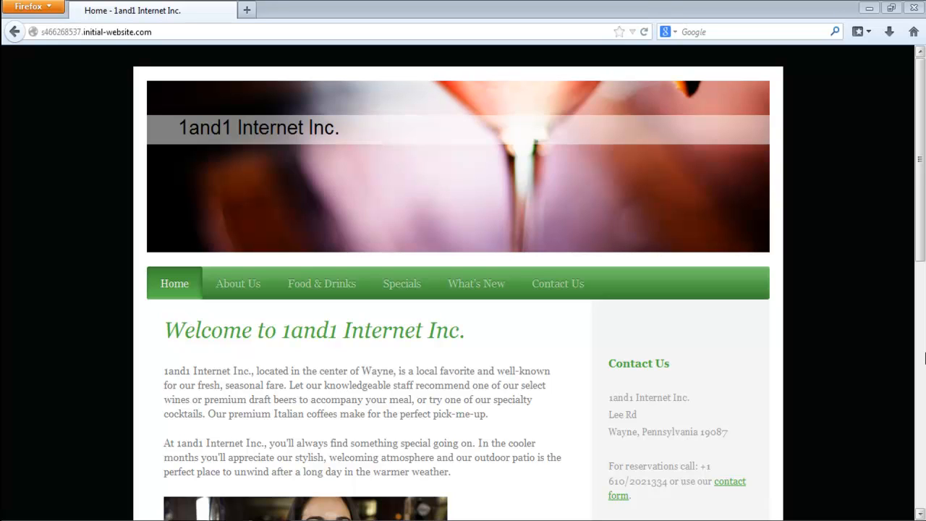
- Log in to the website editor from the site's footer by entering the account password
scroll(924, 103, "down", 10)
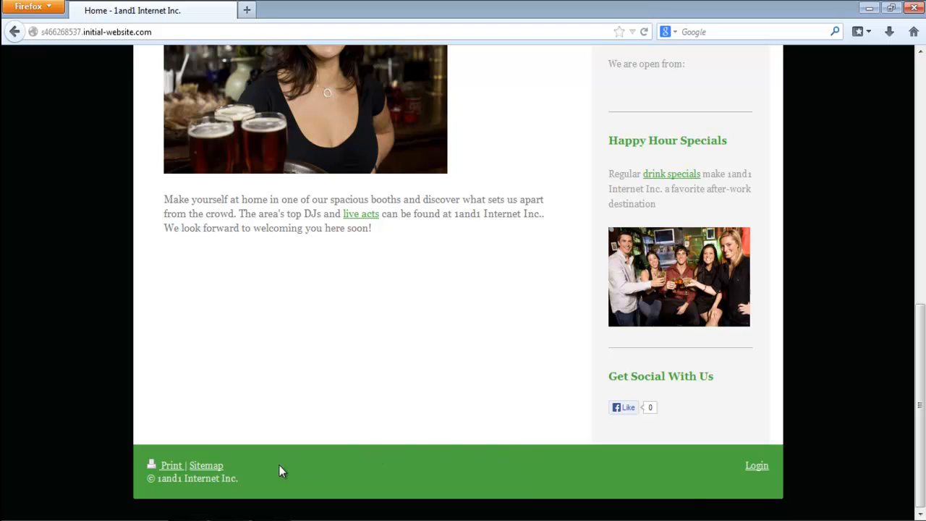
left_click(757, 467)
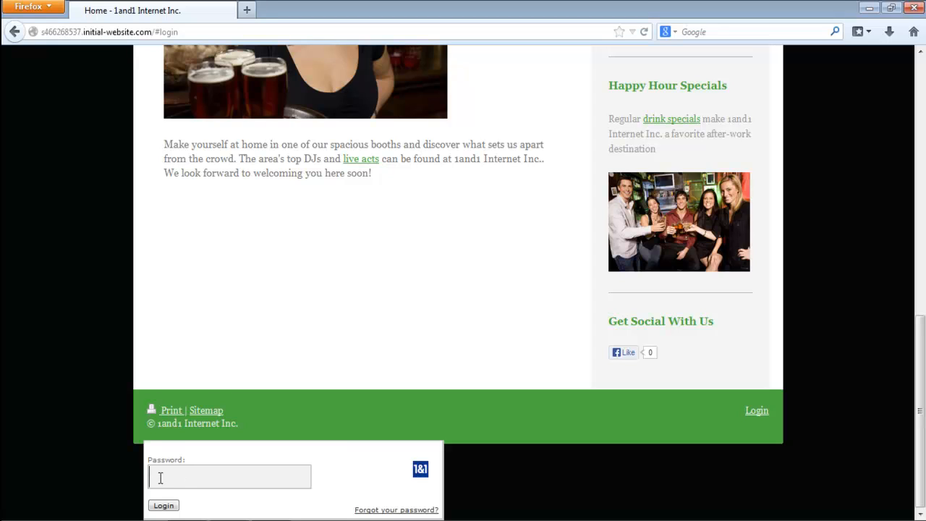
type("•••••••")
left_click(160, 507)
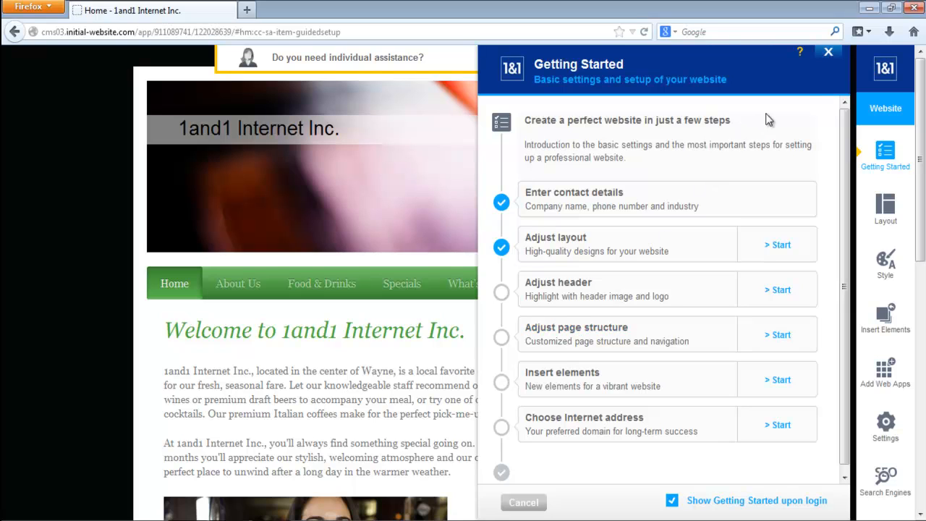
- Dismiss the Getting Started guide and the live chat assistance offer
left_click(828, 53)
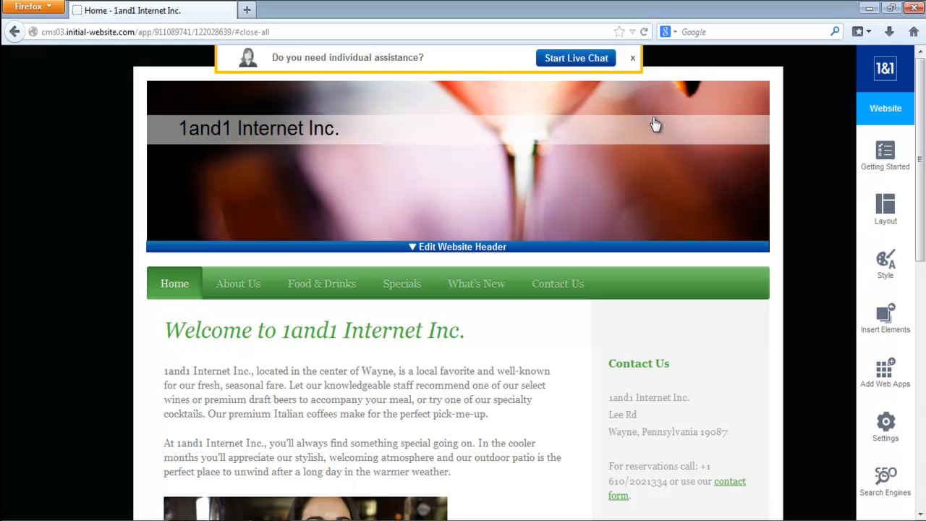
left_click(634, 59)
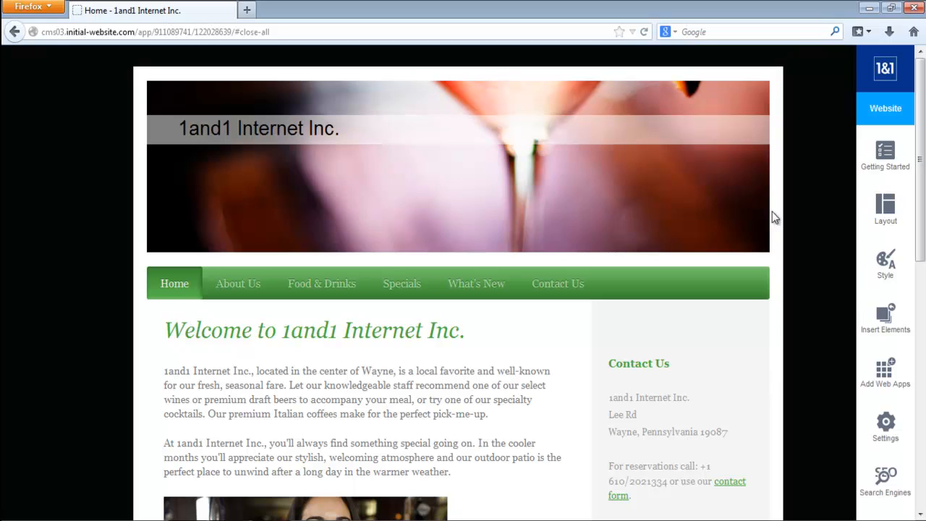
mouse_move(771, 131)
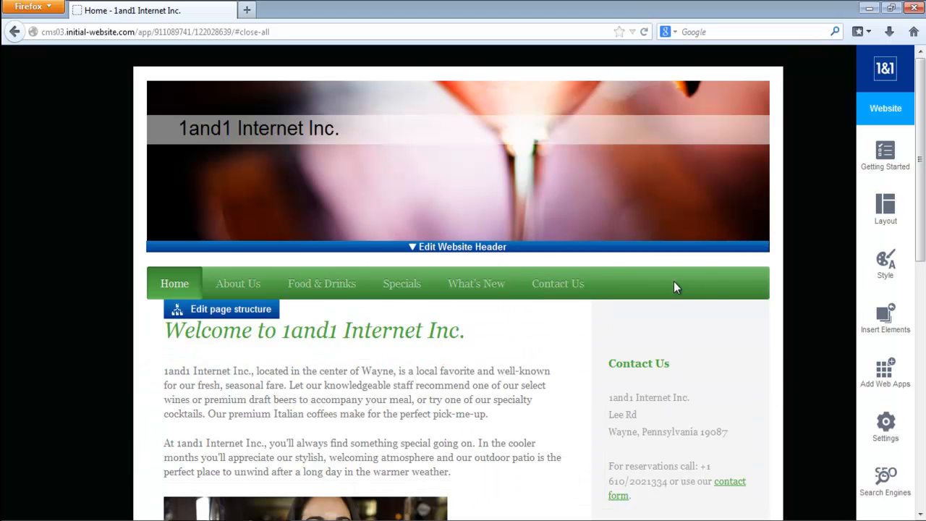
left_click_drag(922, 107, 922, 139)
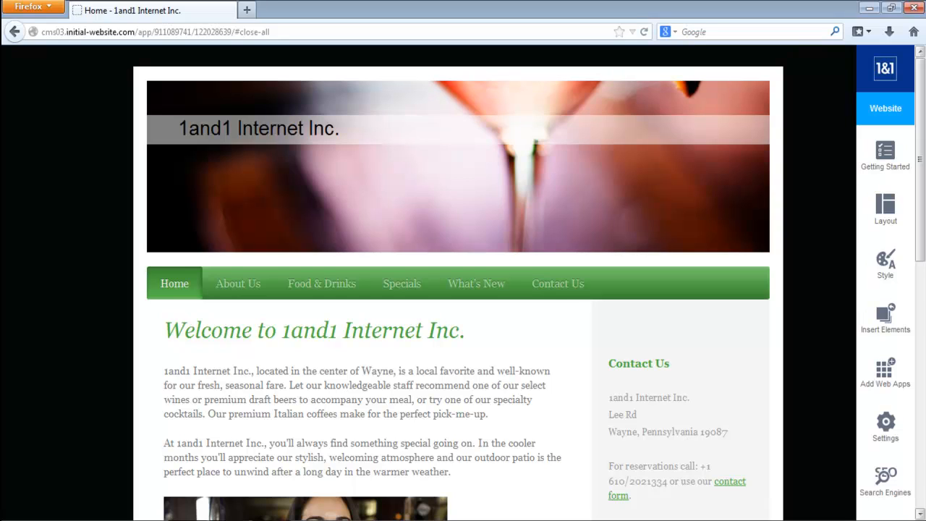
- Browse the first four pages of available website layouts and examine the layout search filter categories
left_click(887, 210)
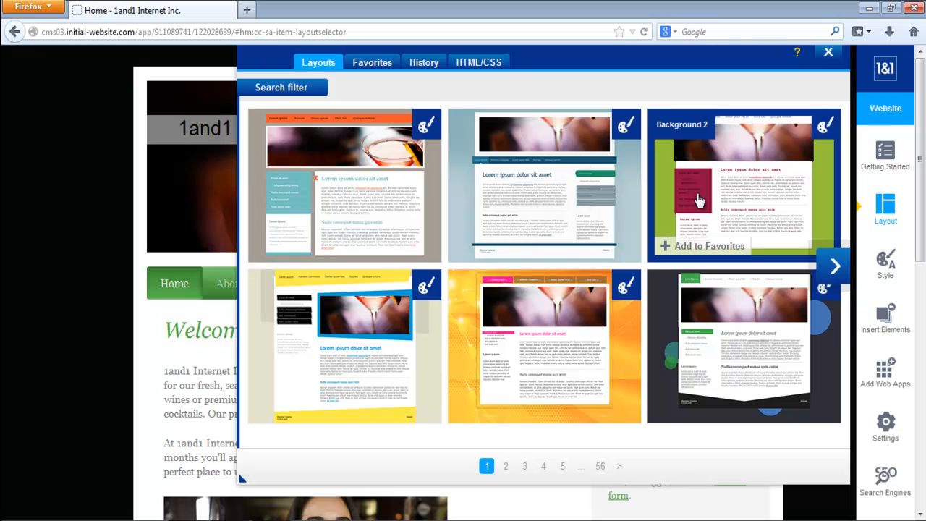
left_click(504, 469)
left_click(524, 469)
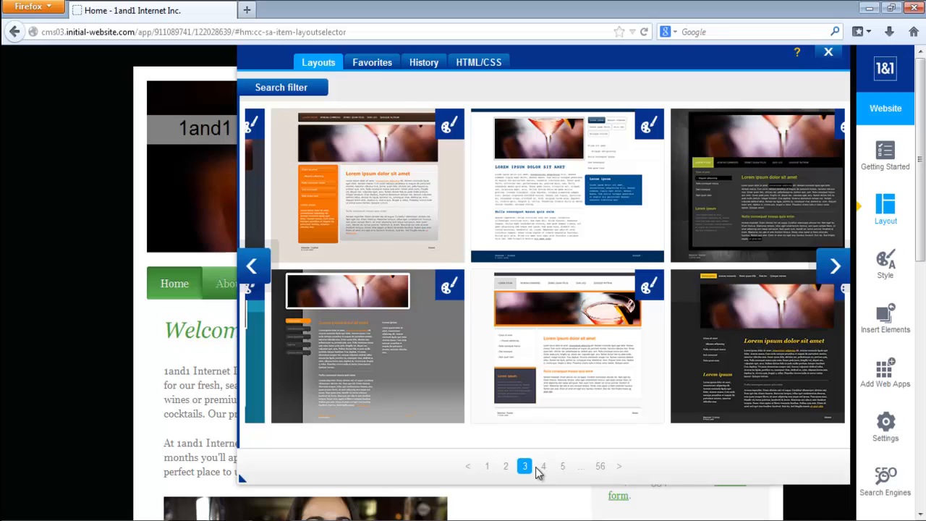
left_click(541, 467)
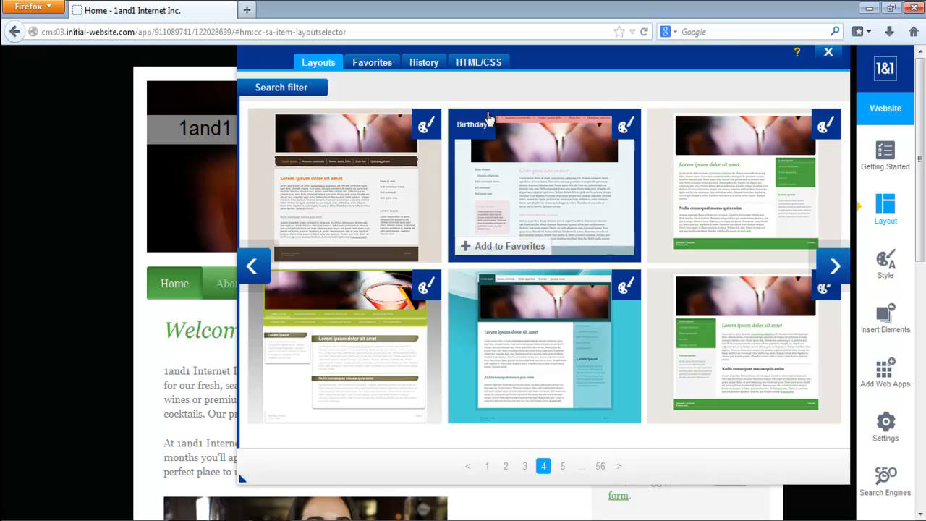
left_click(280, 91)
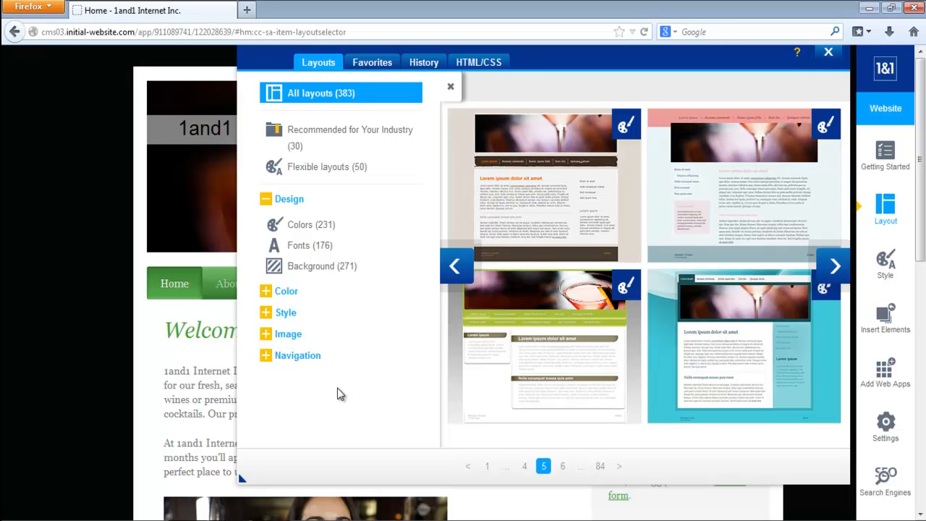
left_click(450, 87)
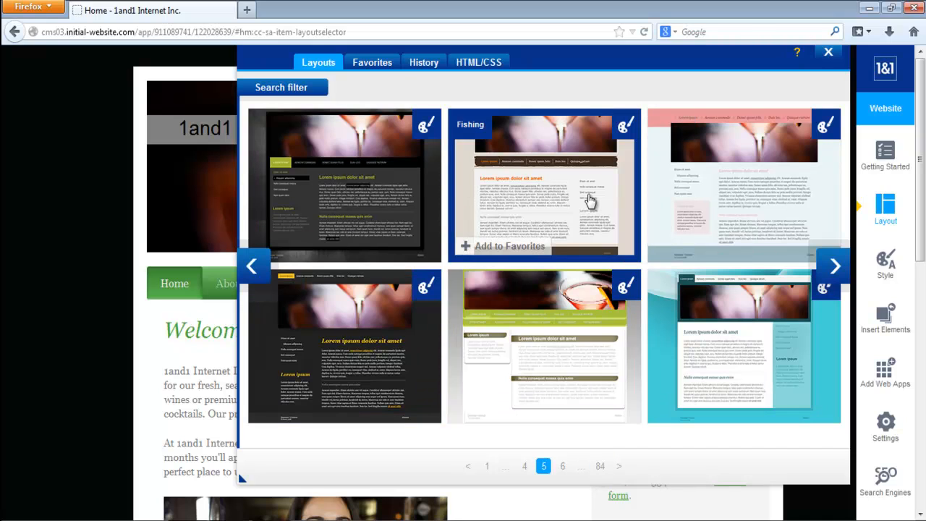
- Add the selling, SuS 1 and squares layouts to the favorites
left_click(836, 266)
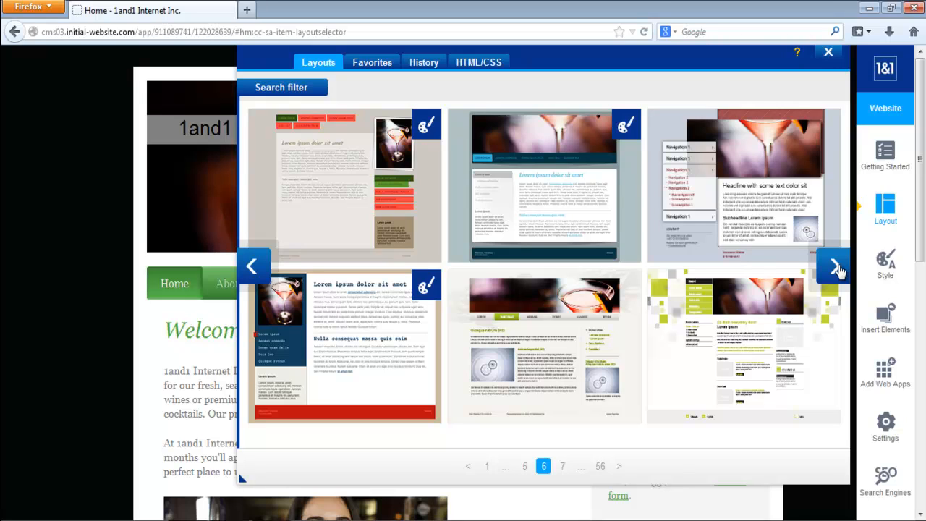
mouse_move(560, 346)
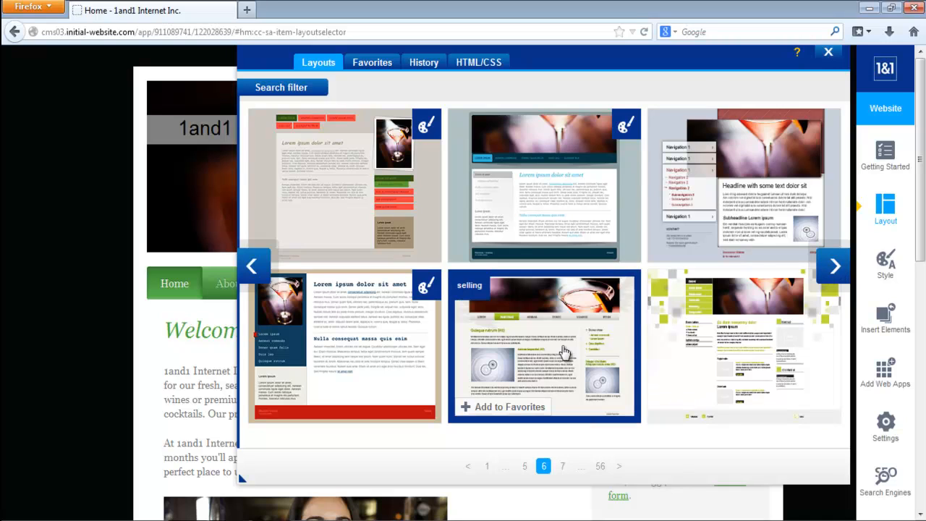
left_click(491, 413)
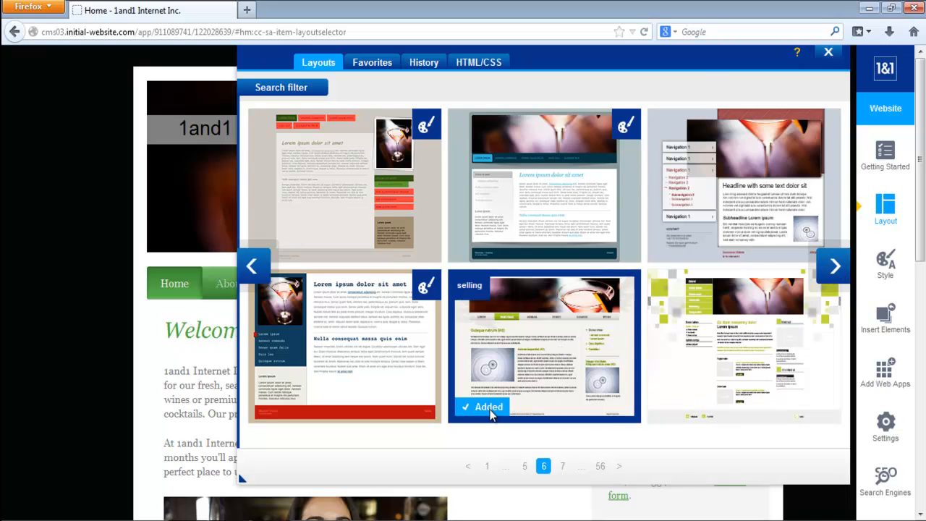
mouse_move(579, 250)
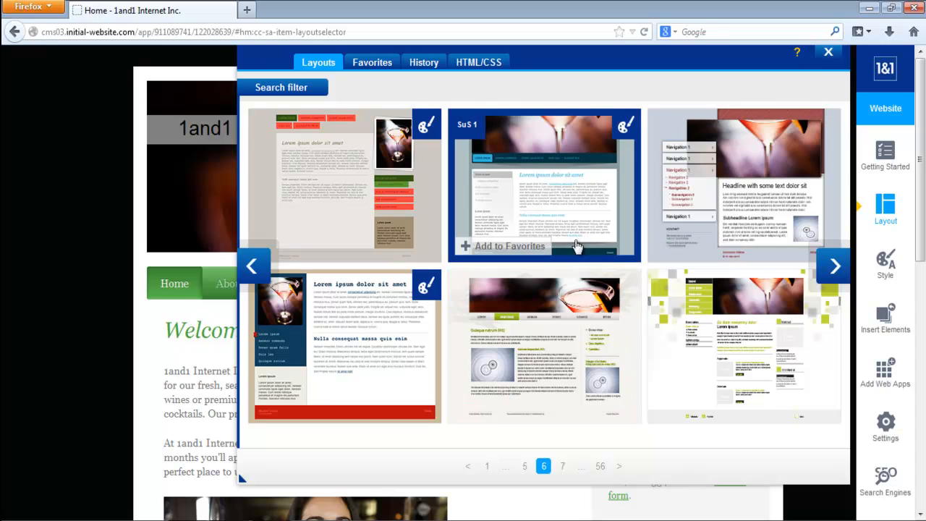
left_click(834, 266)
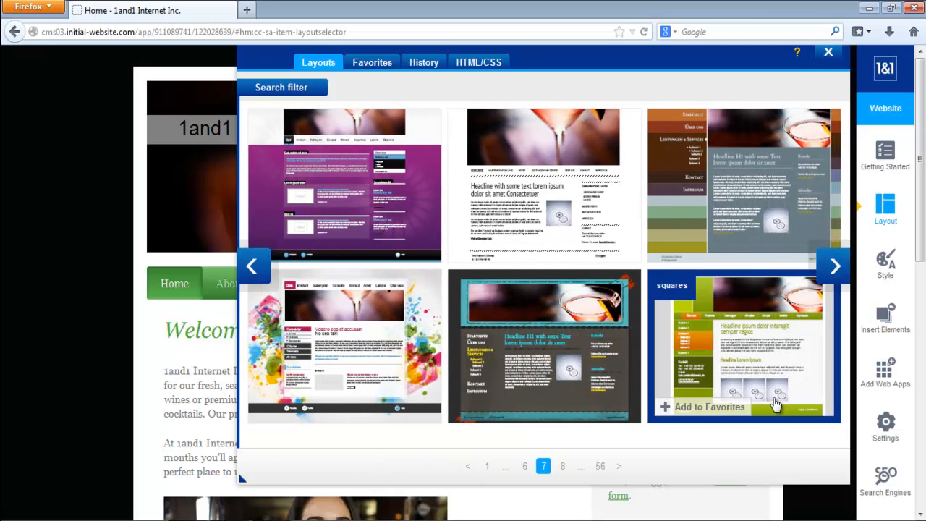
left_click(696, 410)
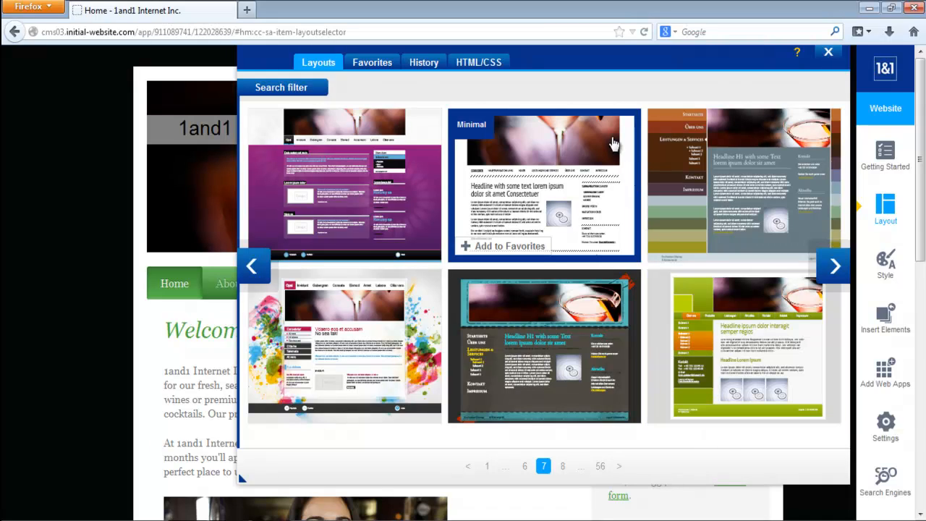
- Review the favorite layouts and the layout history, previewing Colored Navigation - 2073 without selecting it
left_click(370, 64)
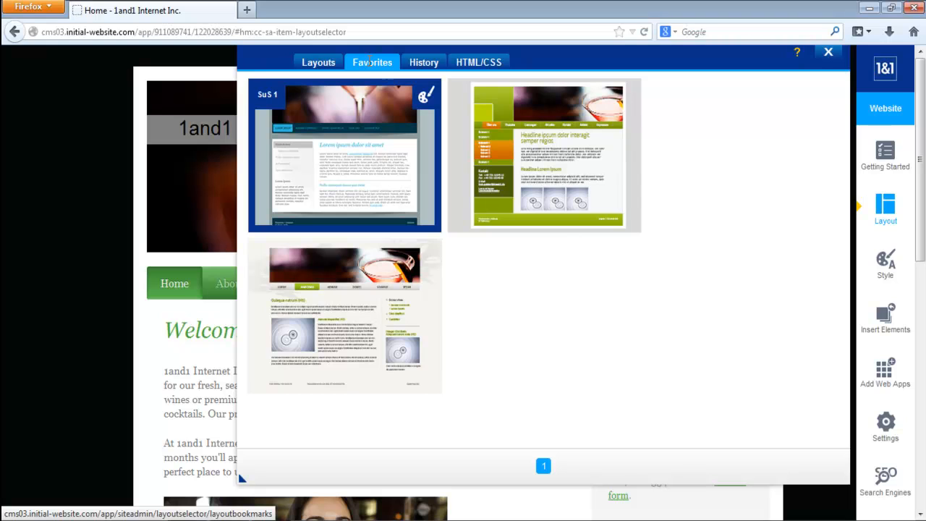
left_click(419, 67)
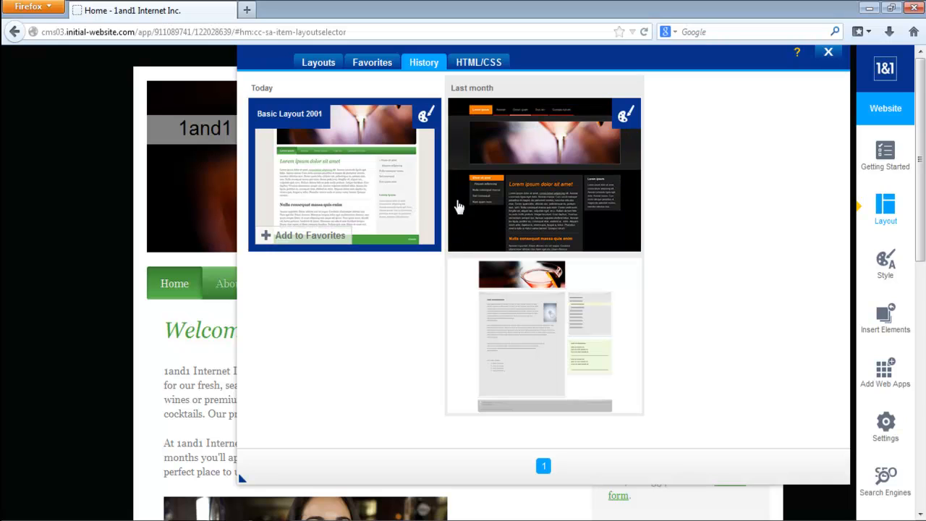
left_click(561, 193)
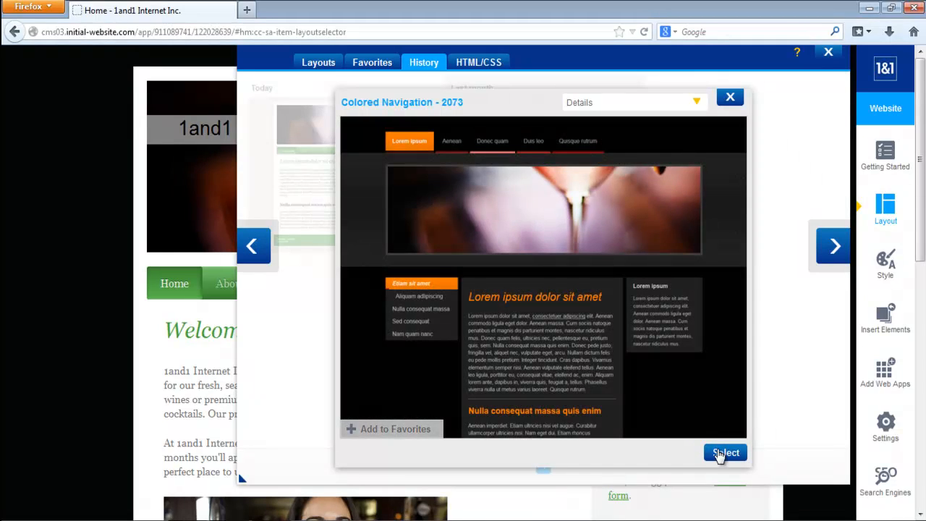
left_click(730, 98)
left_click(366, 65)
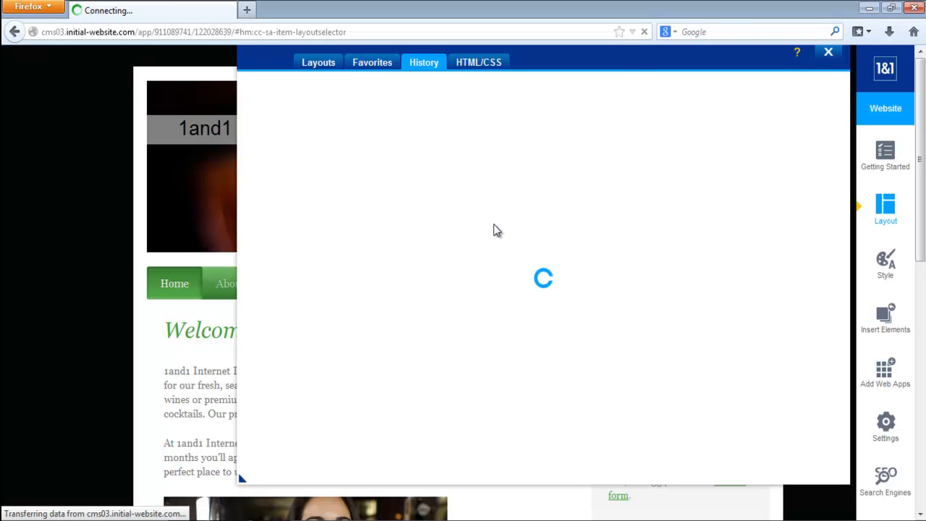
left_click(319, 64)
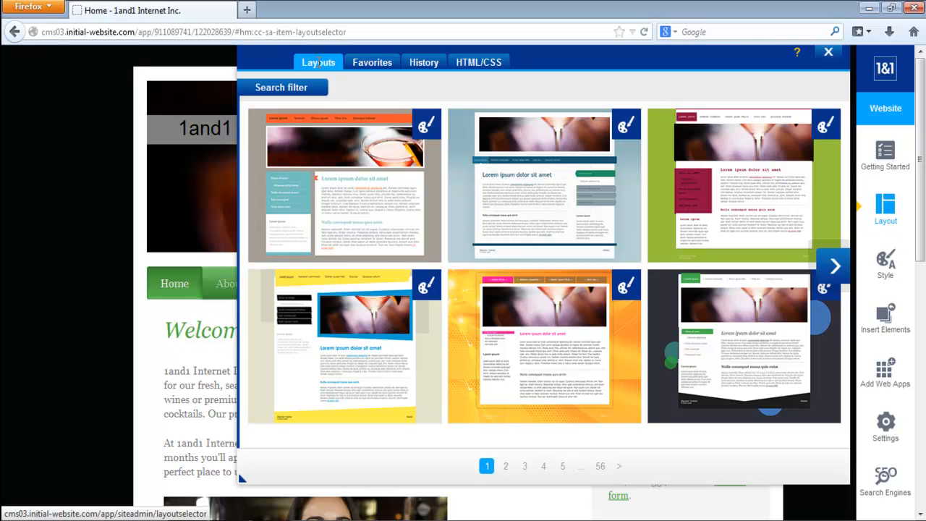
- Examine the layout's full HTML code and close the layout settings
left_click(487, 66)
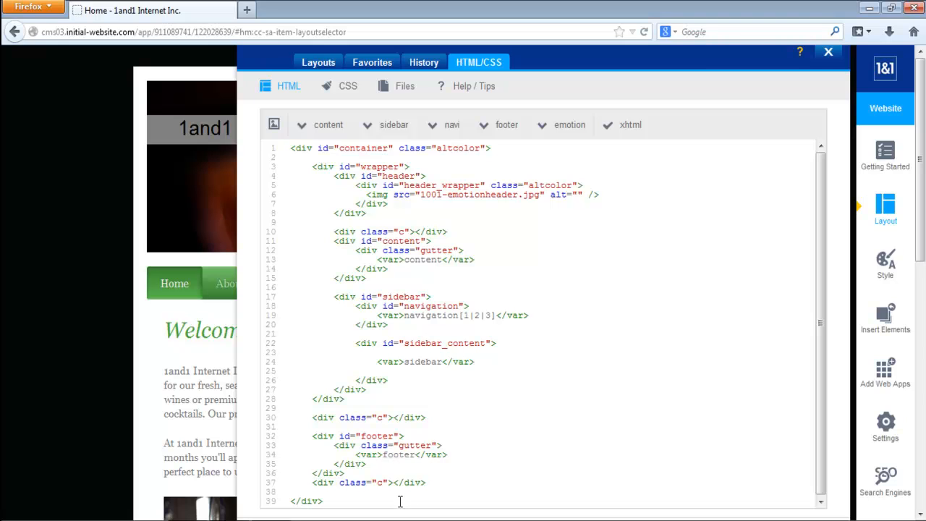
left_click_drag(390, 498, 294, 152)
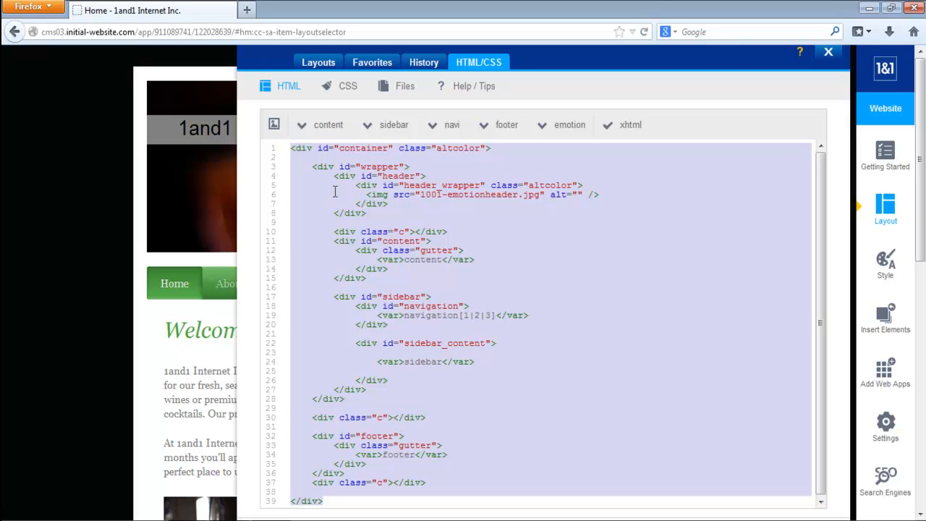
left_click(829, 55)
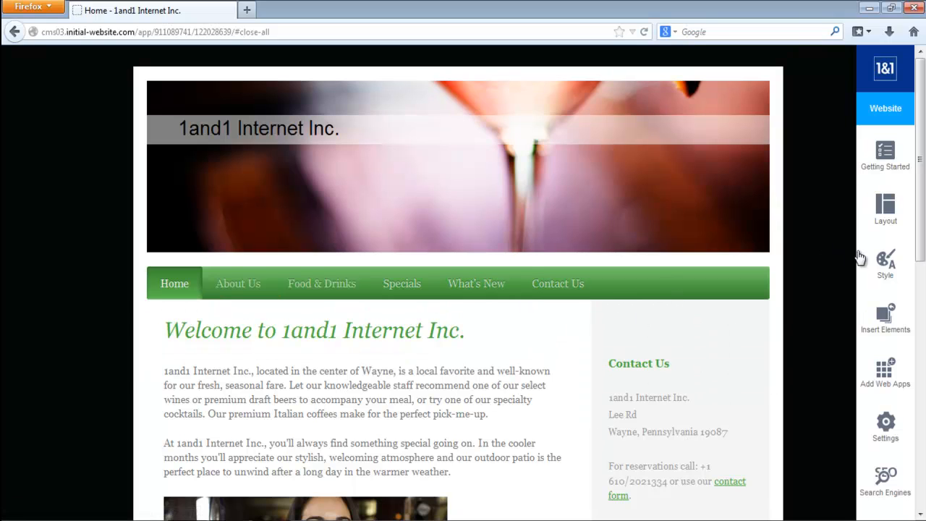
- Preview the recommended green, teal and dark color schemes in the style settings
left_click(885, 263)
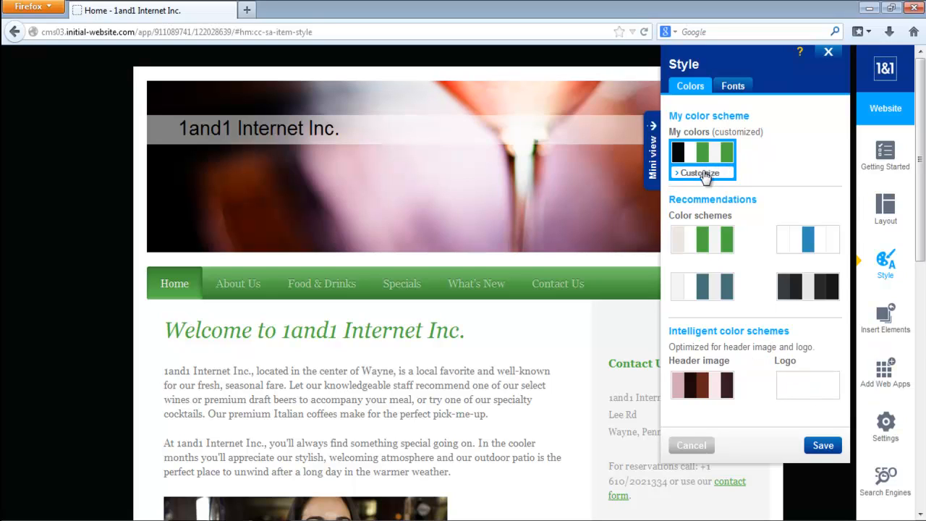
left_click(702, 244)
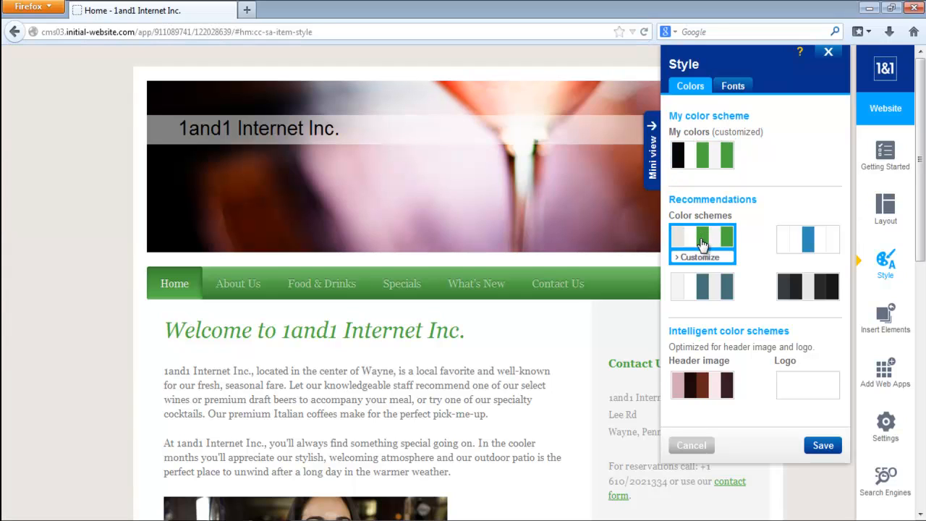
left_click(702, 287)
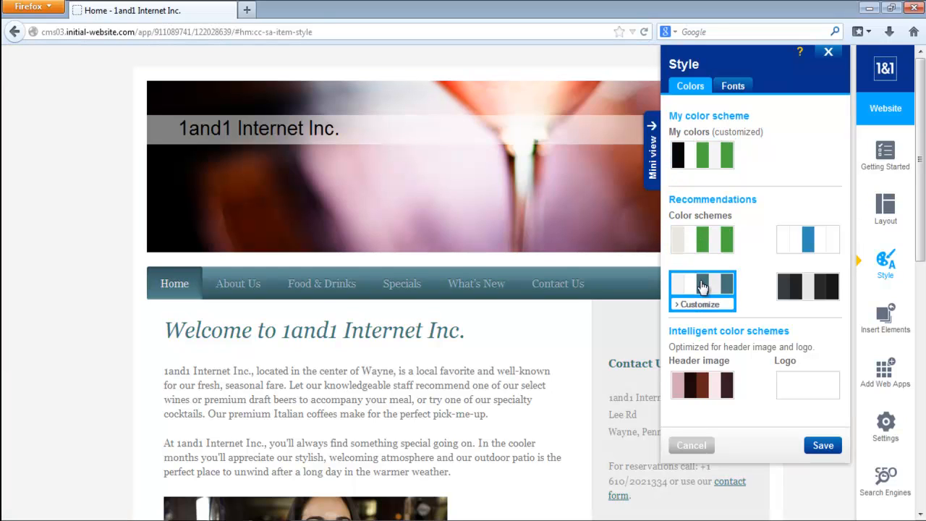
left_click(806, 287)
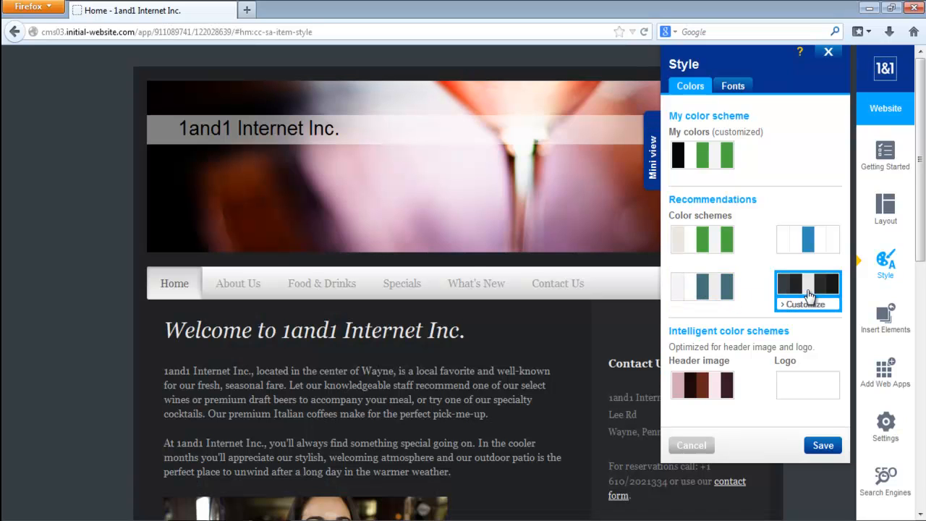
- Customize the recommended green color scheme, setting its background color to orange f49825
left_click(709, 262)
left_click(707, 261)
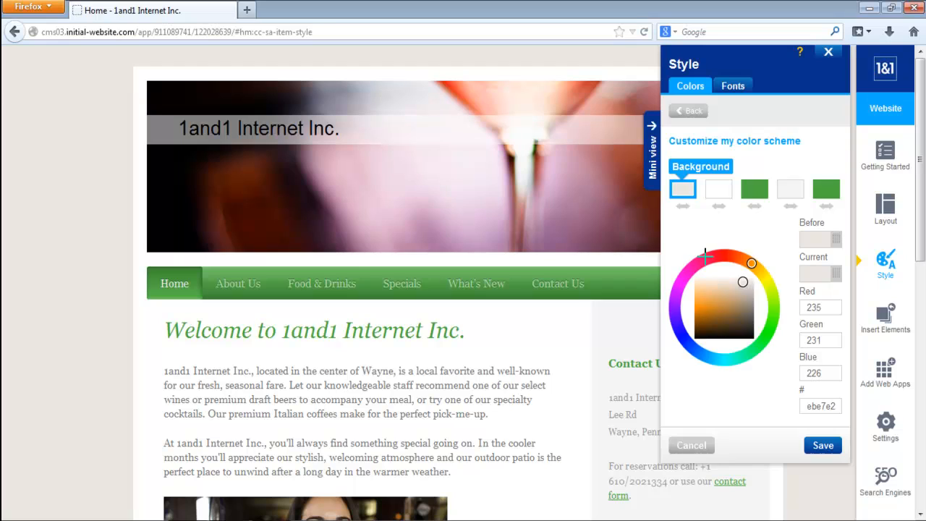
left_click(700, 304)
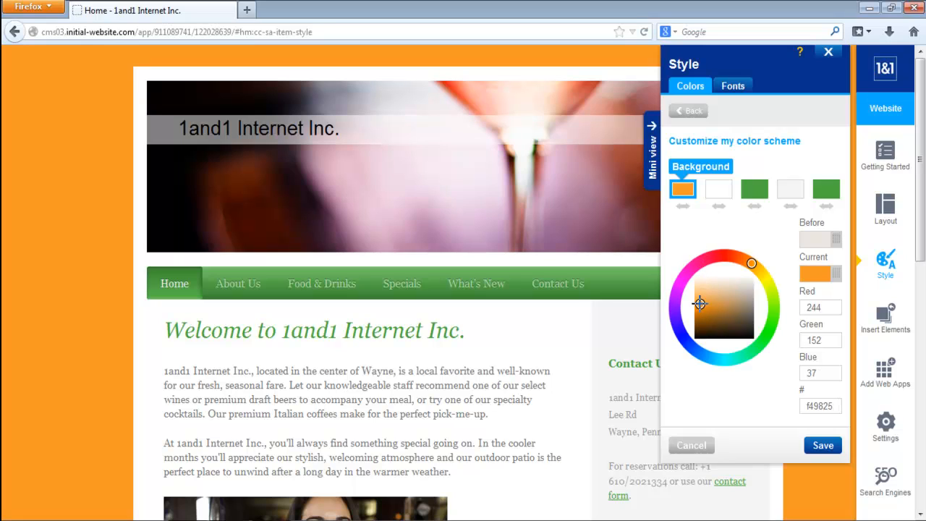
- Set the color scheme's navigation to bright green and its footer to near-black 030302
left_click(755, 191)
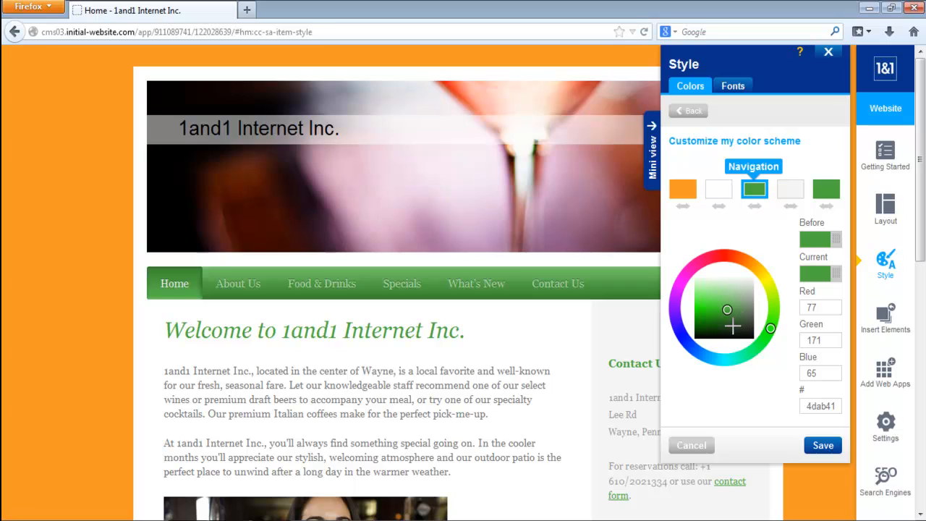
left_click(701, 307)
left_click(827, 190)
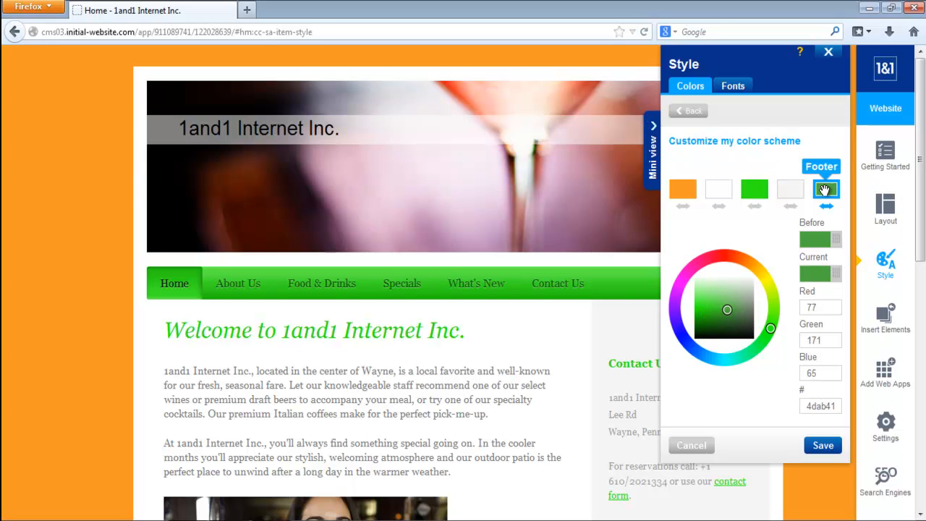
left_click(743, 338)
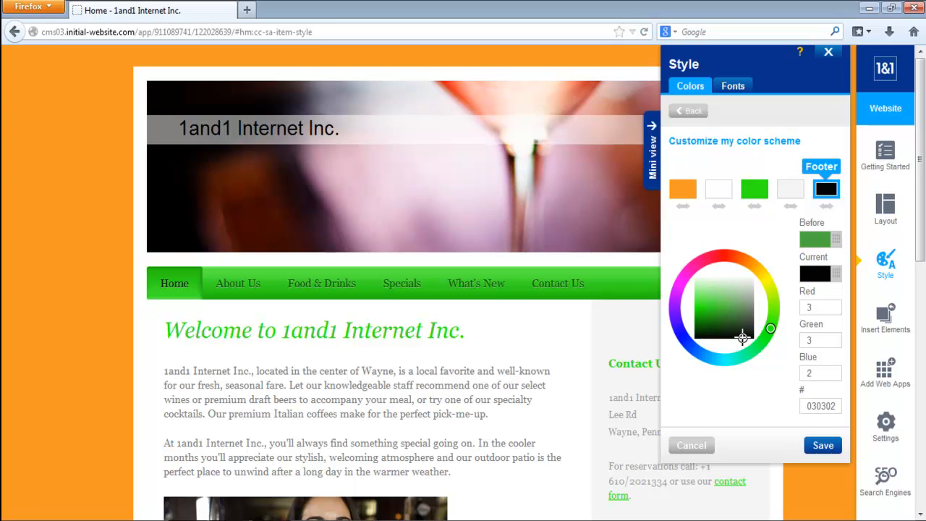
- Set the color scheme's sidebar to red eb4646 and its content area to near-black 1c1919, and discard the customized scheme
left_click(792, 189)
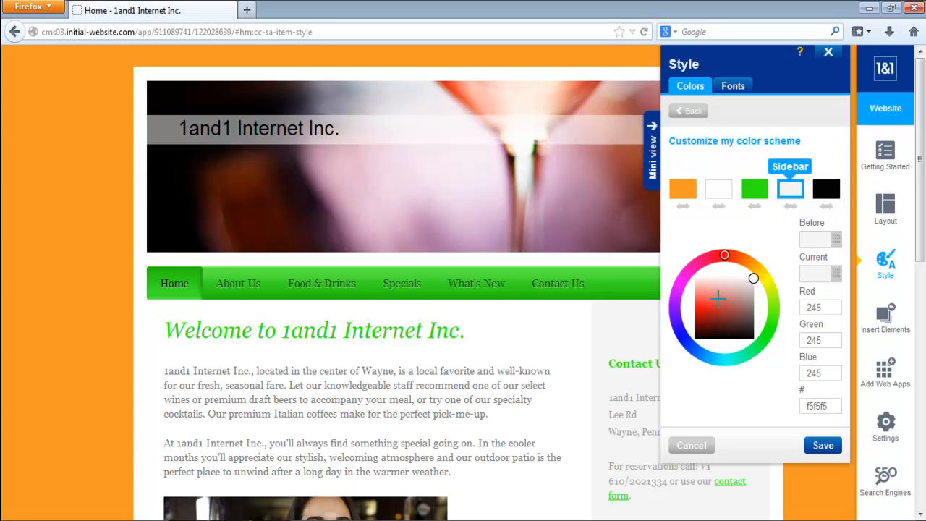
left_click(707, 300)
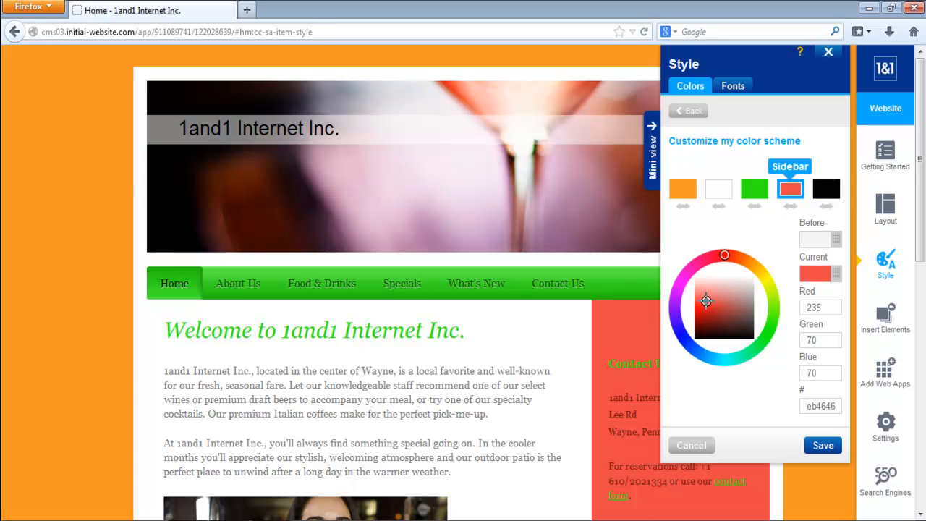
left_click(718, 190)
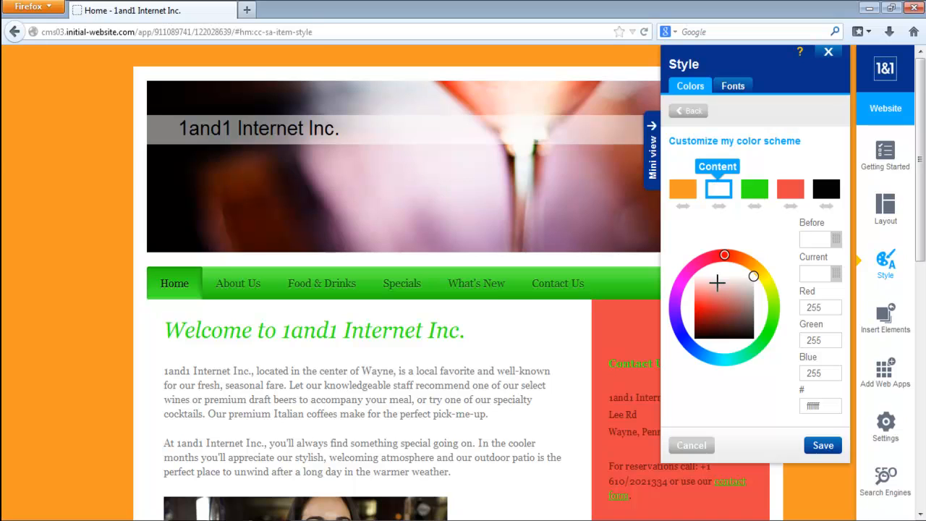
left_click(749, 332)
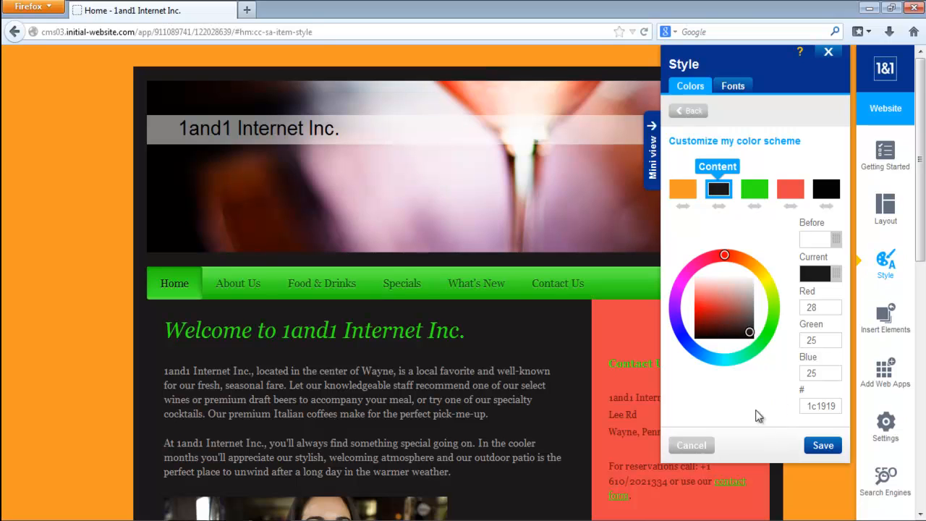
left_click(695, 445)
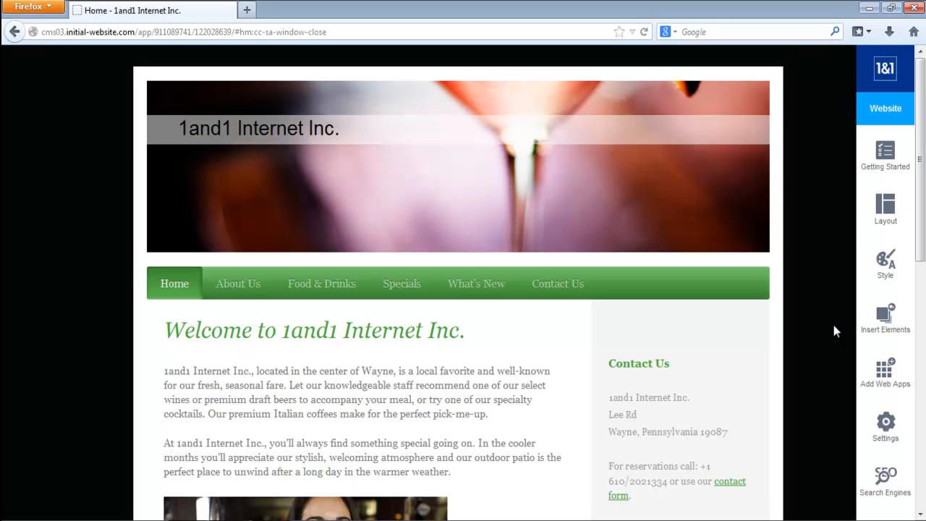
- Browse the available layouts up to the last page, 56, and close the layout selection
left_click(887, 210)
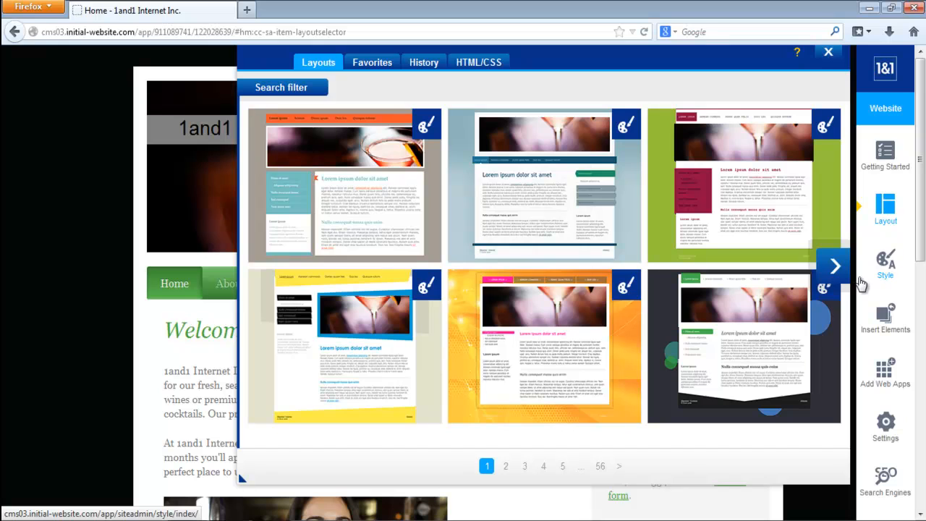
left_click(601, 468)
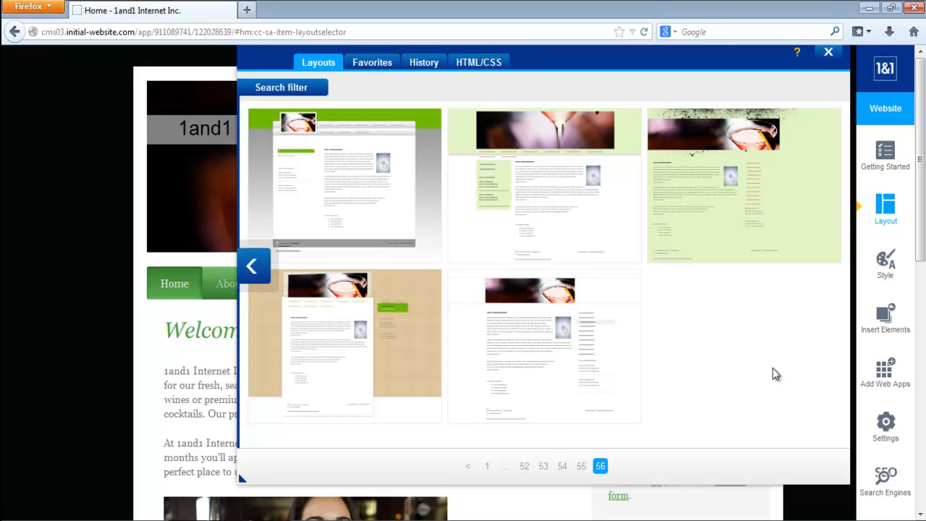
left_click(831, 53)
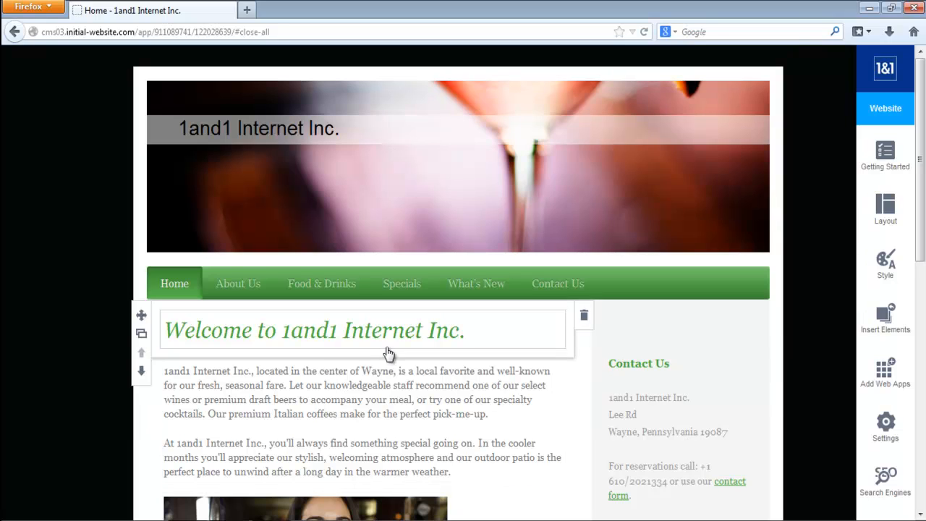
- Insert a Horizontal Line element between the welcome heading and the first text paragraph
scroll(911, 235, "down", 8)
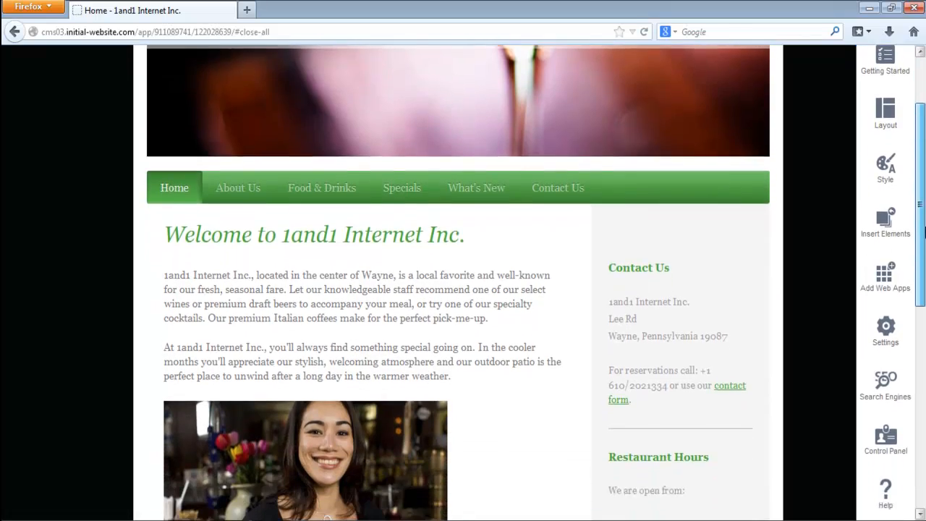
scroll(925, 187, "up", 8)
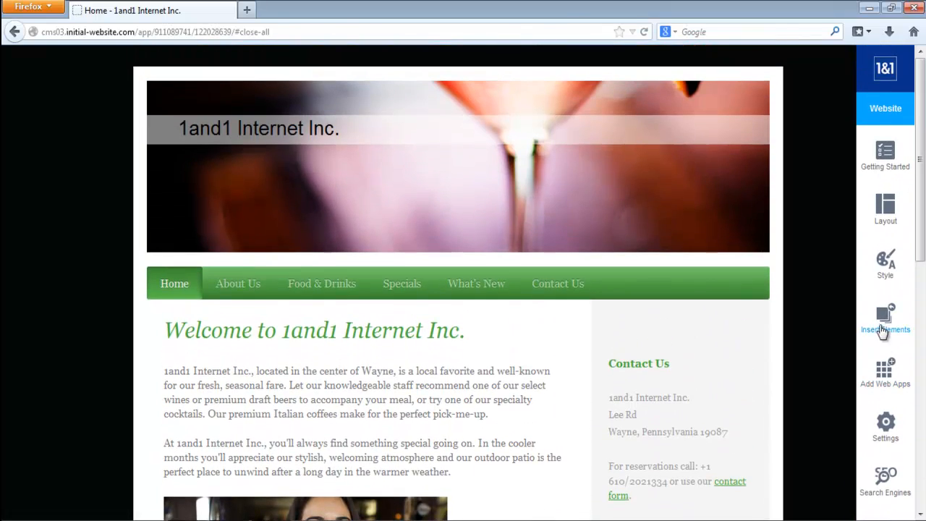
left_click(883, 320)
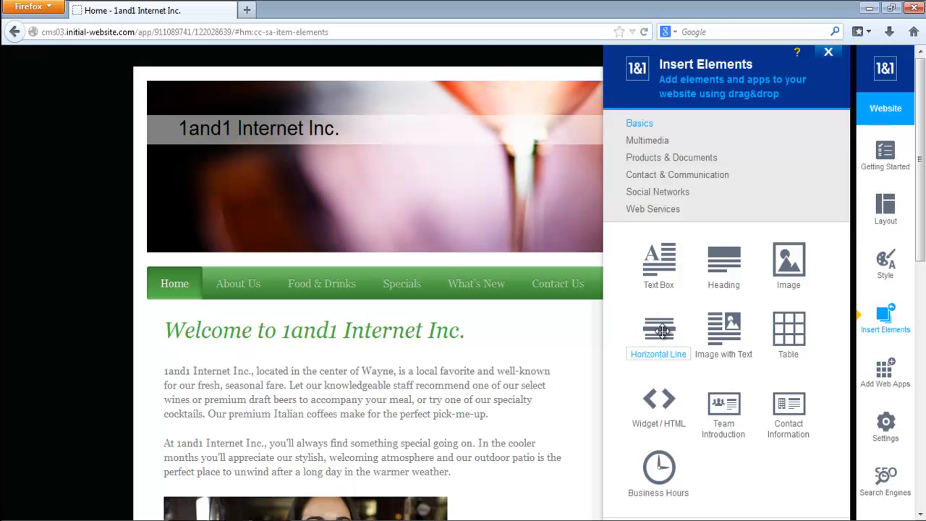
left_click_drag(663, 331, 673, 433)
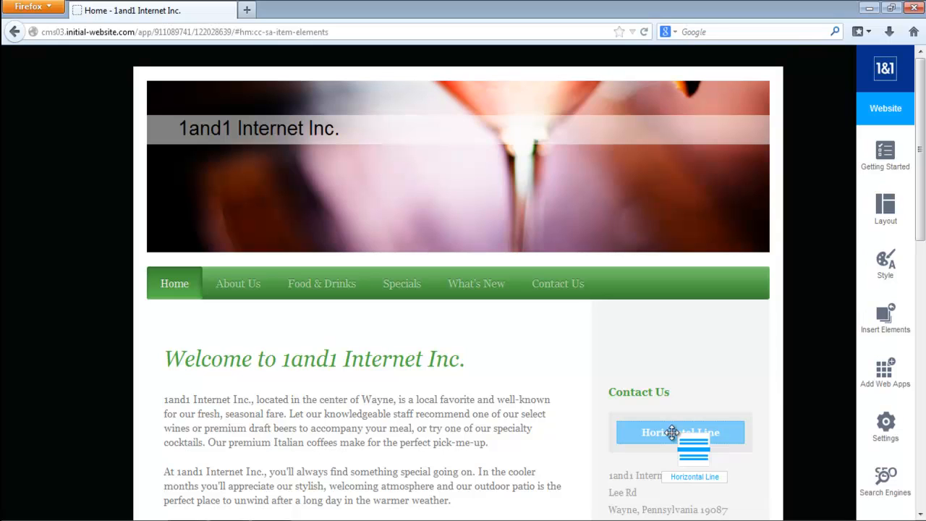
left_click_drag(672, 432, 368, 411)
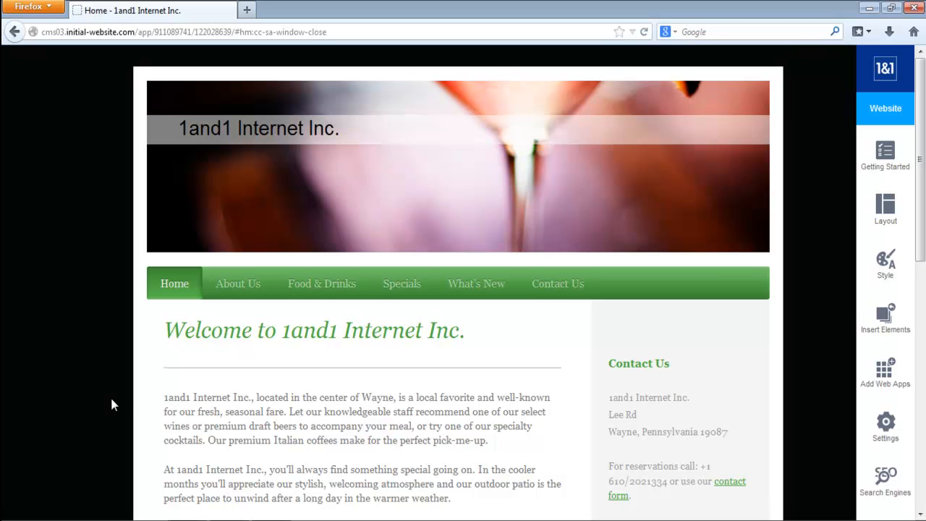
- Open the text box below the horizontal line for editing and cancel without making changes
mouse_move(269, 389)
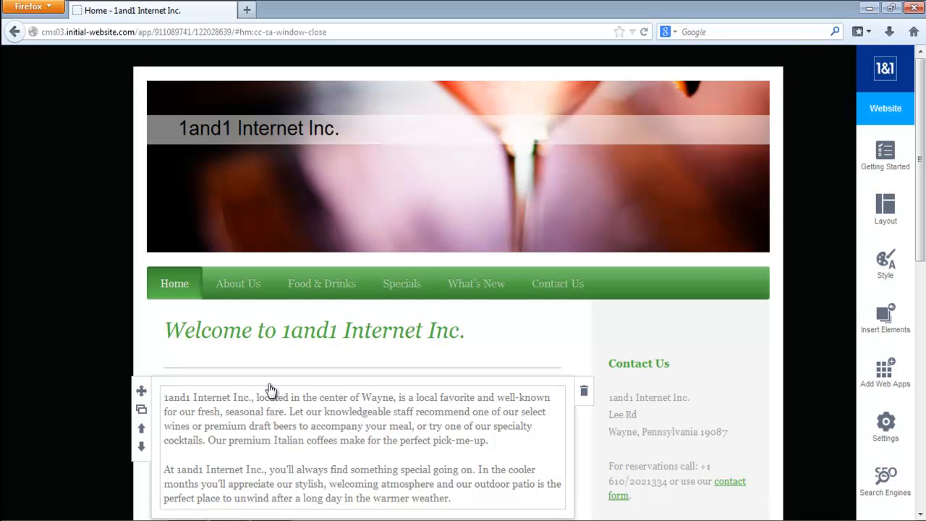
left_click(350, 437)
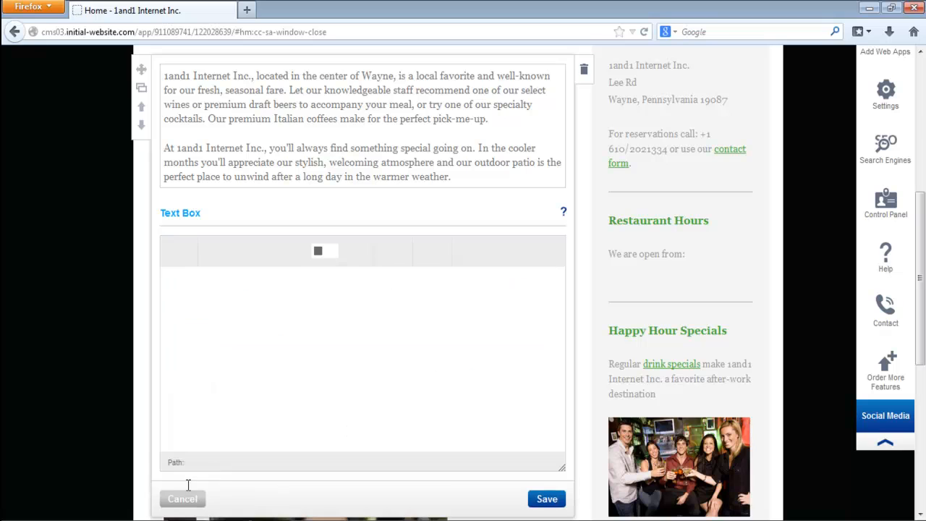
left_click(183, 501)
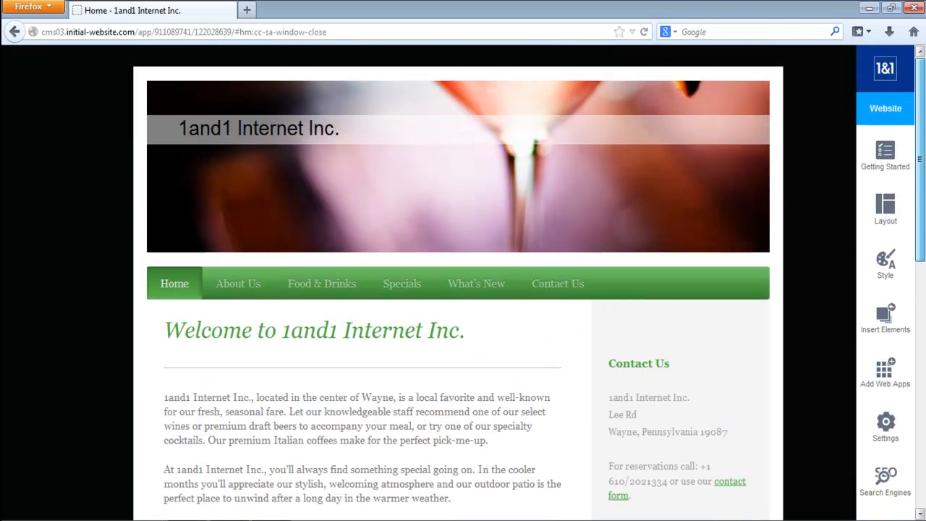
- Try adding a Multimedia Image element directly below the welcome heading, and discard it
left_click(884, 315)
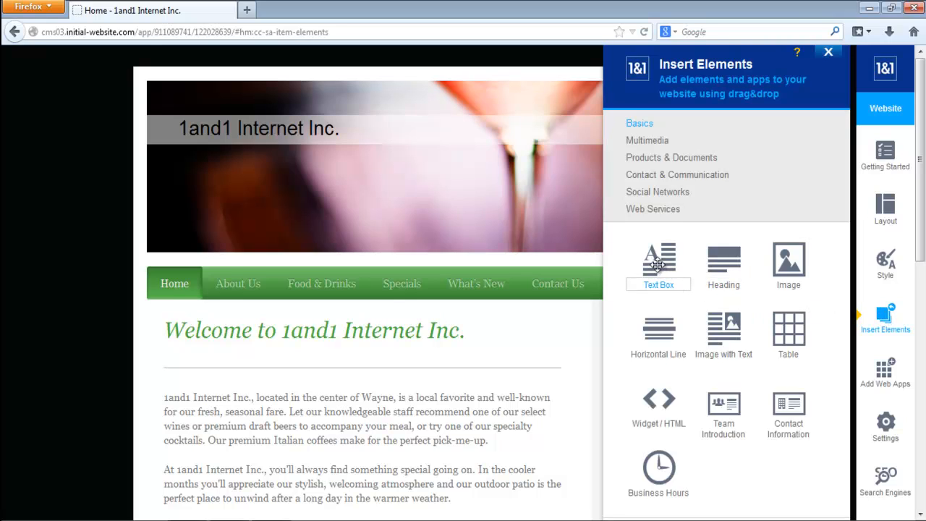
mouse_move(443, 447)
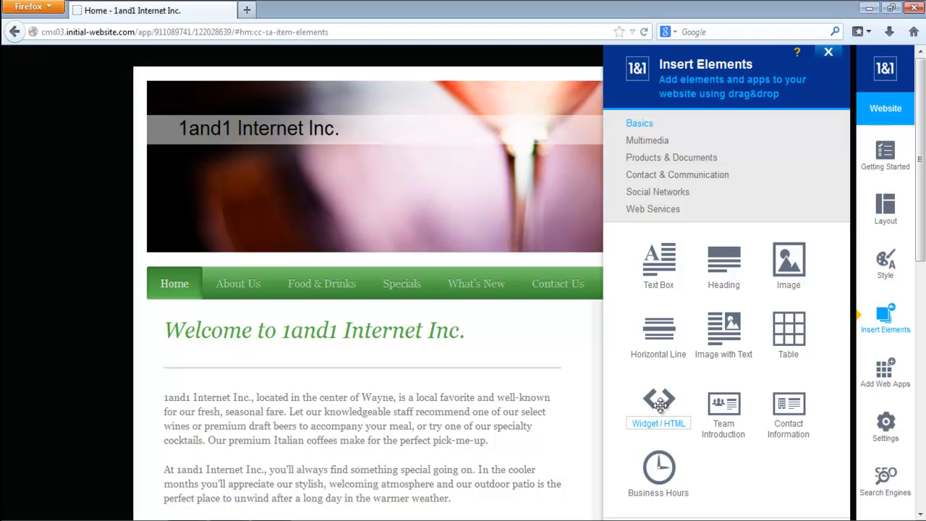
left_click(661, 147)
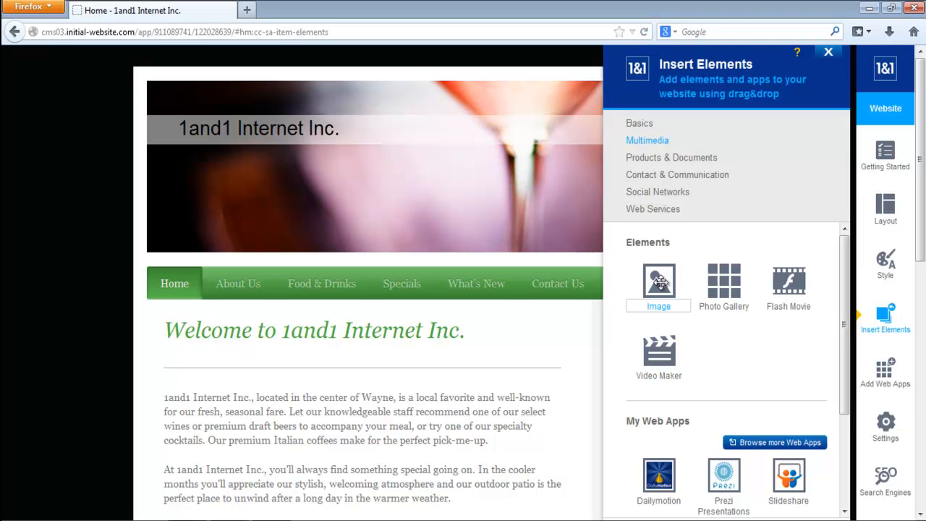
left_click_drag(661, 282, 450, 418)
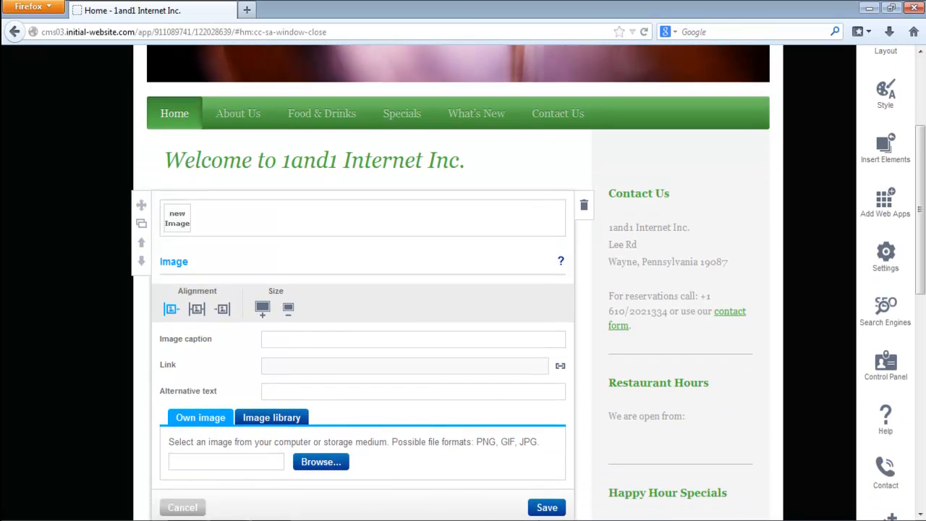
left_click(184, 509)
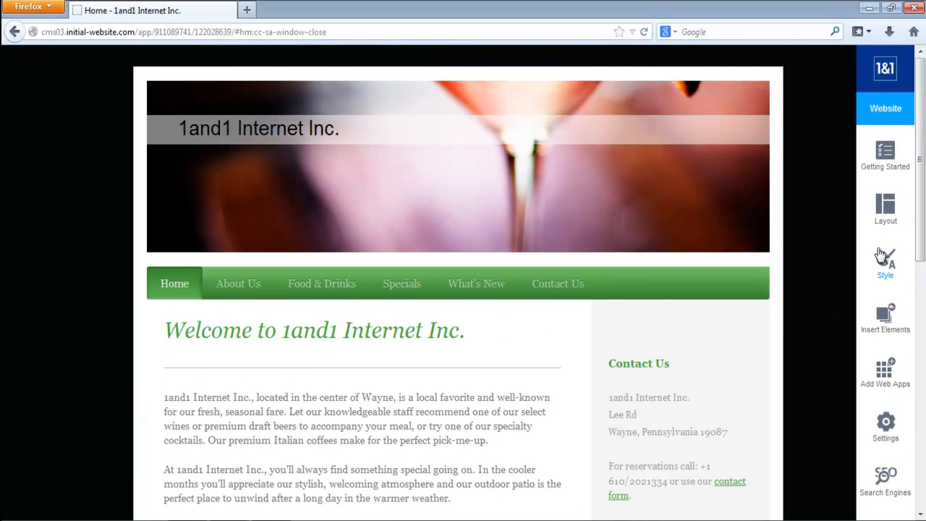
- Review the insertable elements under Products & Documents, Contact & Communication, Social Networks and Web Services
left_click(889, 322)
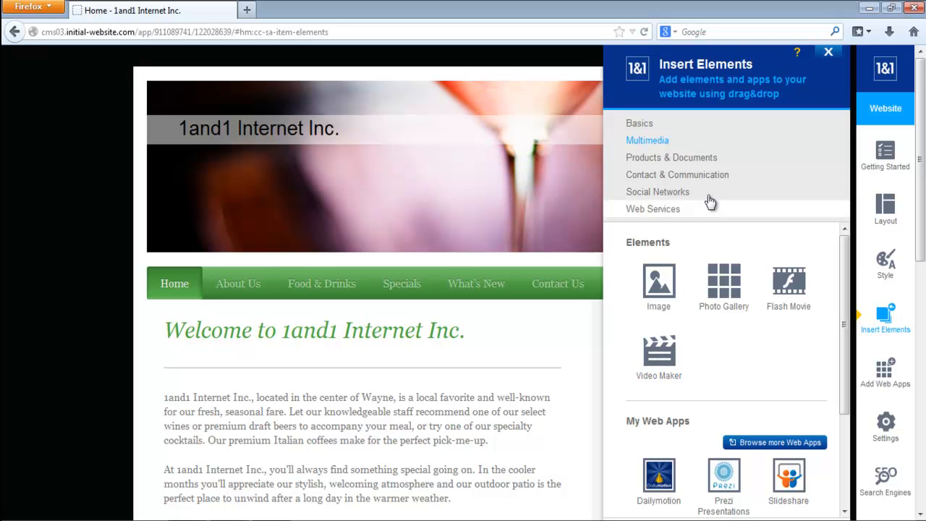
left_click(714, 160)
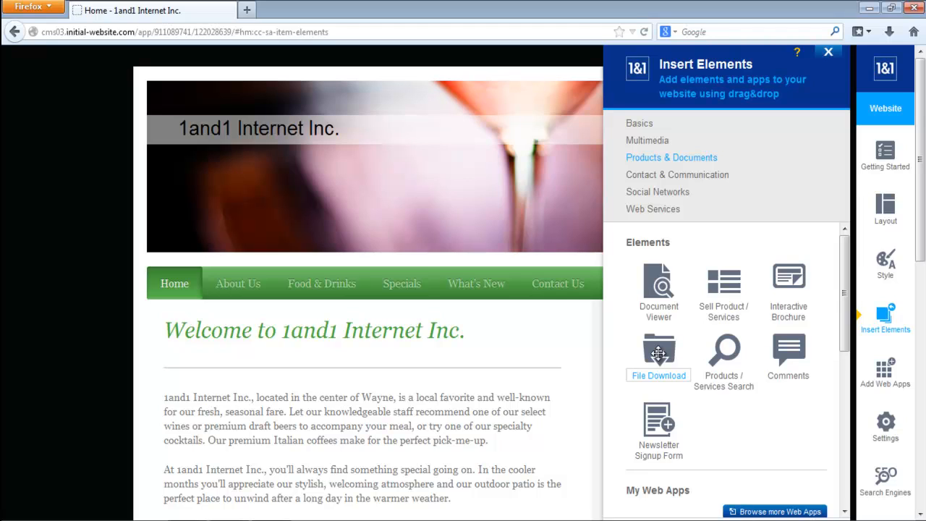
left_click(704, 178)
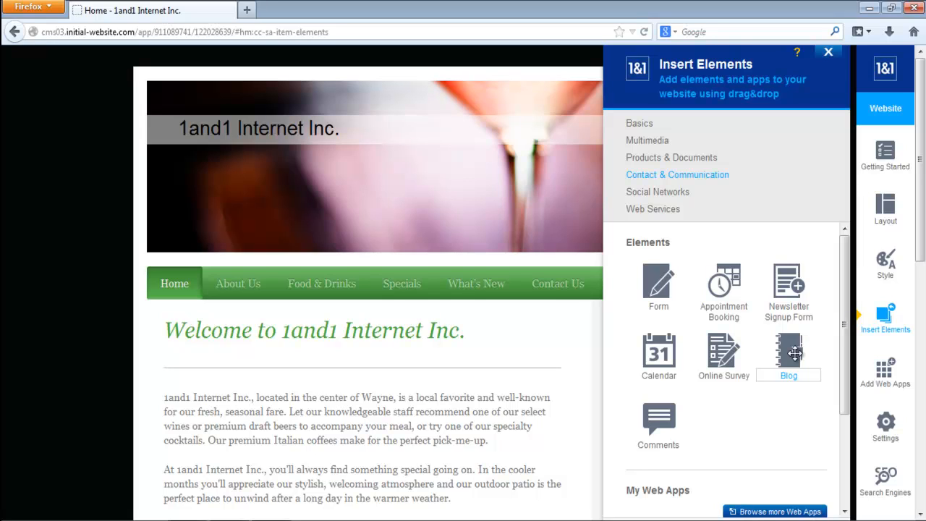
left_click(671, 193)
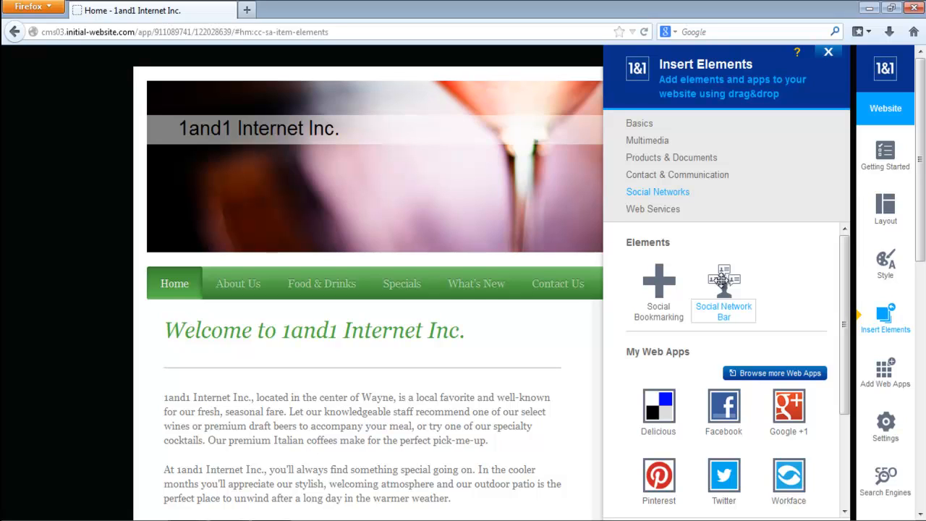
left_click(664, 211)
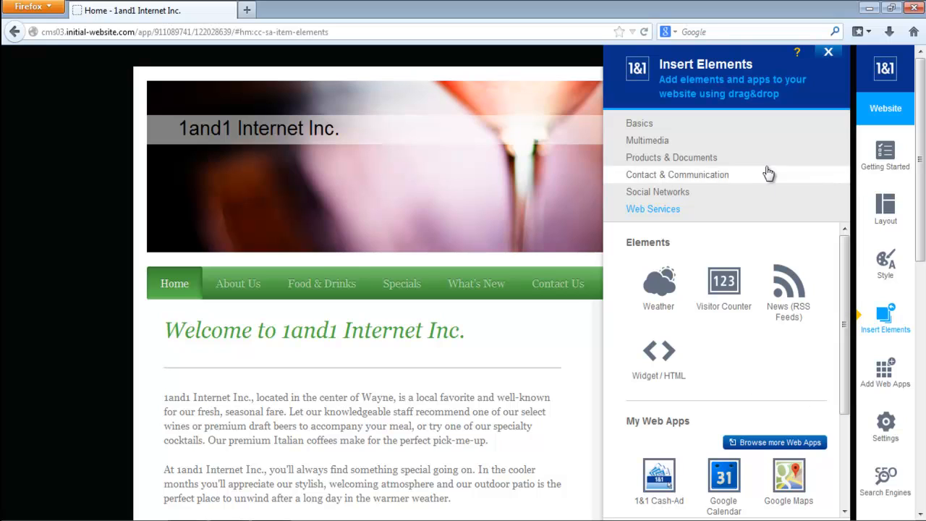
- Review the Basics elements and the web apps offered under Multimedia, Products & Documents and Contact & Communication
left_click(715, 125)
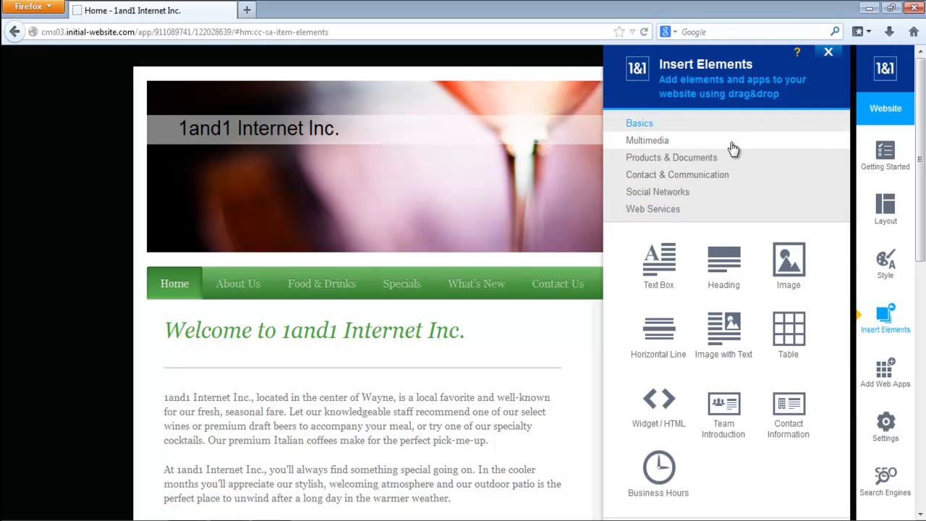
left_click(732, 145)
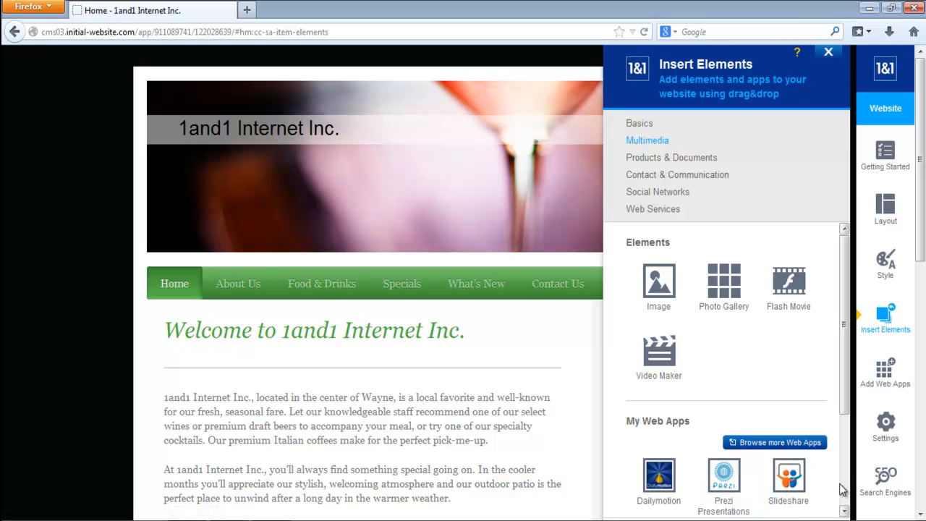
scroll(841, 490, "down", 3)
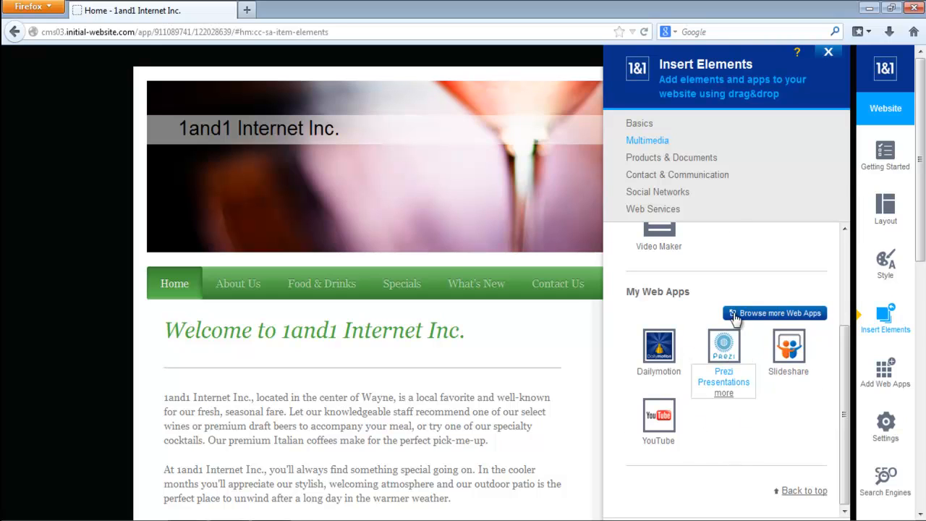
left_click(695, 157)
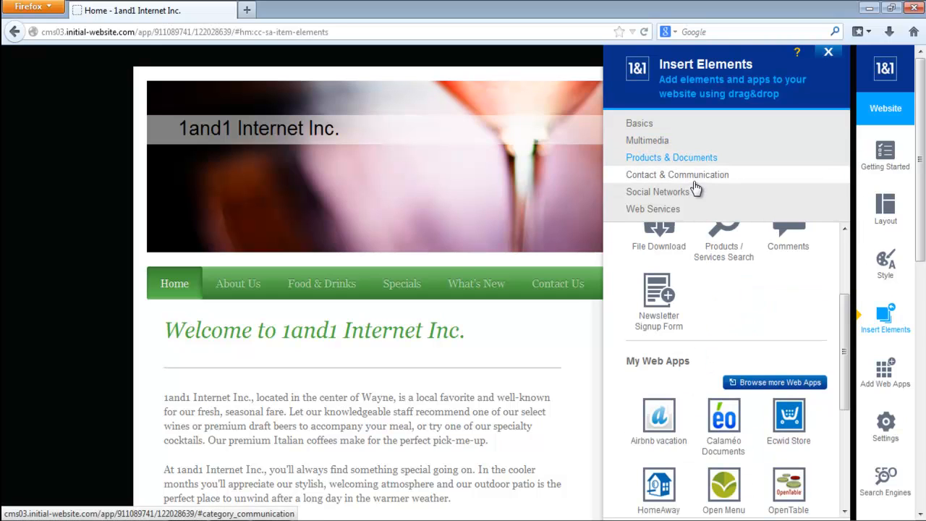
left_click(696, 186)
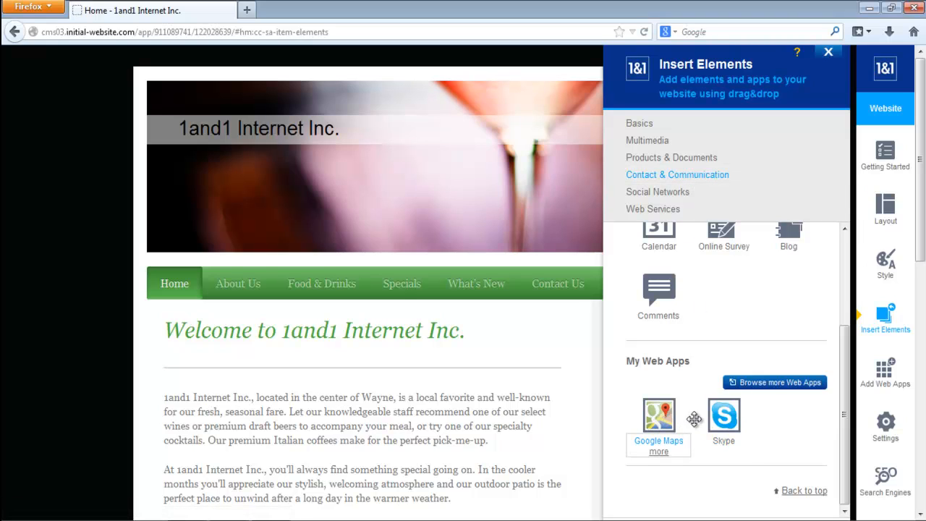
- Try adding the YouTube app from Social Networks between the horizontal line and the first paragraph, and discard it
left_click(691, 192)
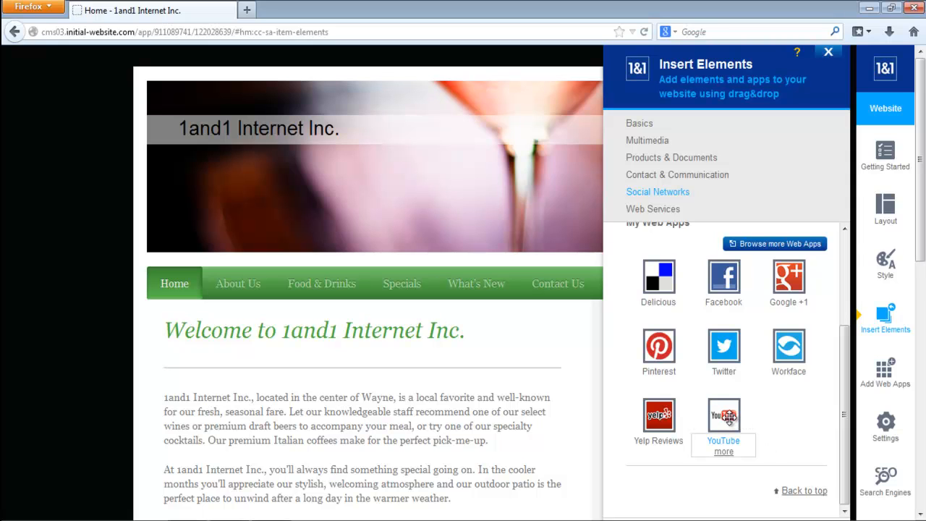
left_click_drag(728, 418, 452, 422)
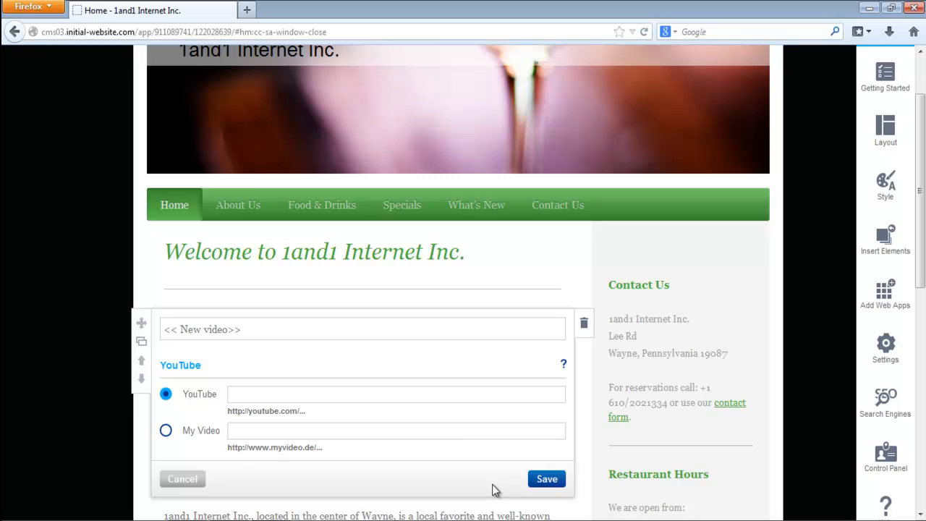
left_click(170, 481)
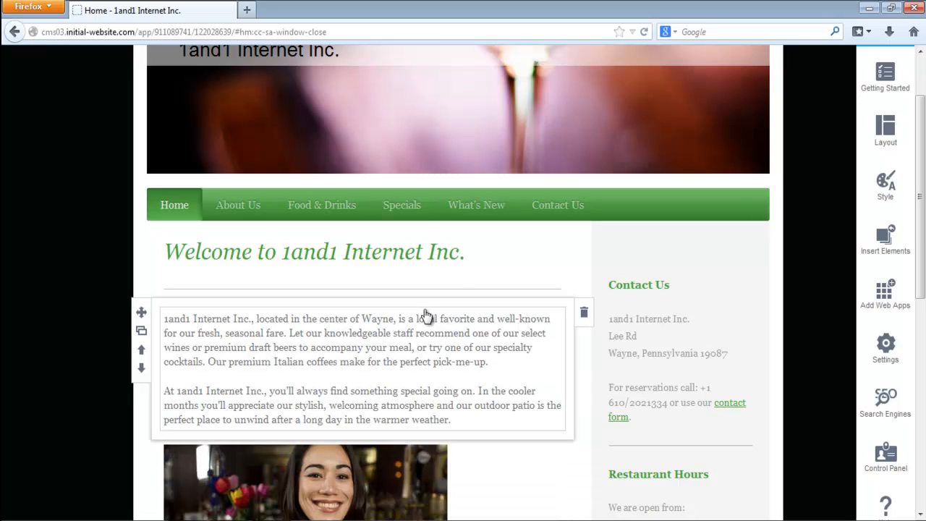
left_click_drag(924, 258, 925, 220)
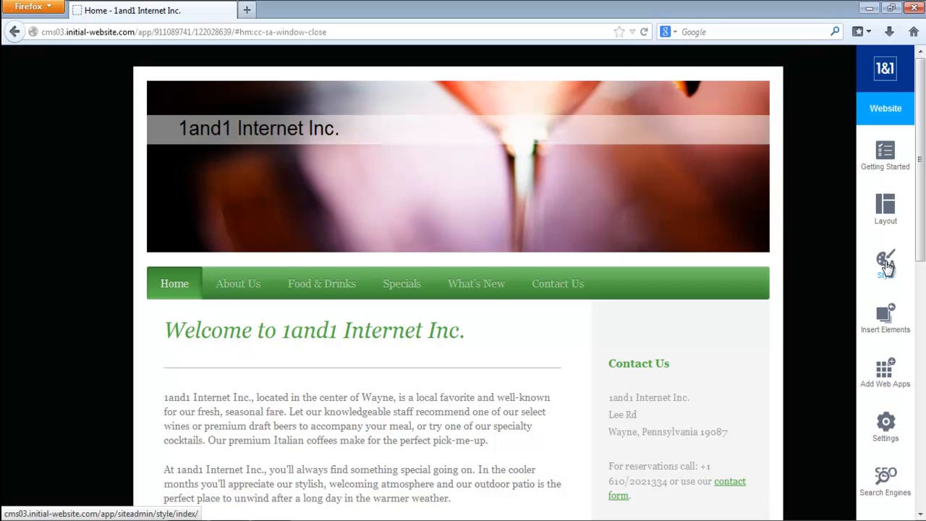
- Add the Foursquare app to the available web apps from the complete list in the web apps catalog
left_click(886, 373)
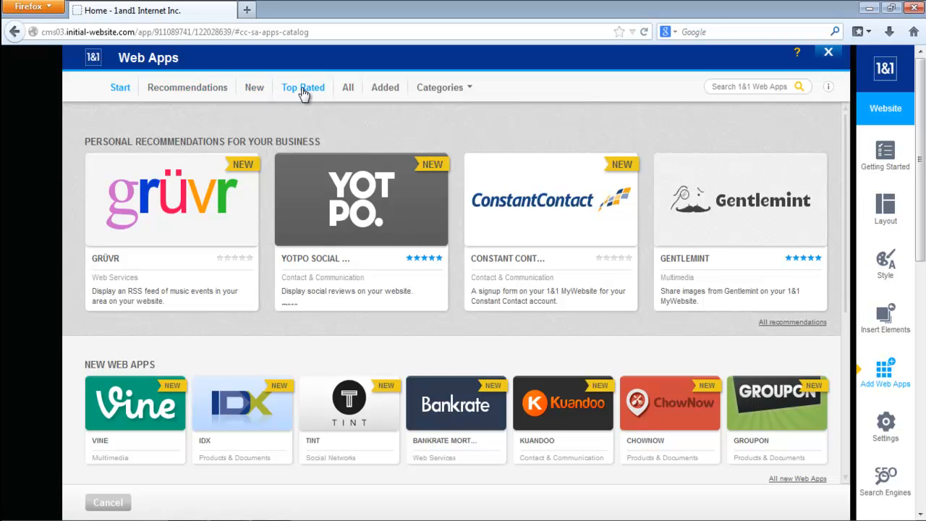
left_click(349, 97)
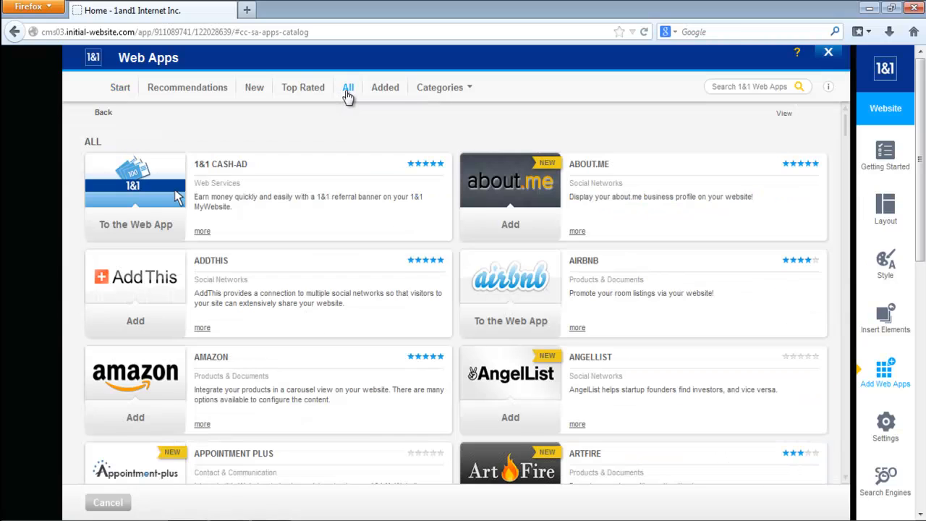
left_click_drag(846, 128, 860, 219)
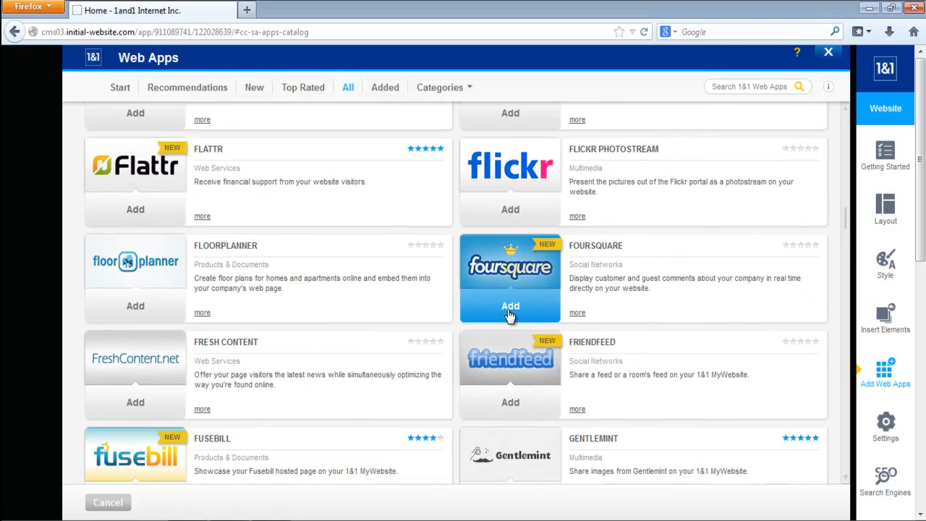
left_click(510, 311)
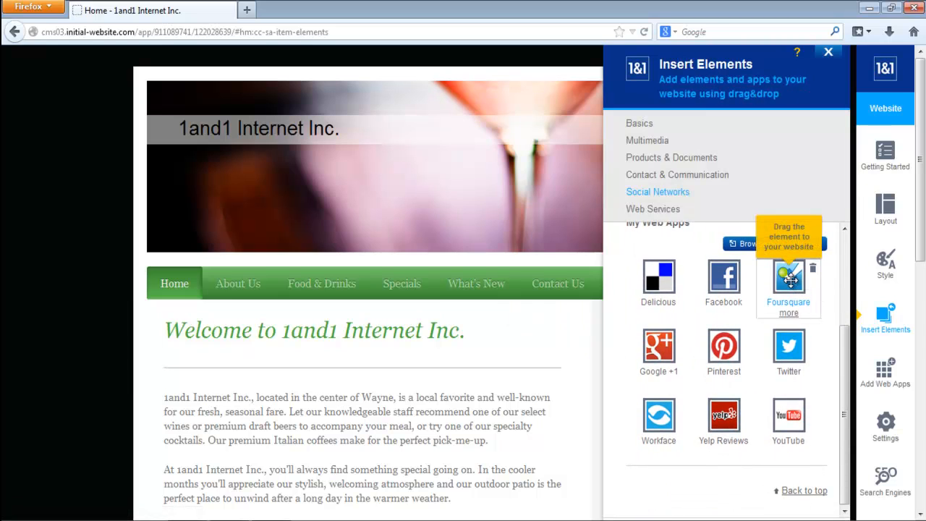
- Try placing the Foursquare app in the home page's main content, and discard it
left_click_drag(790, 279, 368, 410)
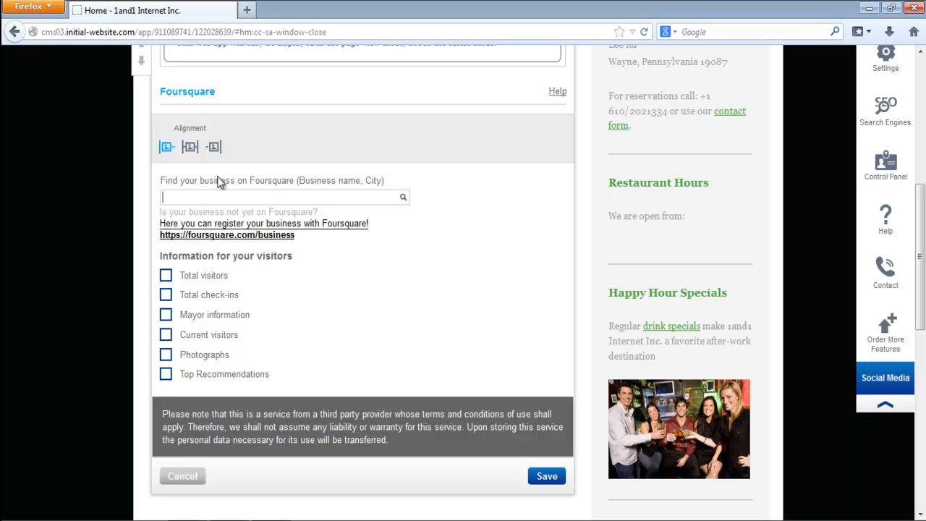
left_click(186, 479)
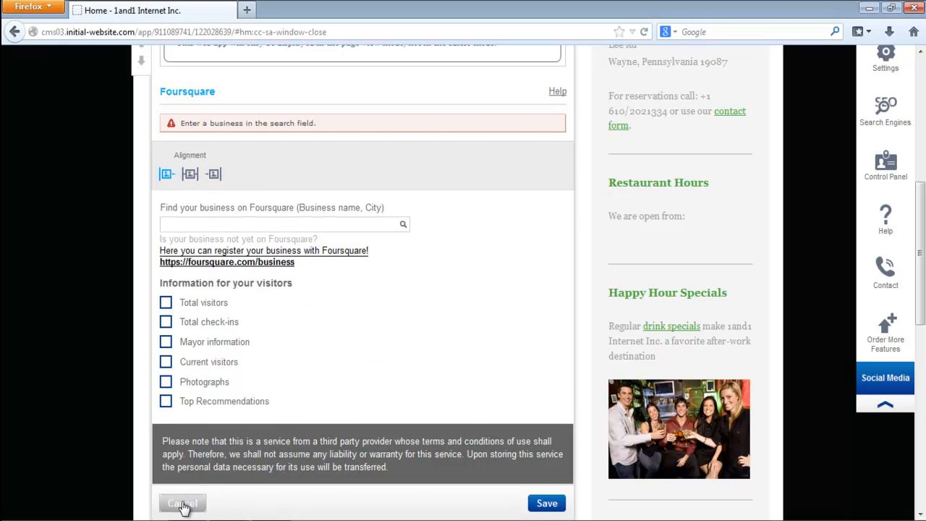
left_click(186, 504)
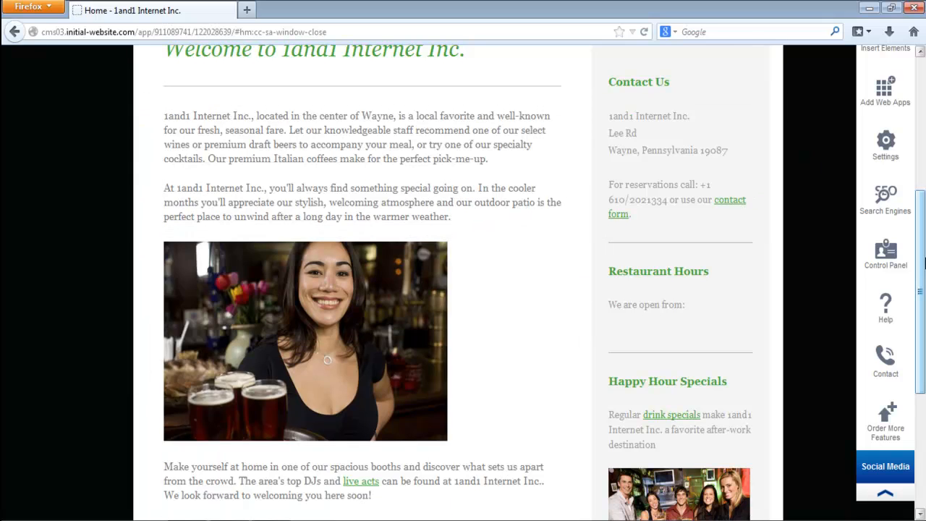
- Review the personal recommendations and new web apps on the catalog's start page, and close the catalog
left_click_drag(921, 267, 921, 190)
left_click(890, 362)
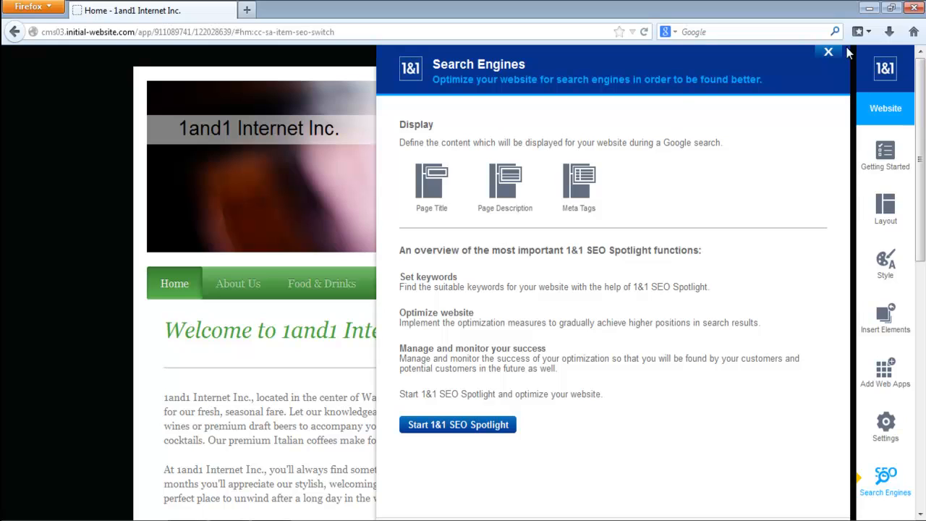
left_click(828, 54)
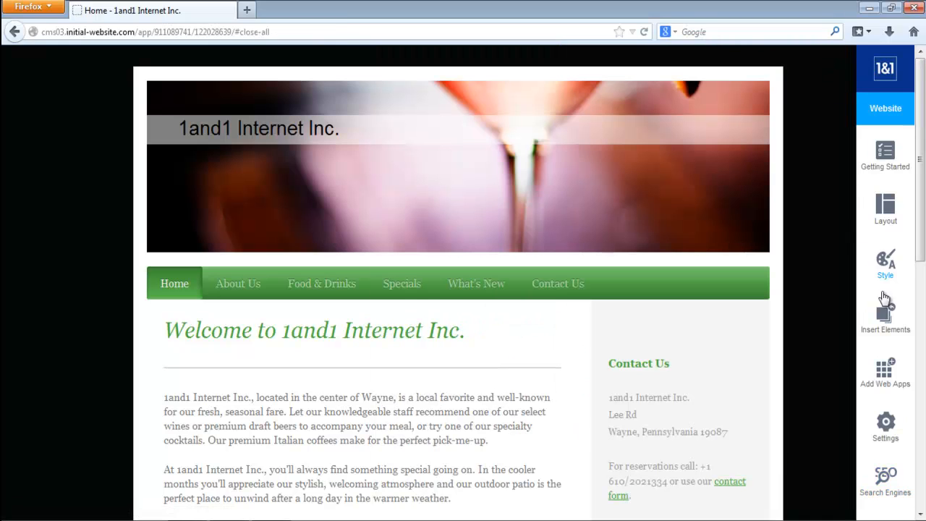
left_click(881, 379)
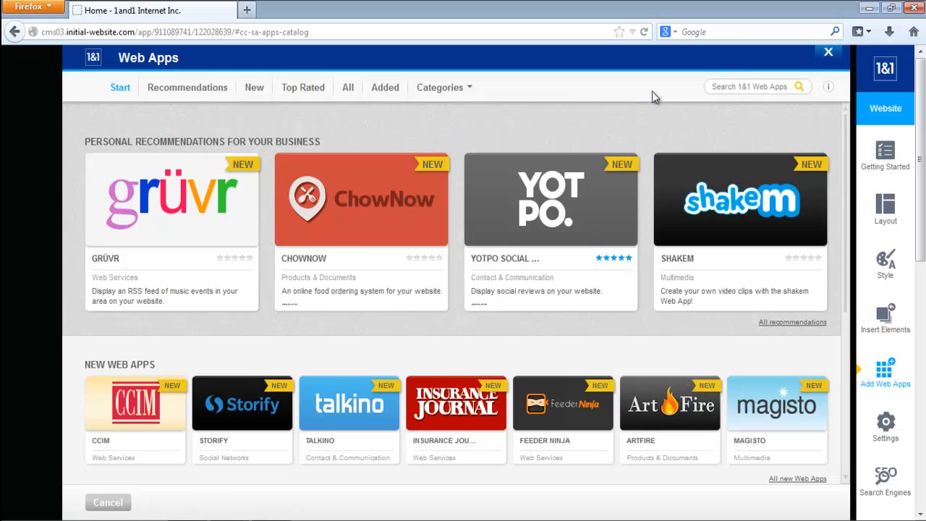
left_click(829, 55)
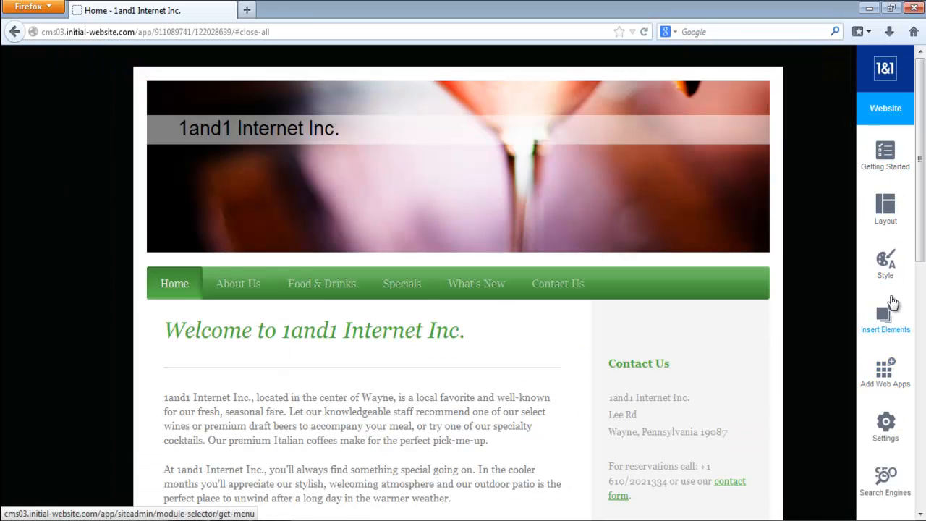
- Enable maintenance mode for the website, acknowledging how the switch will impact it
left_click(887, 427)
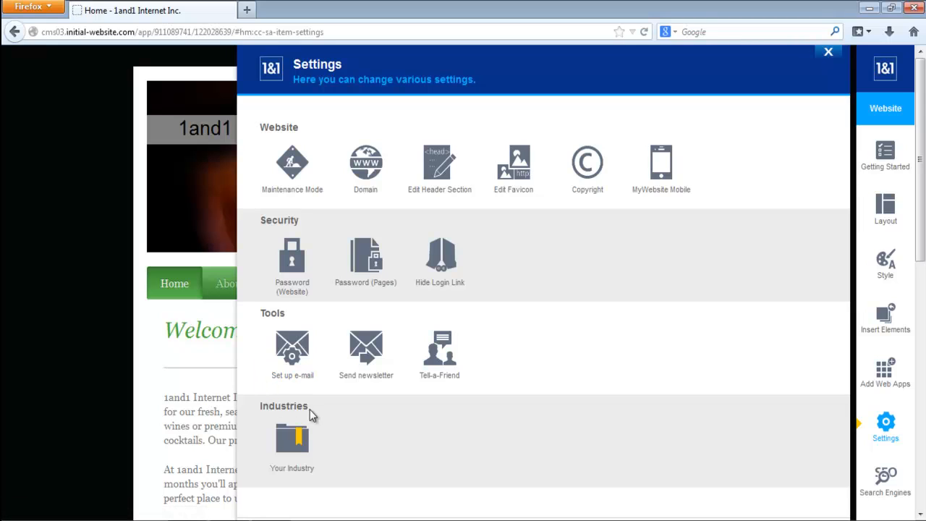
left_click(294, 165)
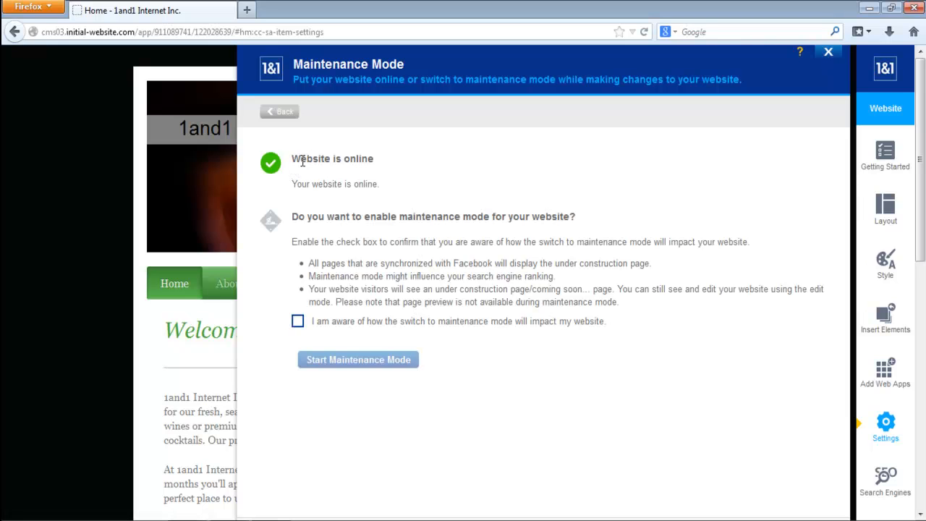
left_click(298, 324)
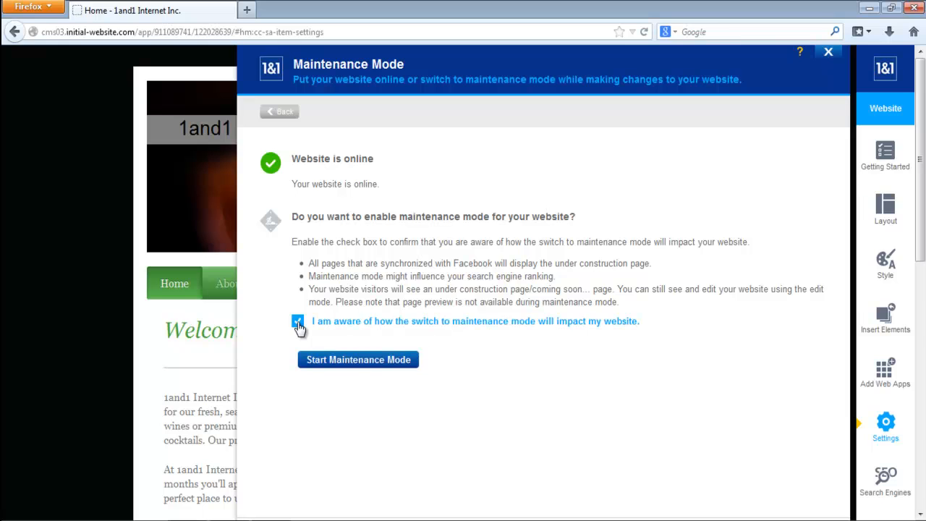
left_click(355, 361)
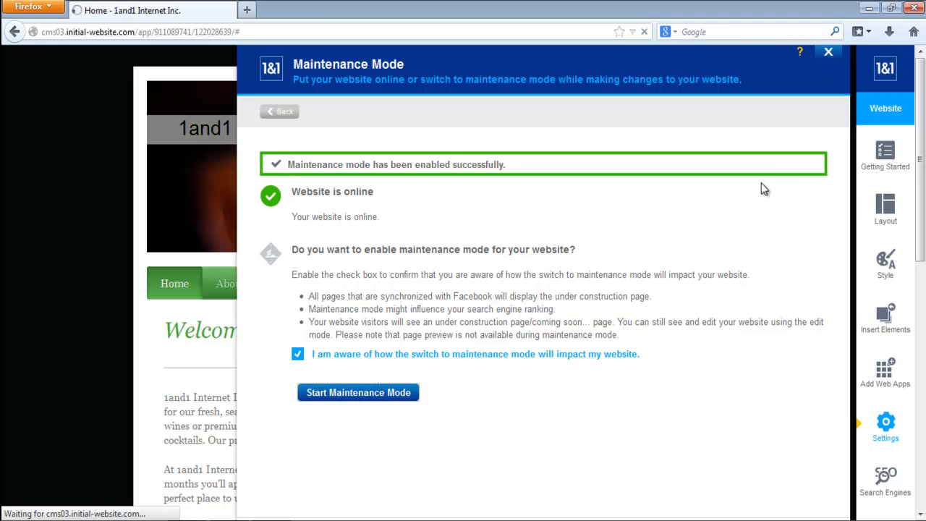
left_click(829, 53)
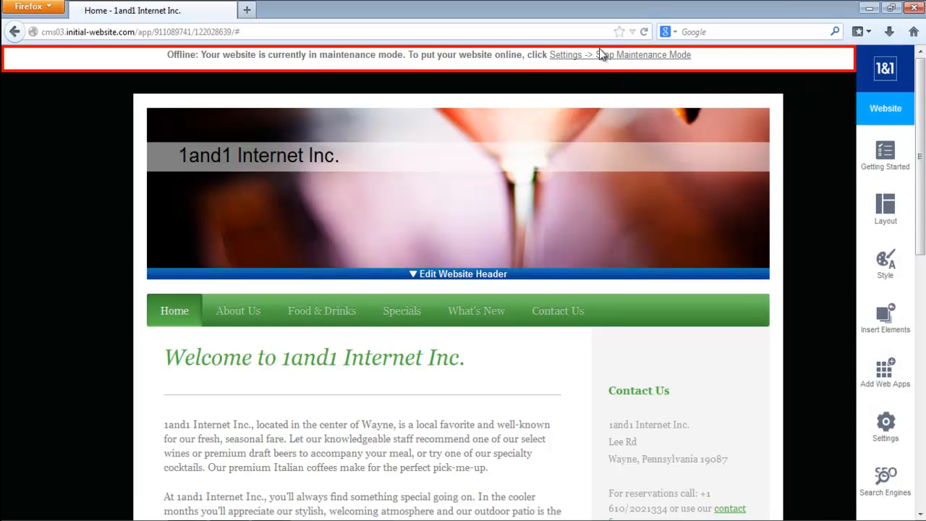
- Open the website's page view in a new tab to check what visitors see, and return to the editor
left_click_drag(923, 107, 924, 360)
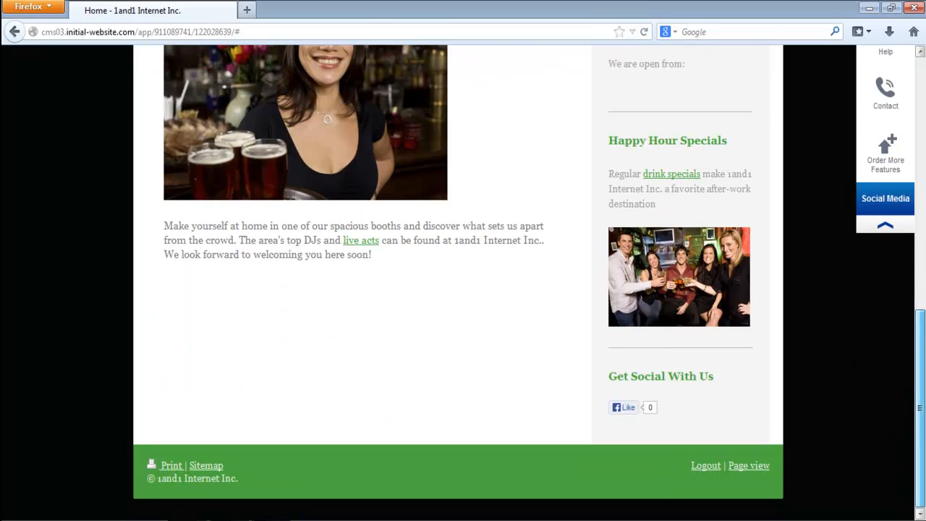
right_click(753, 471)
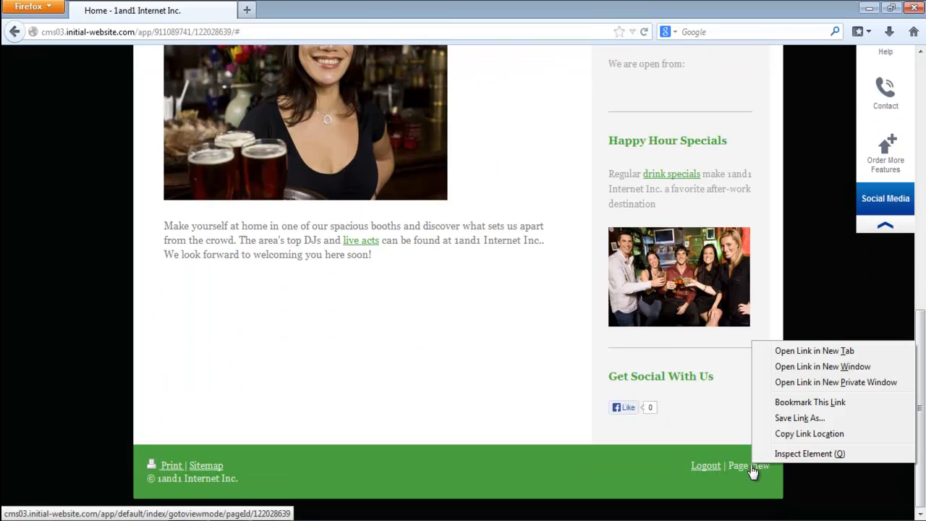
left_click(832, 352)
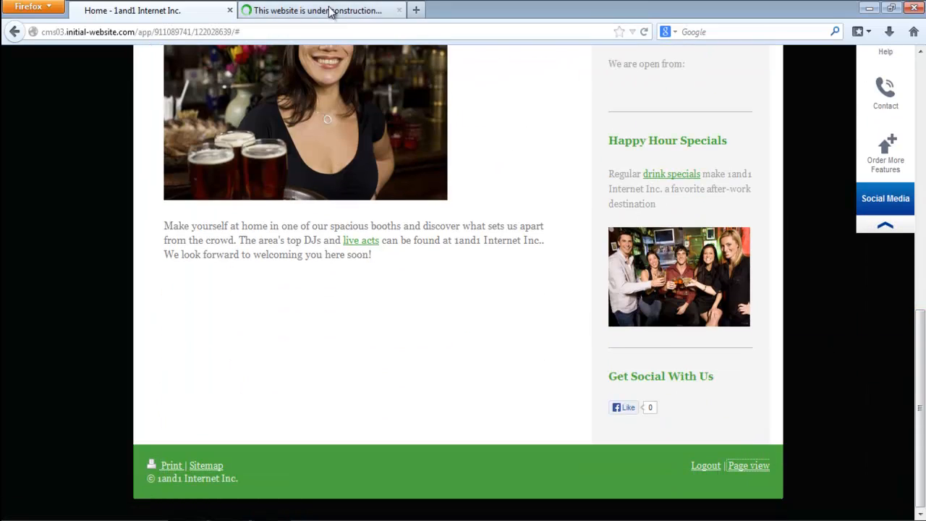
left_click(326, 10)
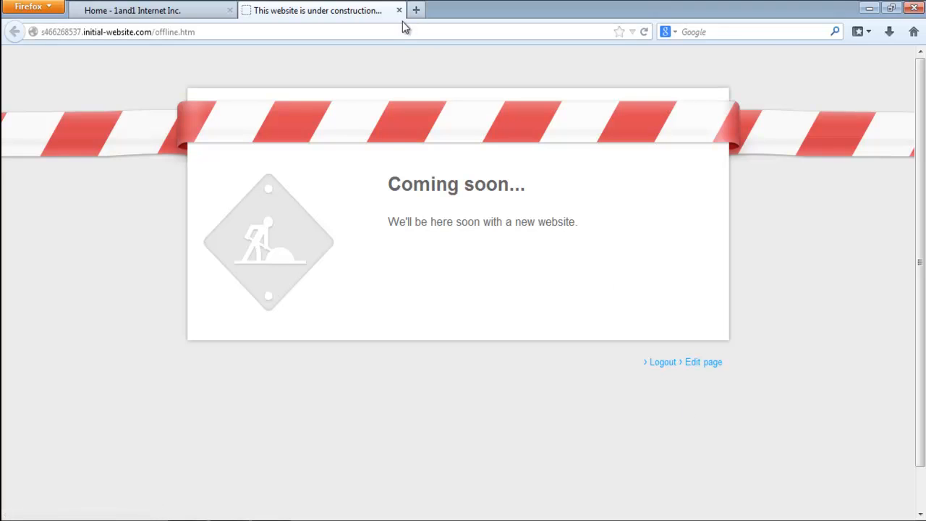
left_click(171, 12)
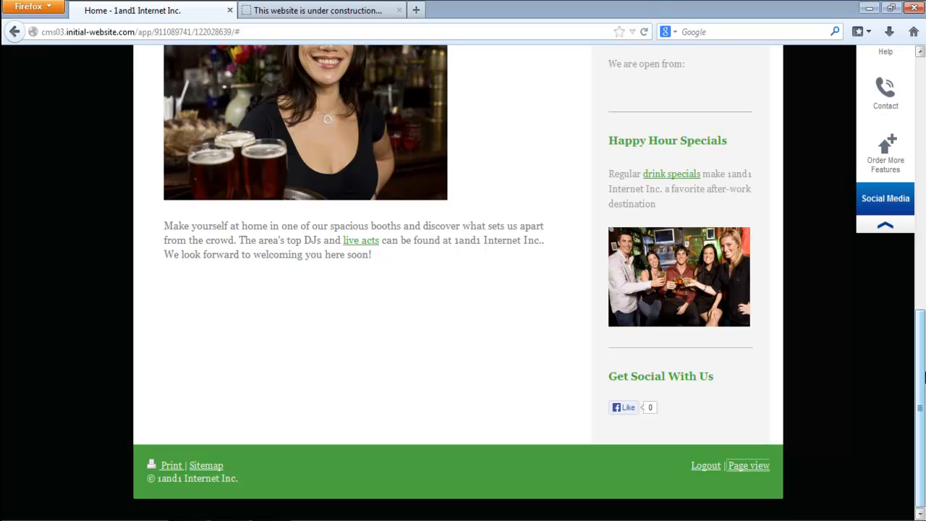
- Stop maintenance mode in the website settings to put the site back online
scroll(345, 48, "up", 5)
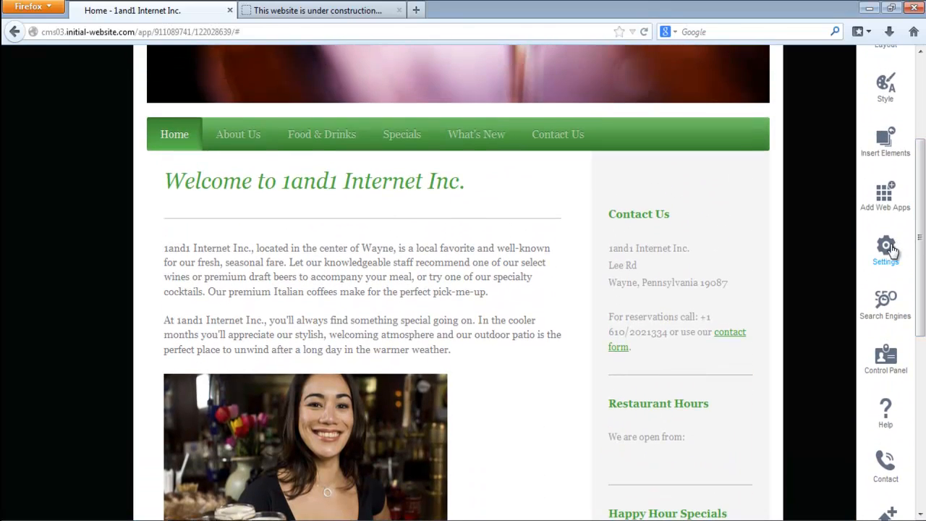
left_click(886, 243)
scroll(922, 241, "up", 4)
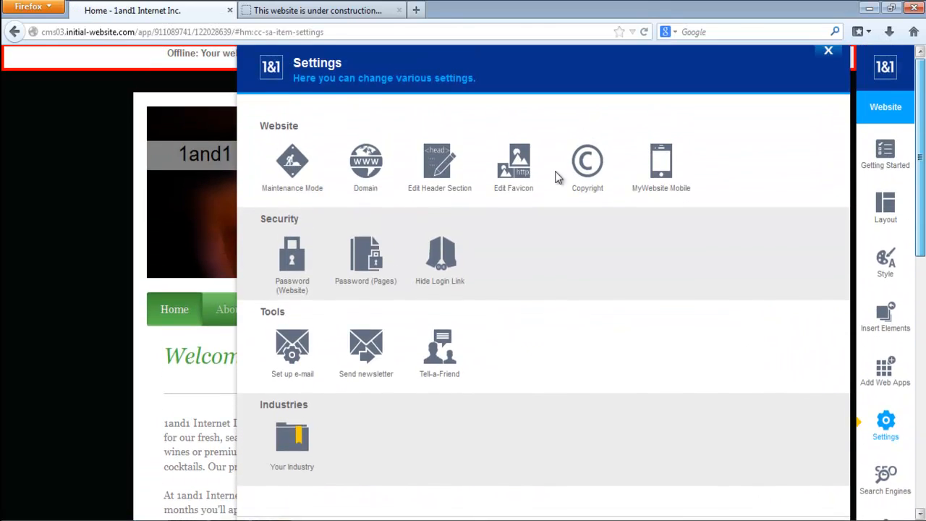
left_click(291, 162)
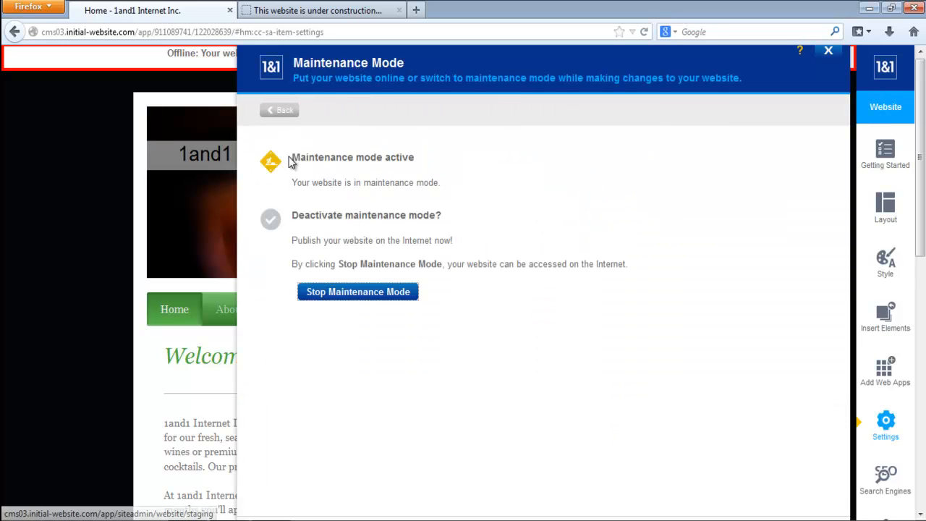
left_click(346, 293)
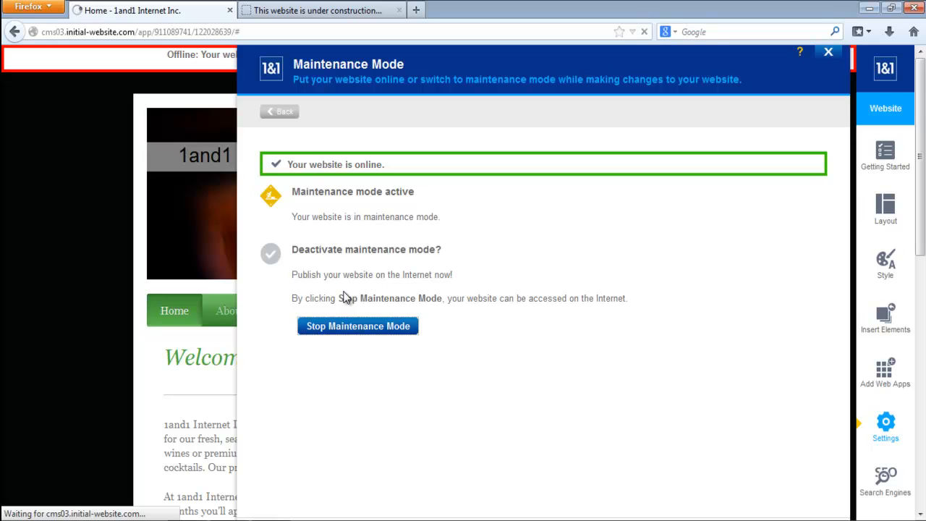
left_click(828, 51)
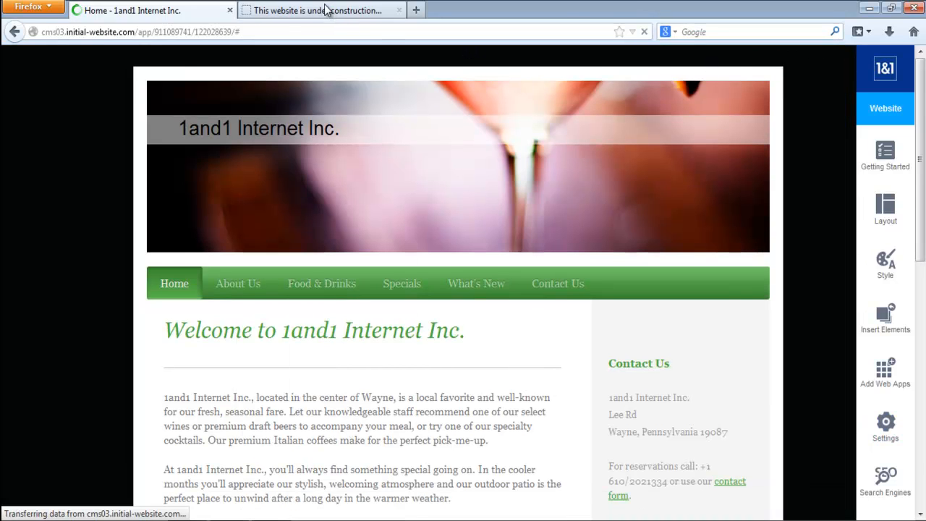
- Reload the visitor page in the second tab to check the published site, and return to the editor
left_click(325, 10)
left_click(644, 31)
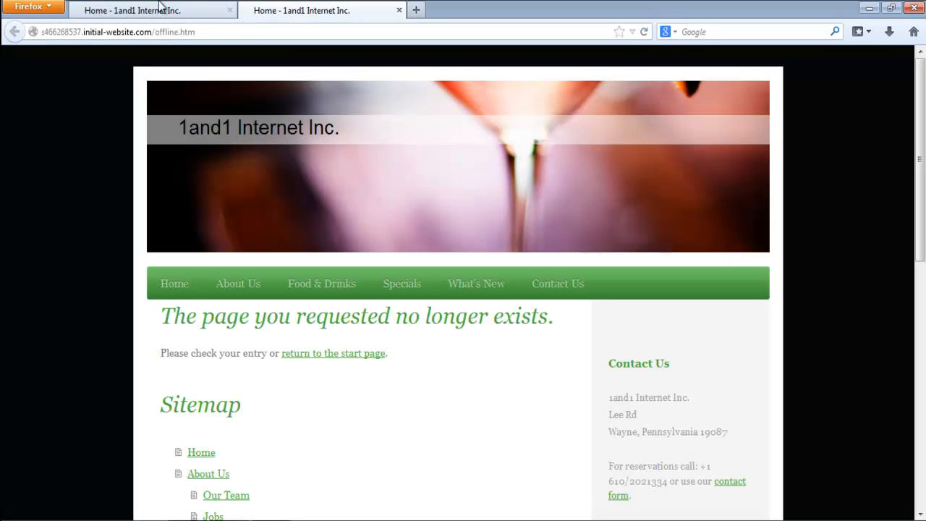
left_click(136, 14)
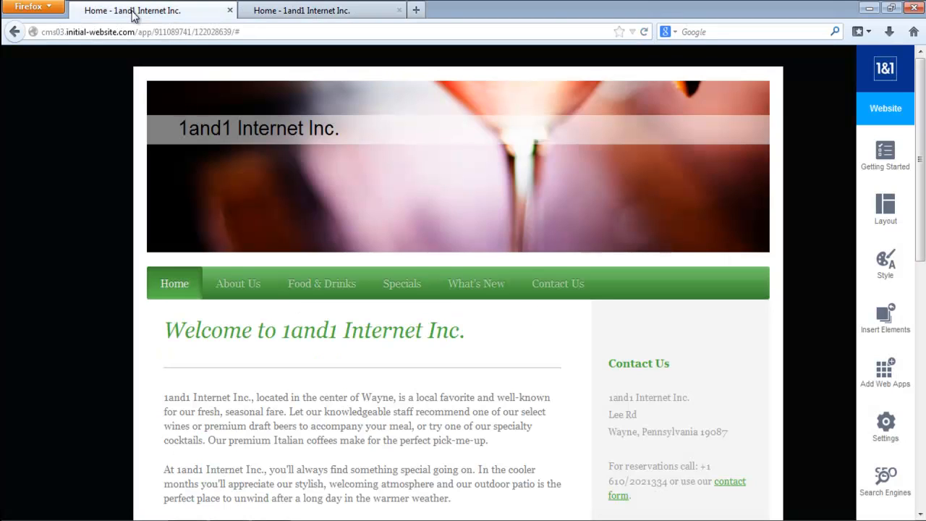
- Review the Domain settings, compare them with the web address in the published site's tab, and return to the settings overview
left_click(886, 440)
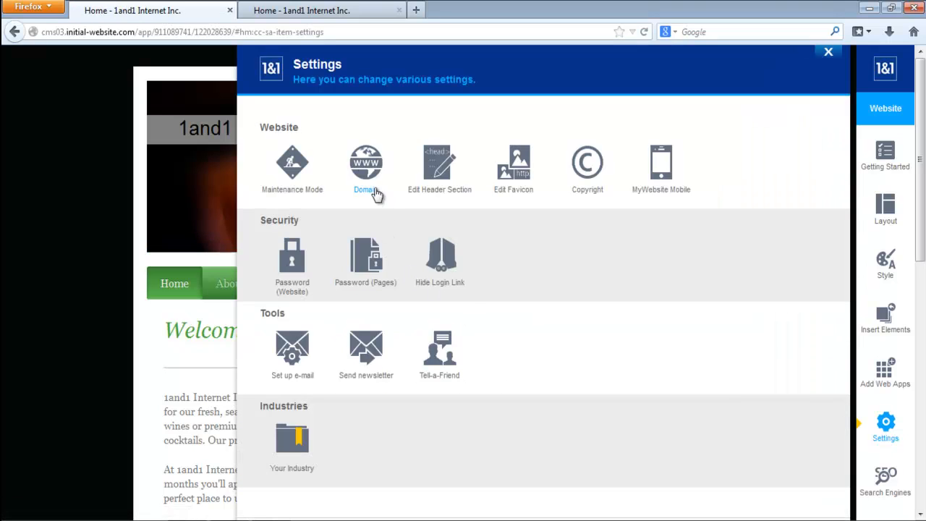
left_click(363, 163)
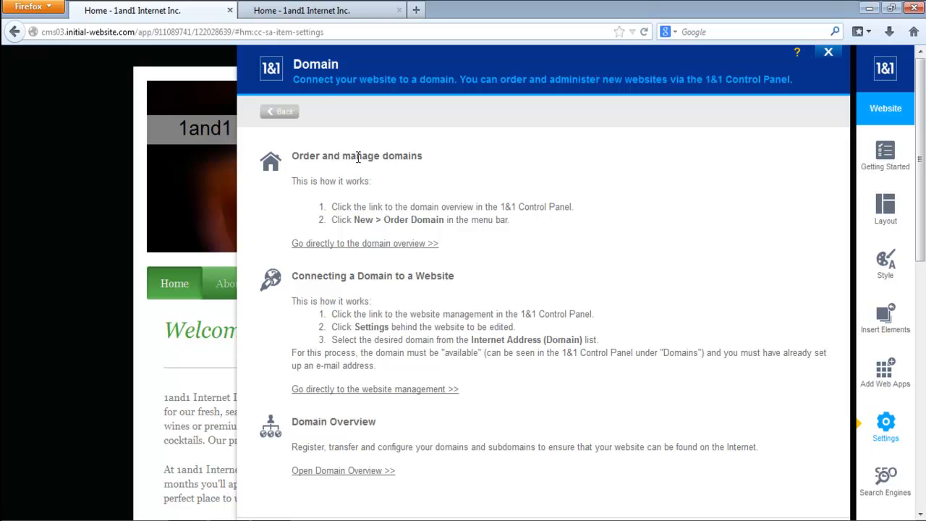
left_click(346, 12)
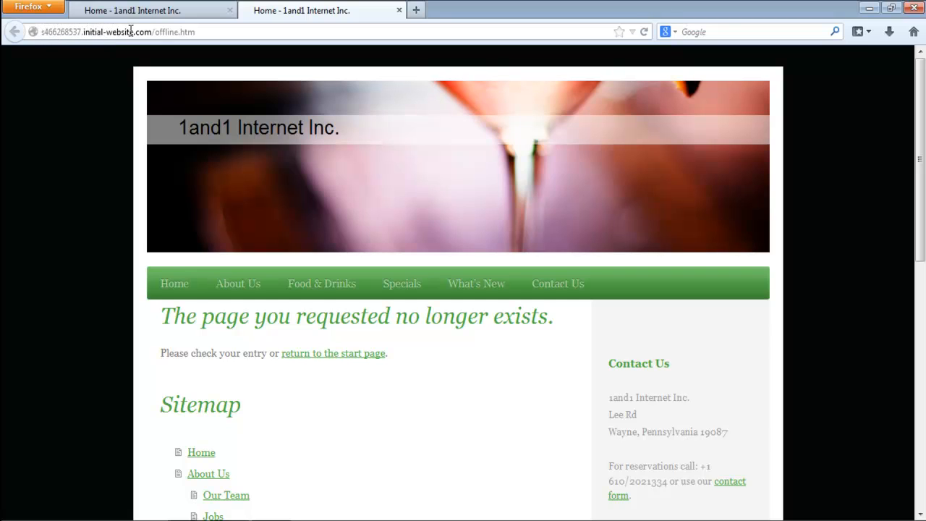
left_click(145, 13)
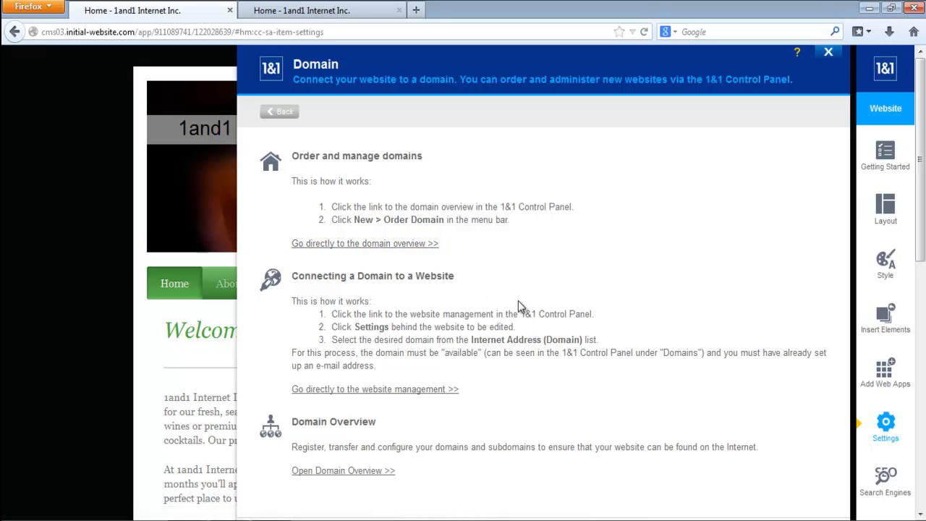
left_click(282, 114)
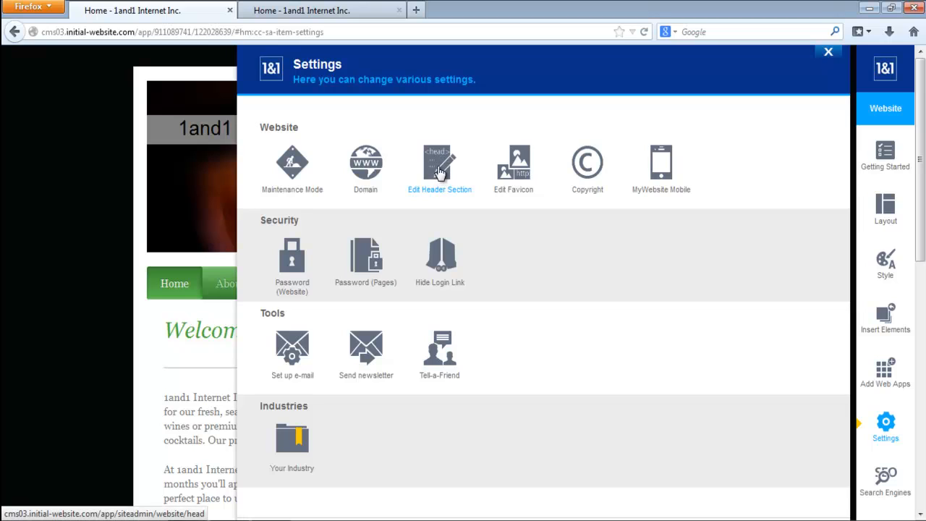
- Examine the Edit Header Section setting for custom HTML head tags, and return to the settings overview
left_click(439, 171)
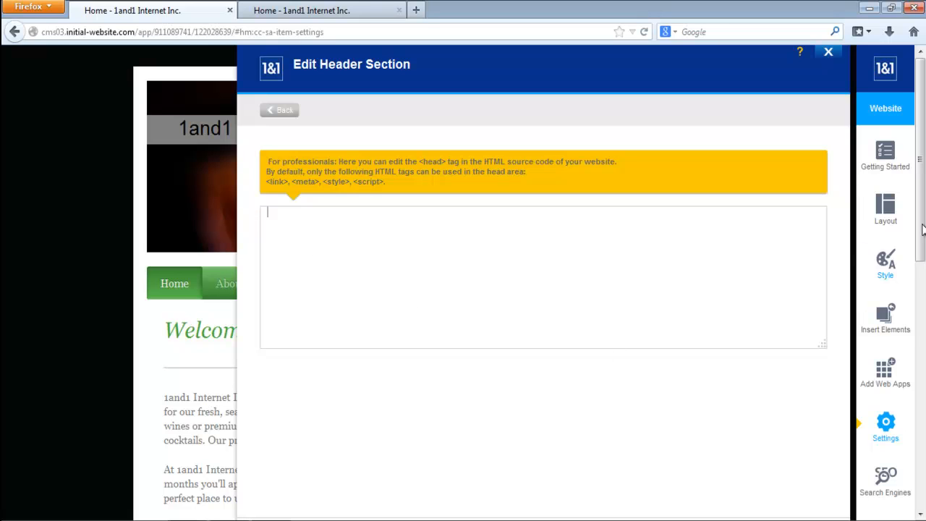
mouse_move(922, 225)
left_mouse_down()
mouse_move(922, 301)
mouse_move(919, 214)
left_mouse_up()
left_click(284, 111)
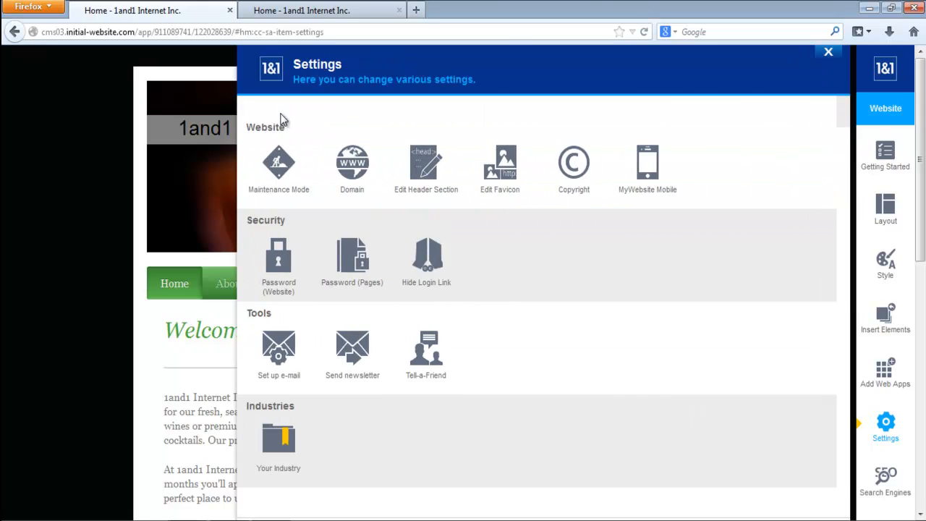
- Examine the Edit Favicon setting for uploading a PNG icon, and return to the settings overview
left_click(518, 172)
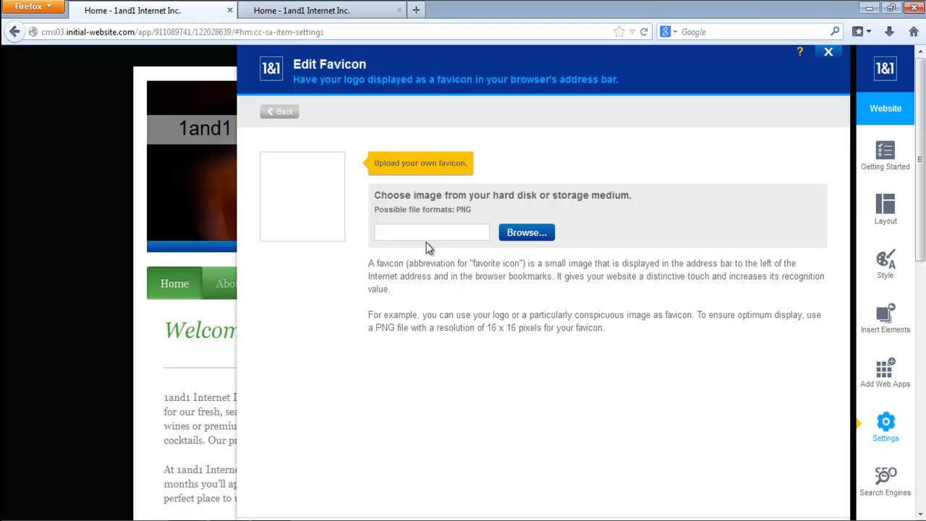
left_click(284, 114)
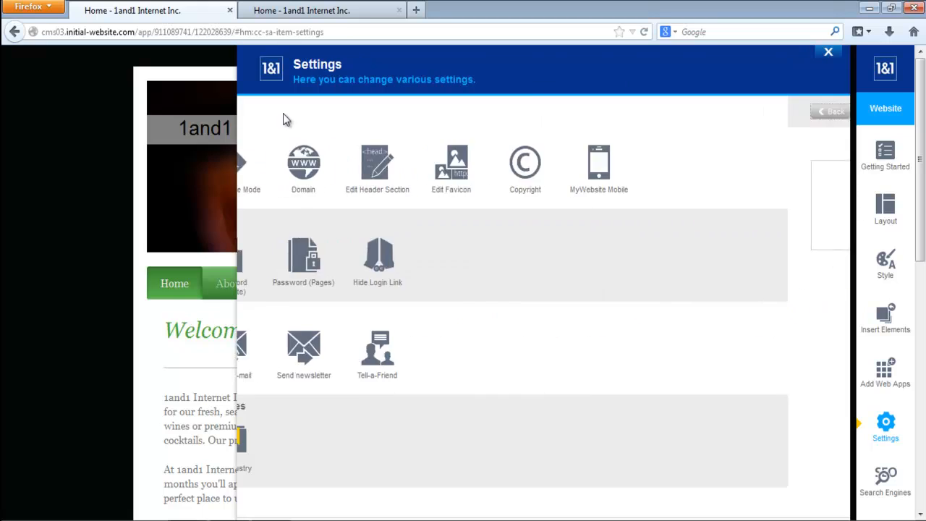
- Open the Copyright setting and locate the copyright statement in the page's footer
left_click(586, 170)
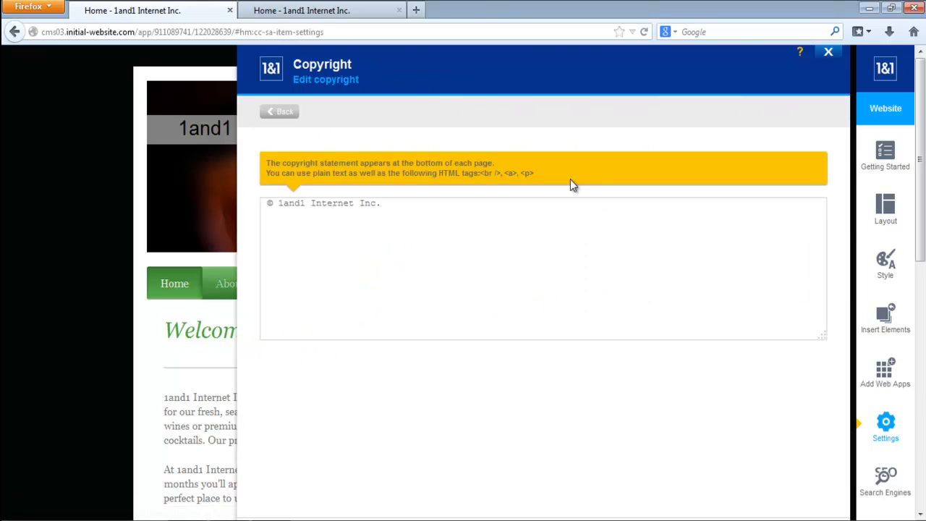
left_click(269, 205)
left_click_drag(920, 130, 921, 377)
left_click_drag(241, 479, 150, 479)
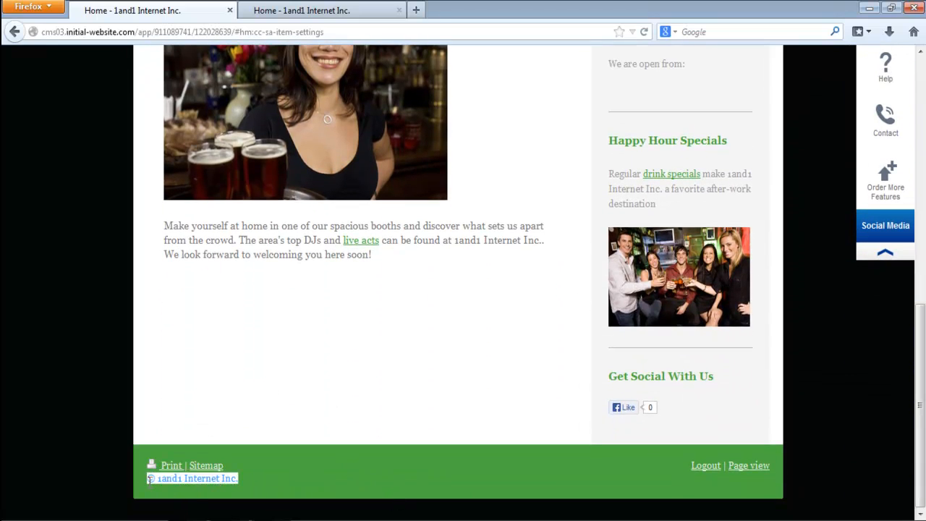
left_click_drag(921, 403, 921, 152)
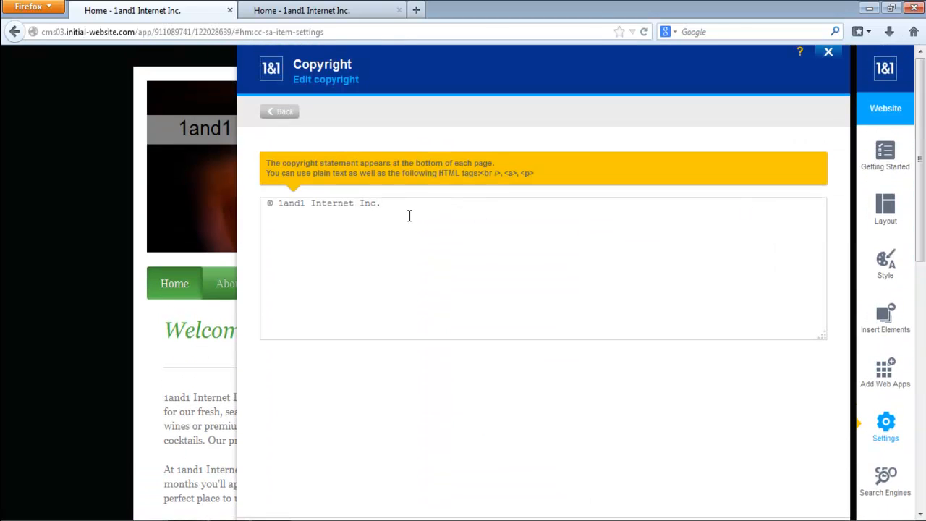
left_click(406, 240)
type("f;lkasjd;lkfja;lskdj")
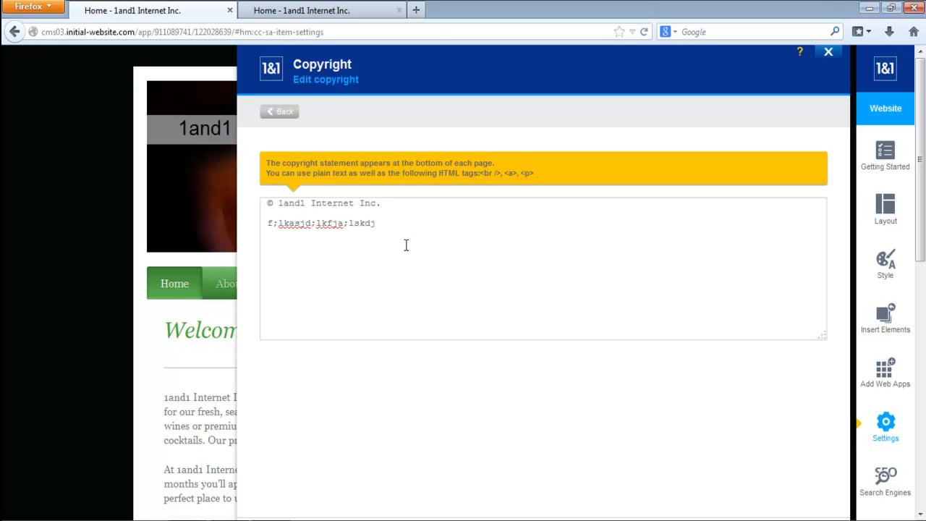
- Replace the placeholder line below the copyright statement with "Welcome to my site", save it, and reload the editor page
left_click_drag(377, 223, 267, 228)
type("Welcome to")
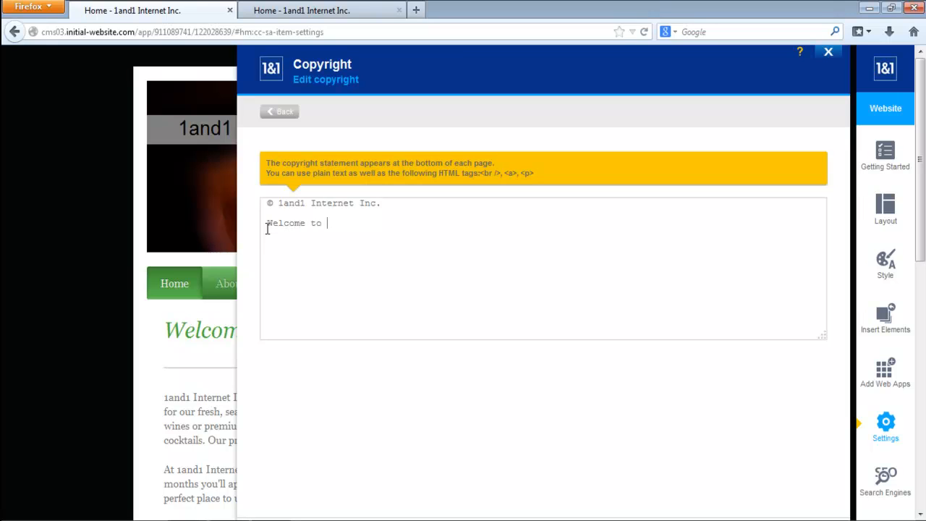
type(" my site")
scroll(906, 124, "down", 5)
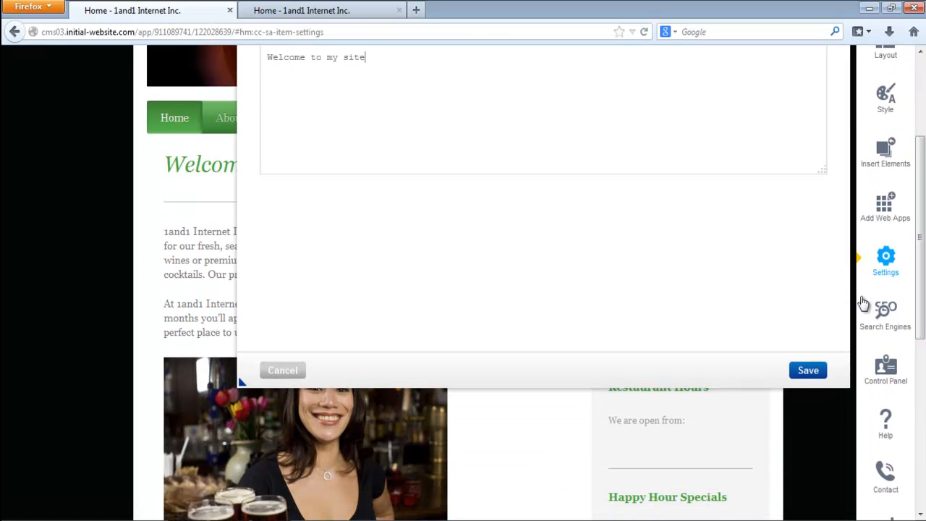
left_click(808, 371)
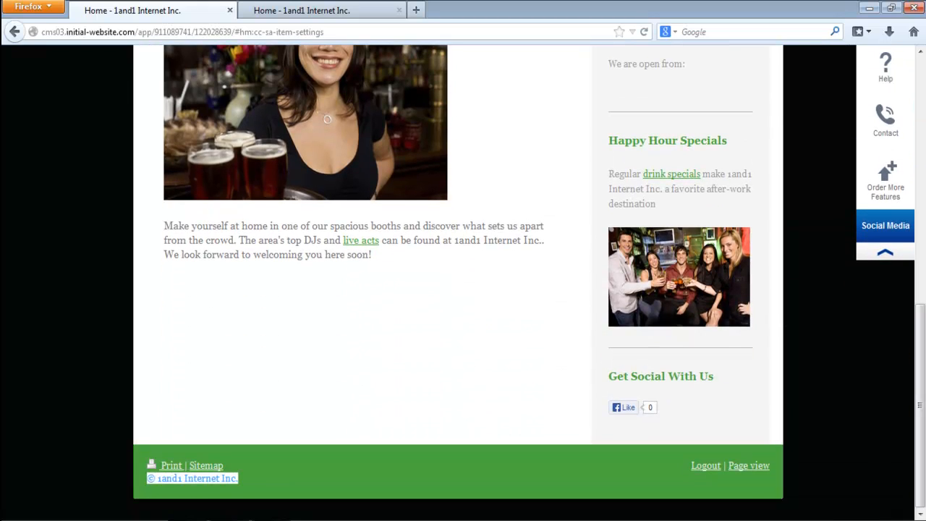
left_click(644, 32)
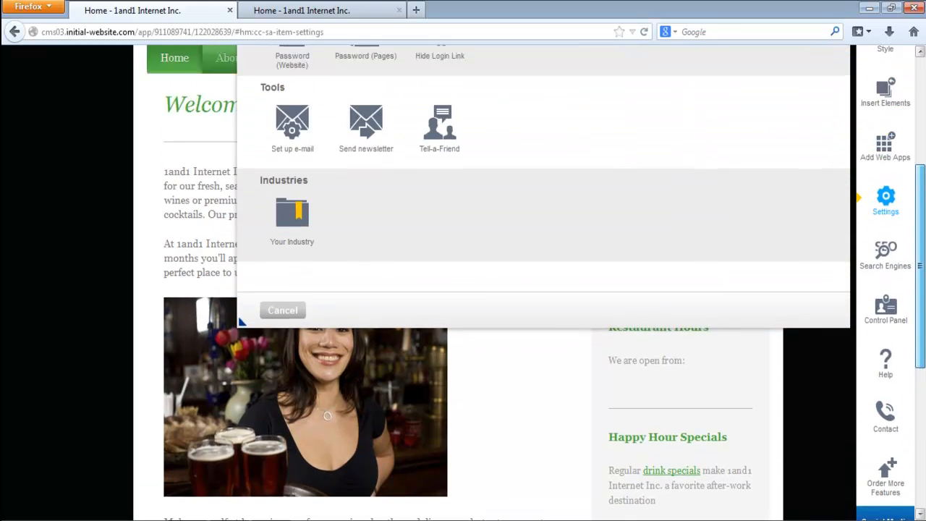
- Examine the MyWebsite Mobile options for activating or deactivating smartphone optimization, and close the settings without saving a choice
left_click_drag(921, 304, 920, 202)
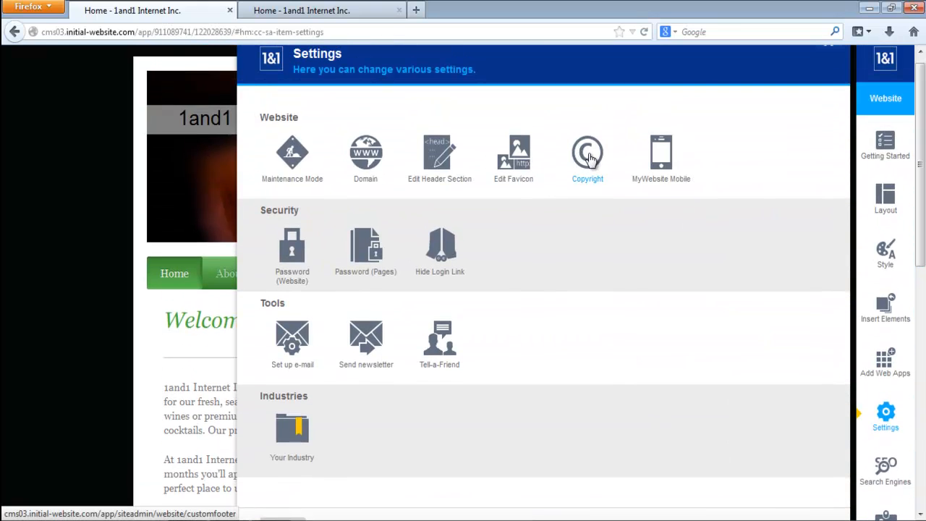
left_click(664, 155)
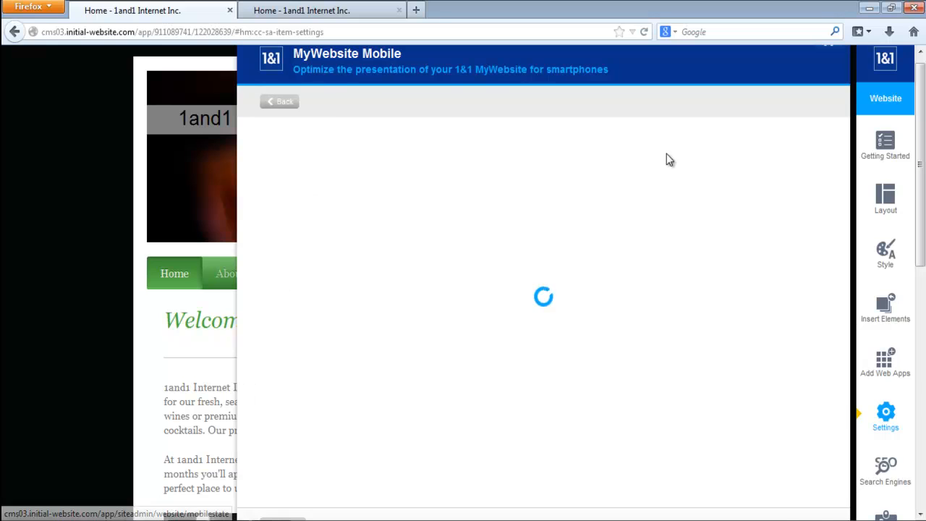
left_click(267, 245)
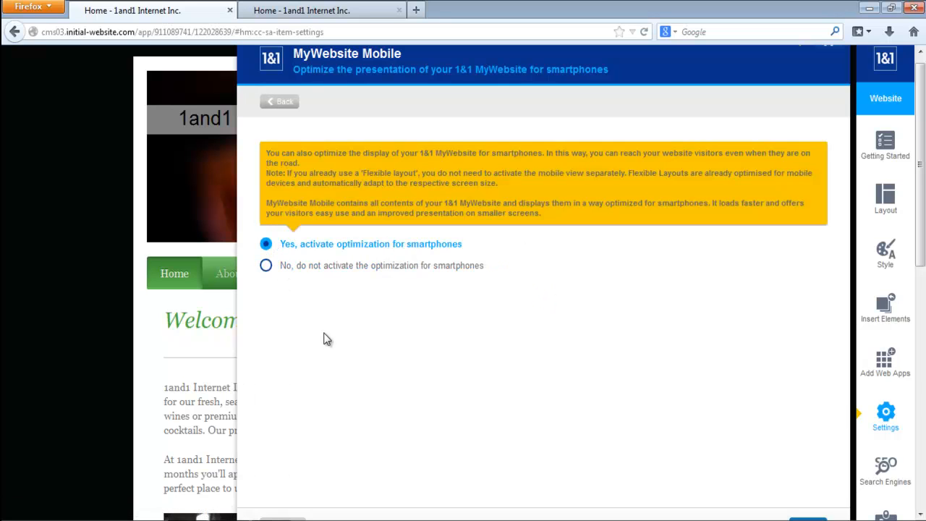
left_click(266, 267)
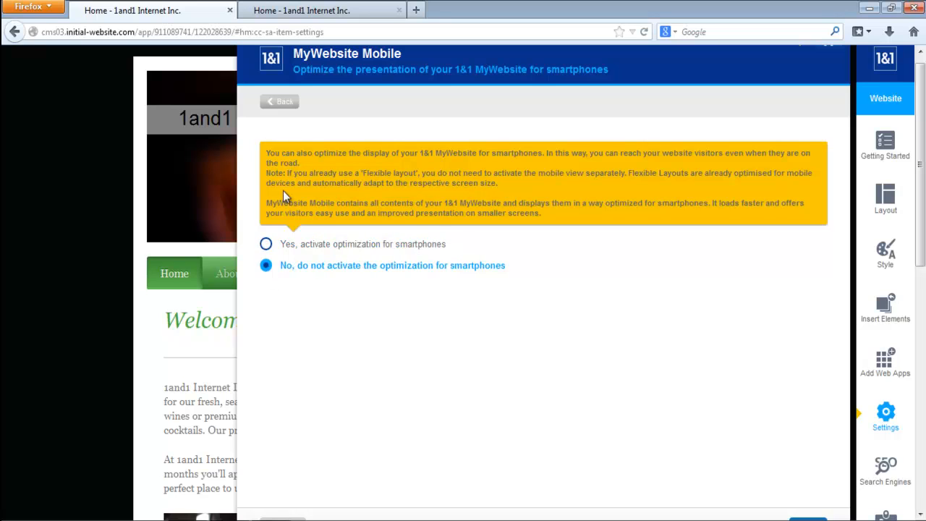
left_click(277, 103)
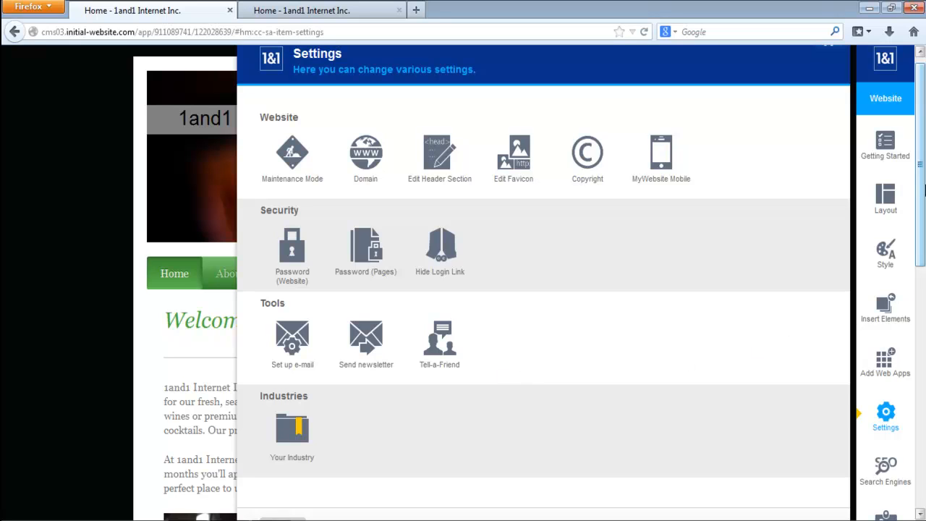
scroll(878, 179, "up", 1)
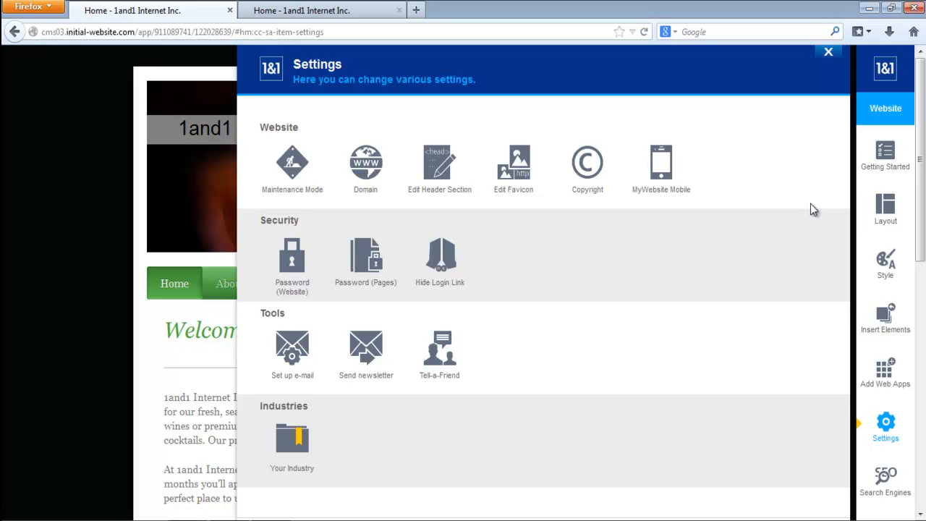
left_click(829, 52)
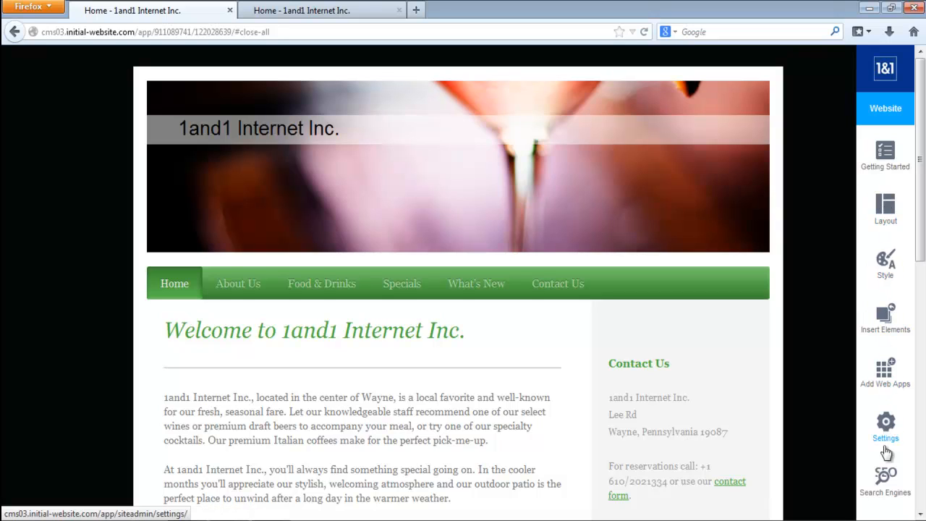
- In the Search Engines options, set the Home page's custom page title to "MyWebsite" and save it
left_click(884, 481)
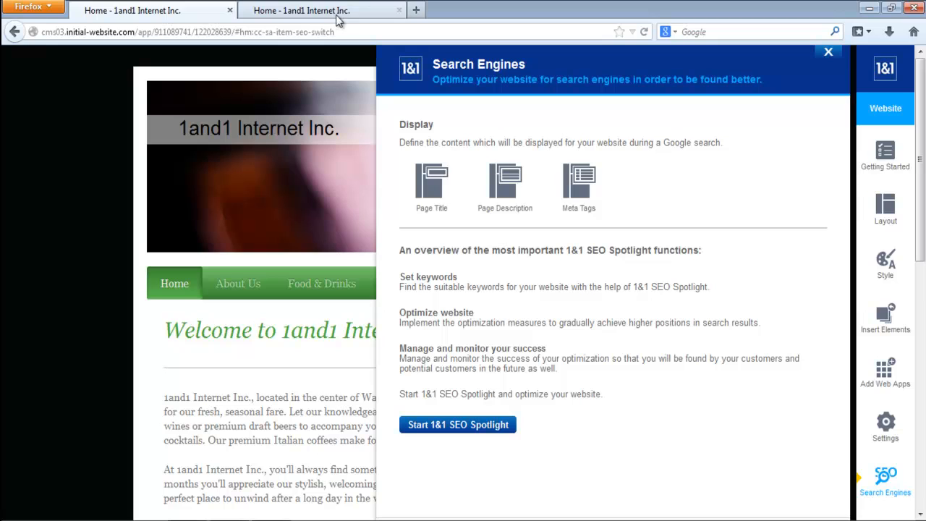
left_click(428, 200)
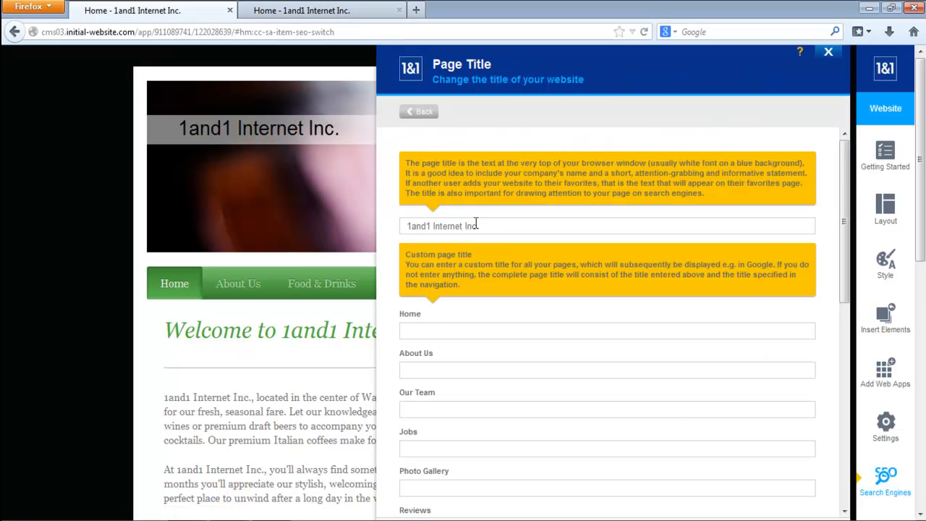
left_click_drag(491, 227, 407, 228)
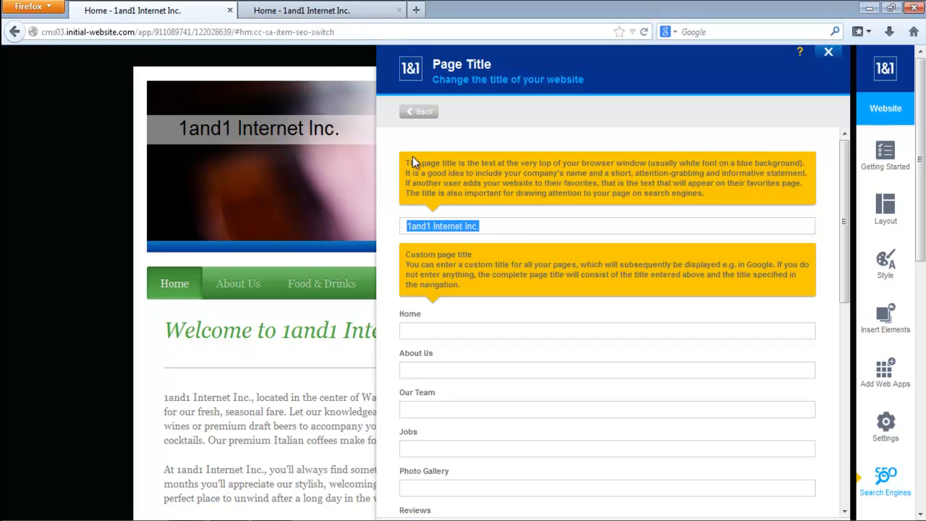
left_click(412, 331)
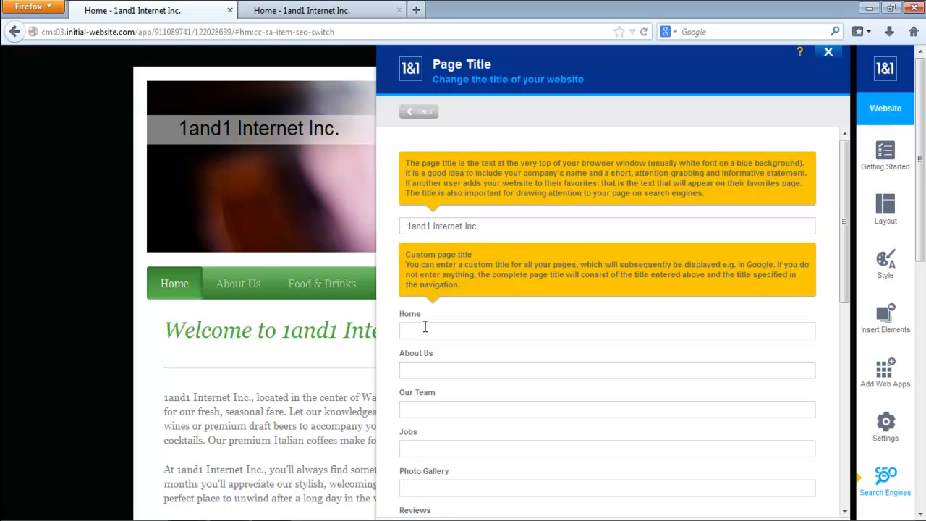
type("MyWebsite")
left_click(276, 15)
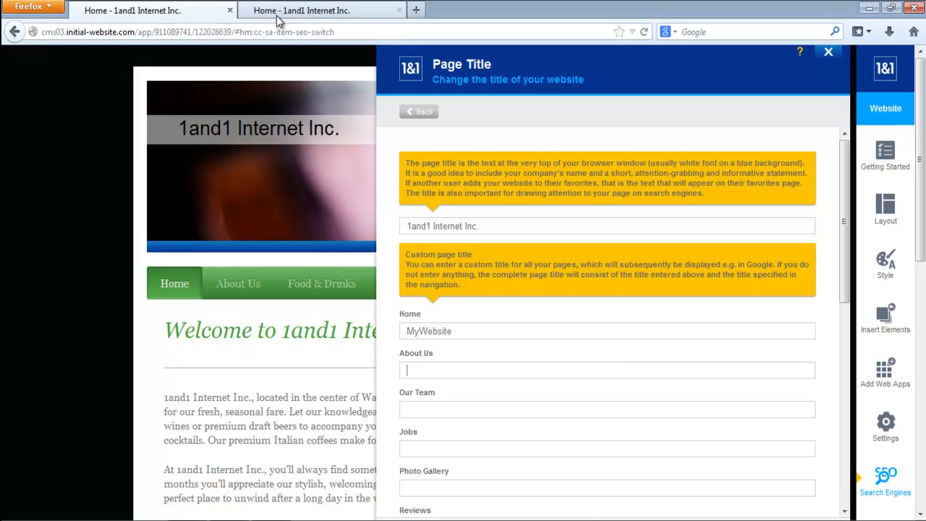
left_click(203, 11)
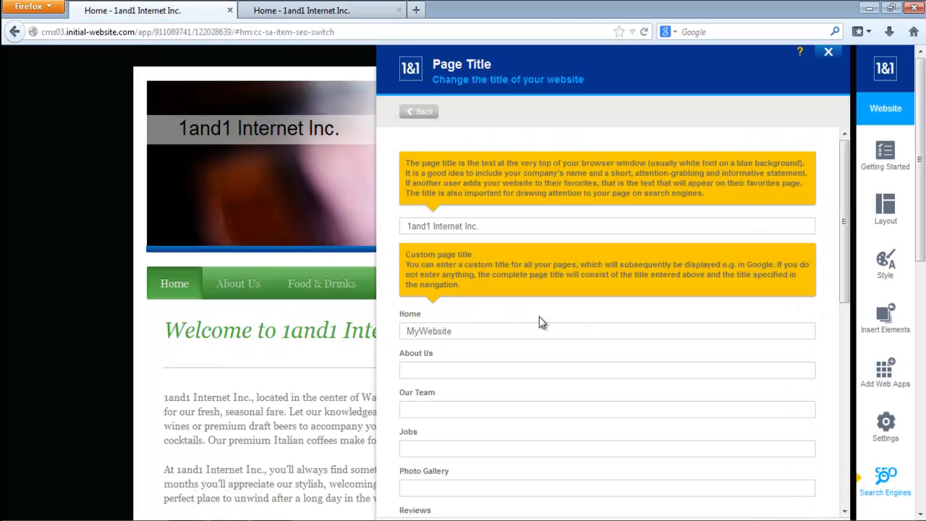
scroll(797, 351, "down", 3)
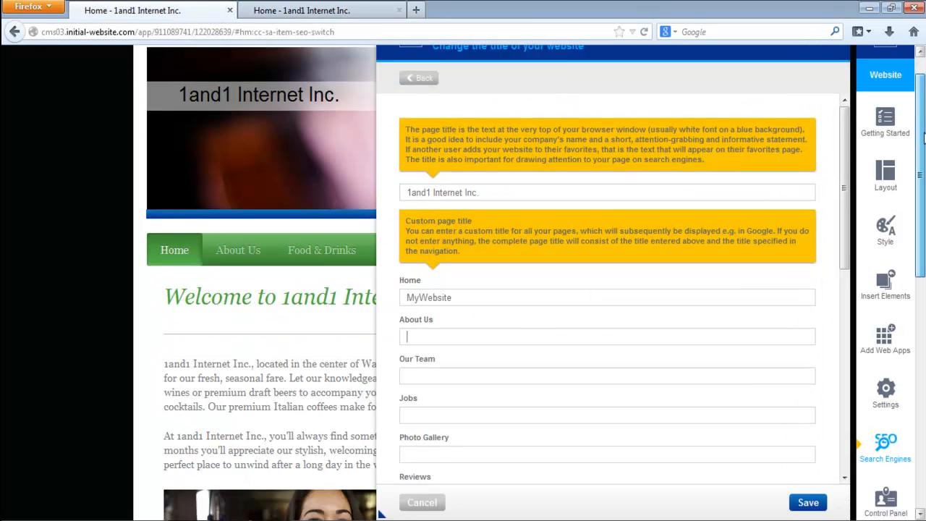
left_click(808, 332)
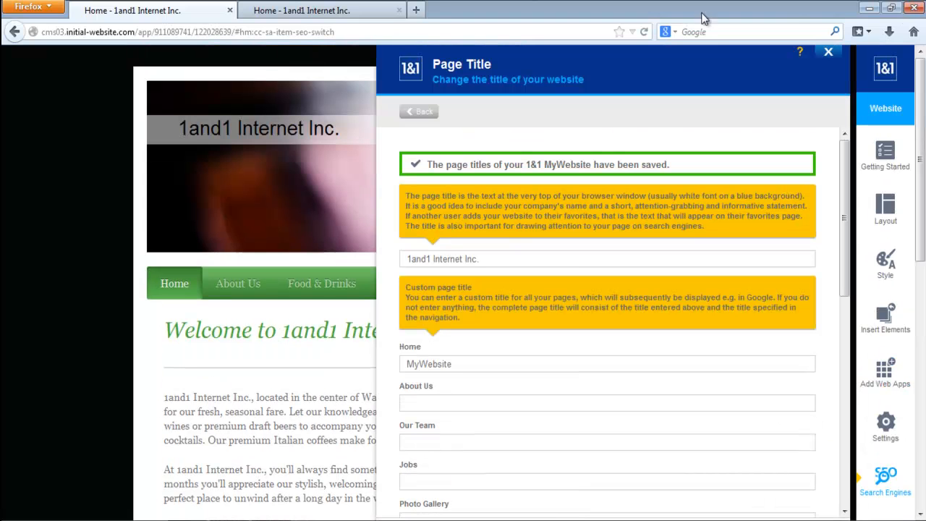
- Reload the published site to check its title, and look through the other pages' title fields in the editor
left_click(333, 10)
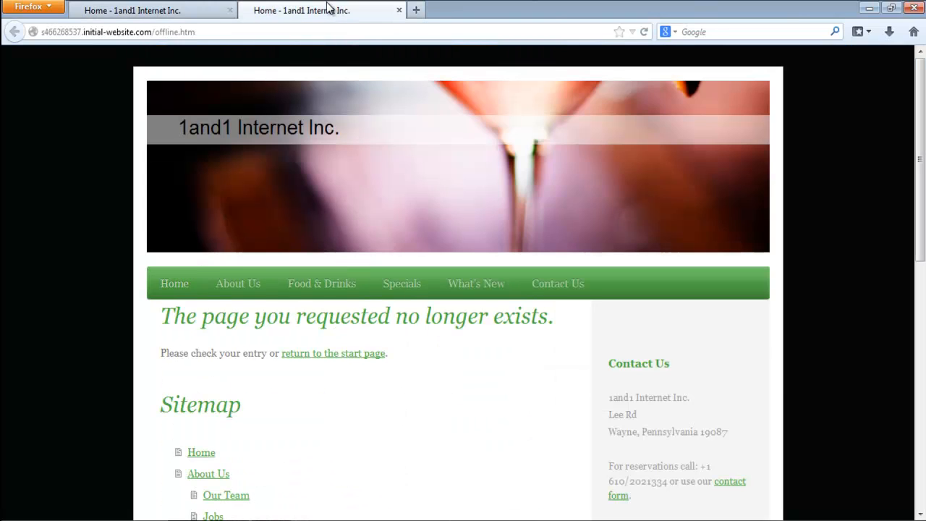
left_click(644, 32)
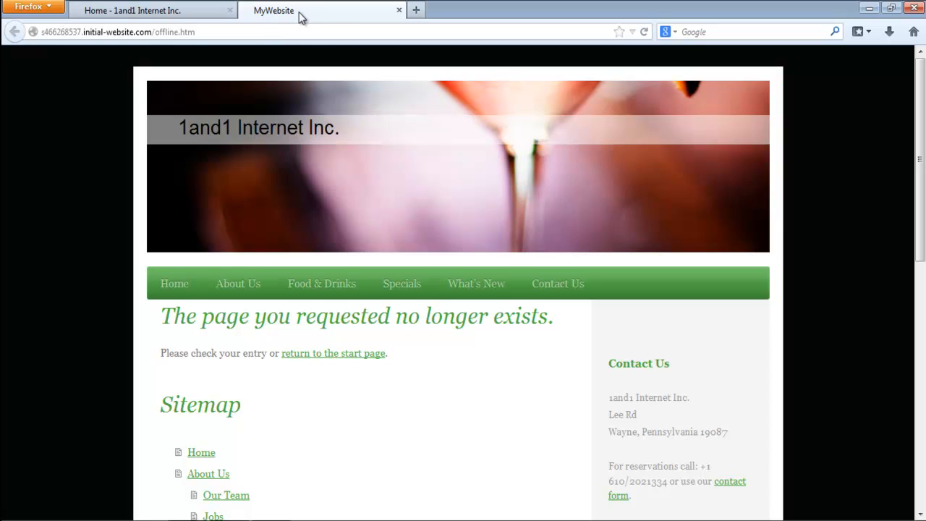
left_click(155, 6)
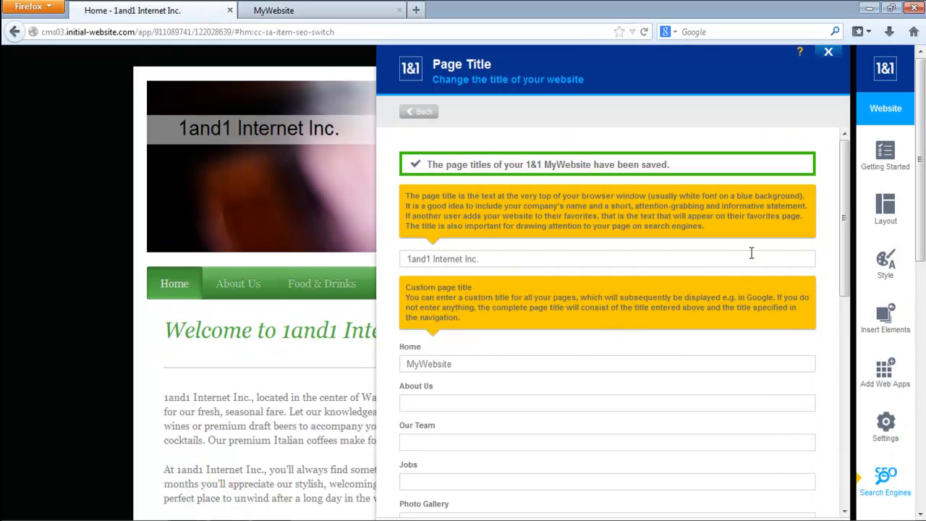
left_click_drag(852, 196, 864, 412)
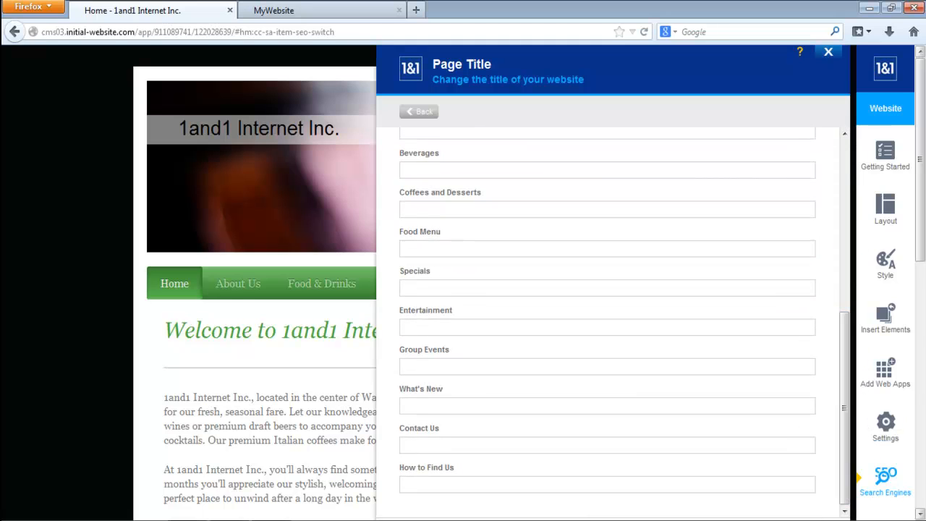
left_click(423, 115)
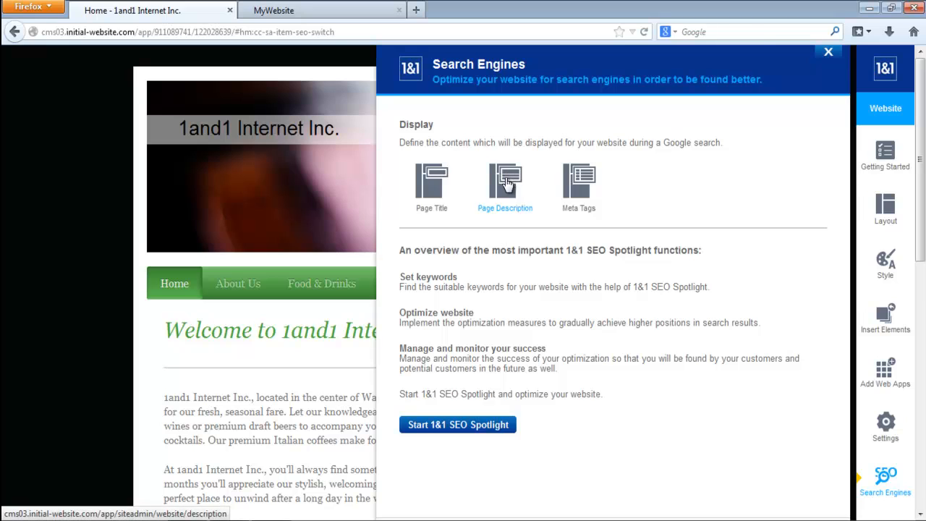
- Examine the page descriptions for the General, Home and About Us entries in the Search Engines options
left_click(508, 185)
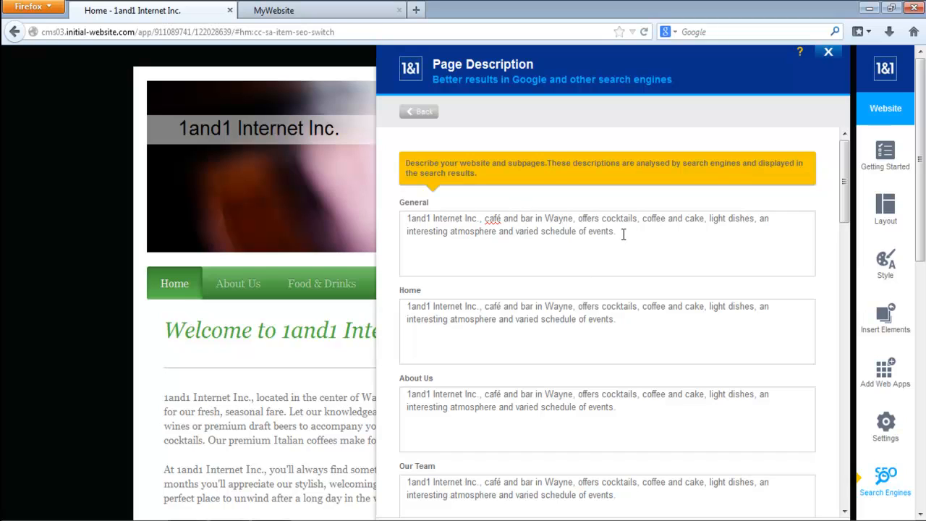
left_click_drag(623, 233, 407, 218)
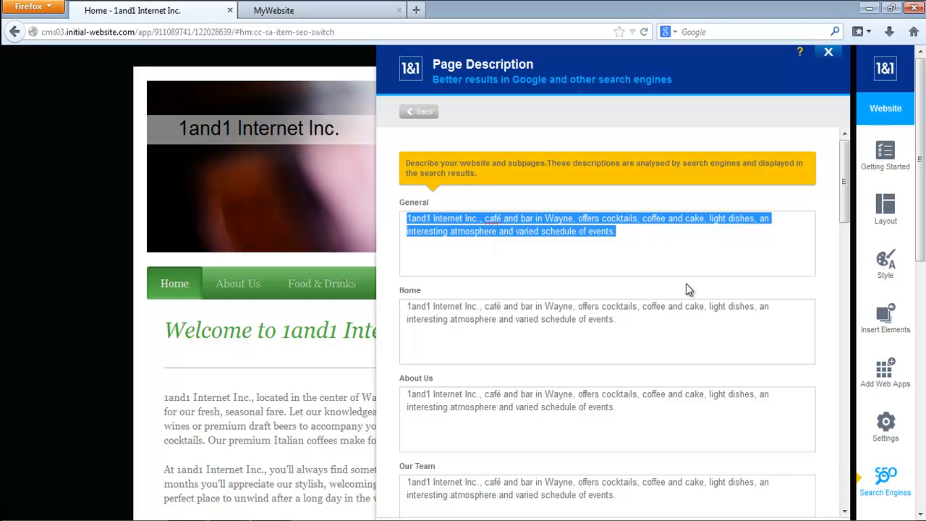
left_click_drag(617, 319, 407, 306)
left_click_drag(621, 407, 406, 394)
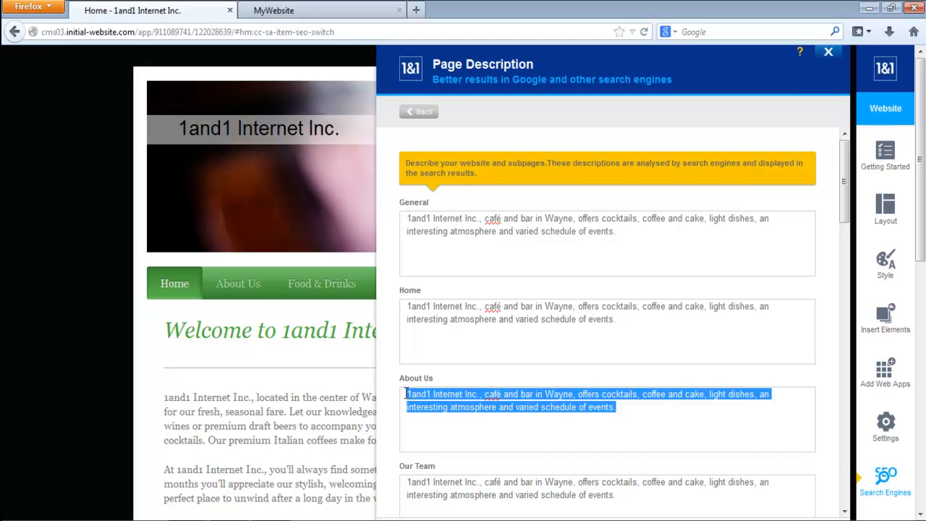
left_click(631, 398)
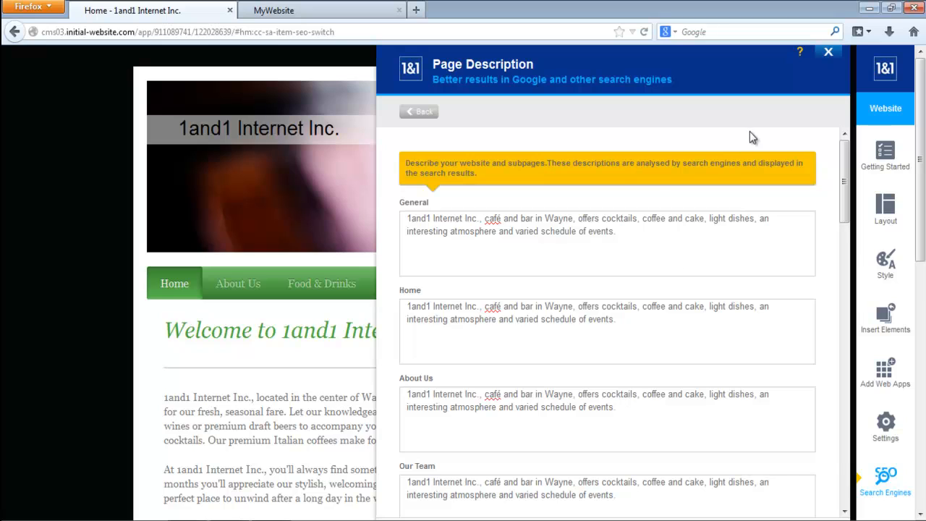
triple_click(637, 236)
left_click(513, 230)
left_click_drag(610, 232, 402, 217)
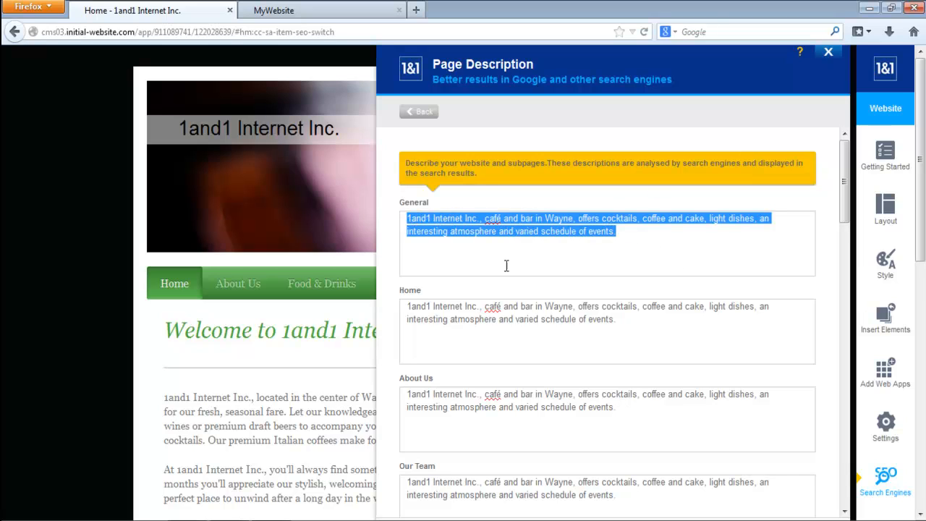
- Review the Home page description, save the page descriptions without editing them, and return to the Search Engines overview
triple_click(622, 328)
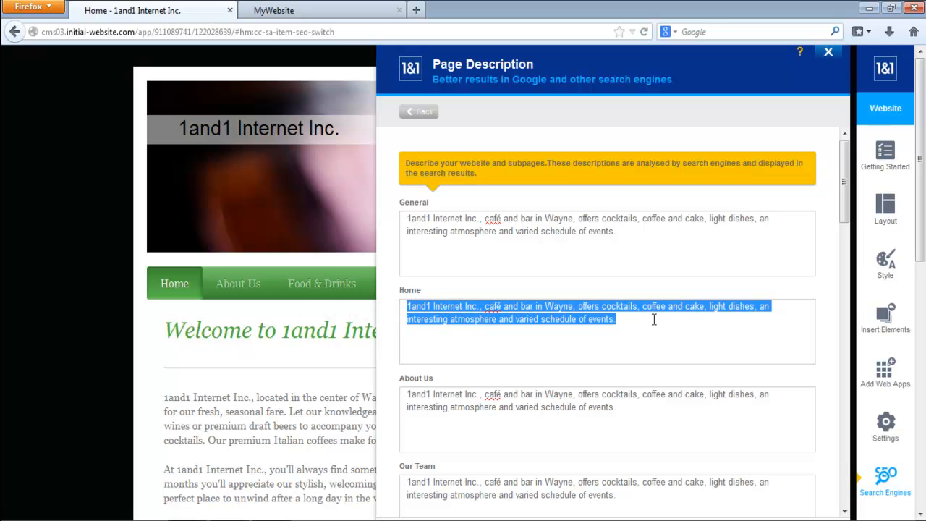
left_click_drag(843, 166, 844, 135)
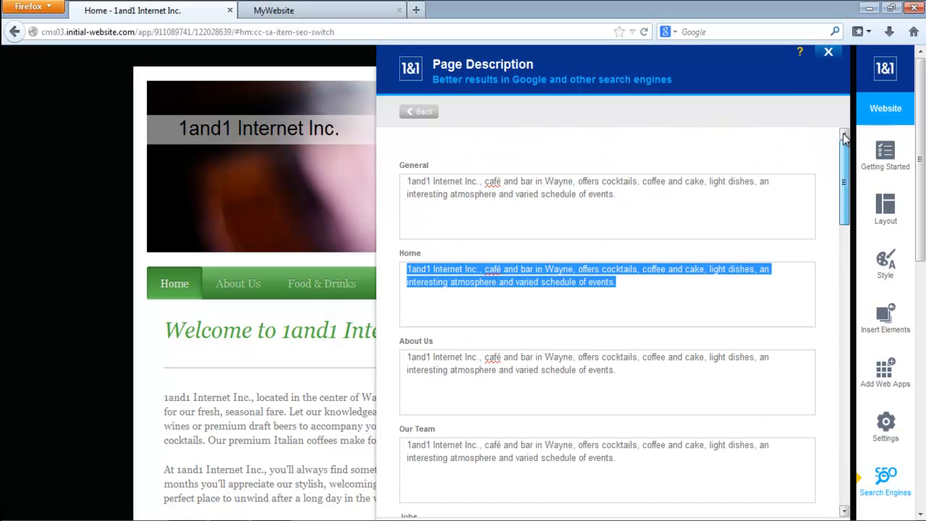
scroll(833, 290, "down", 3)
left_click(809, 435)
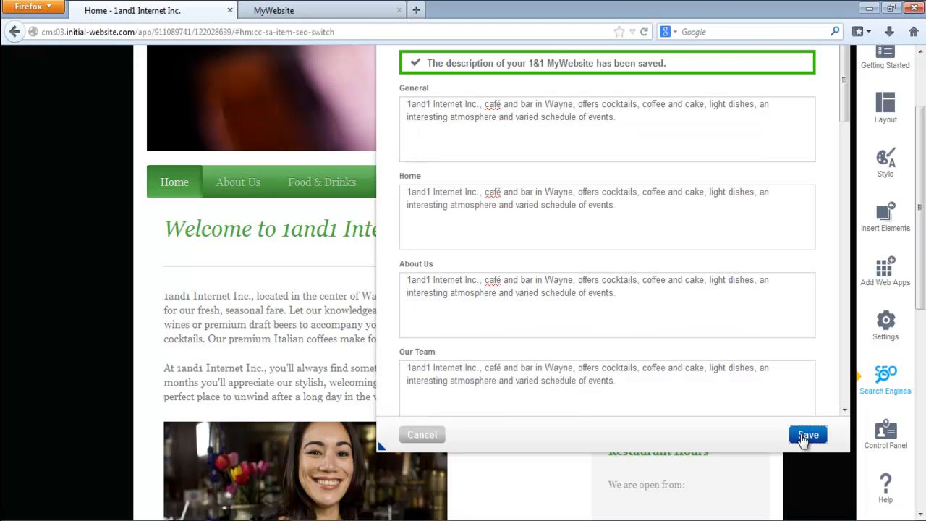
left_click(922, 351)
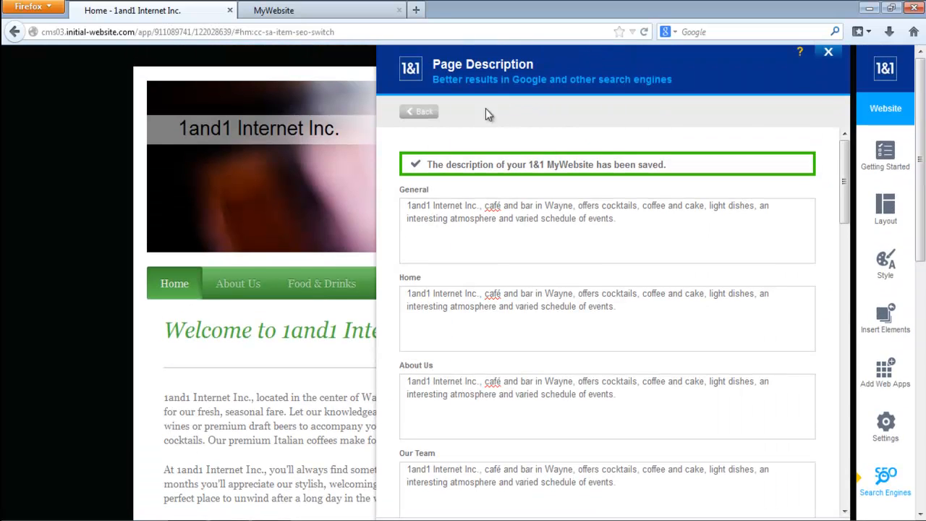
left_click(423, 116)
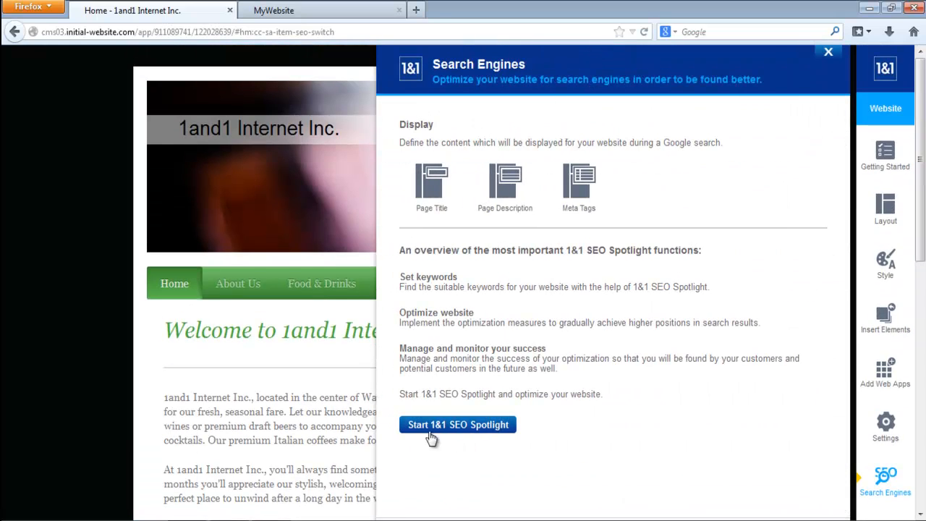
- Start 1&1 SEO Spotlight, examine its welcome page and setup stages, and close it without starting the setup
left_click(471, 430)
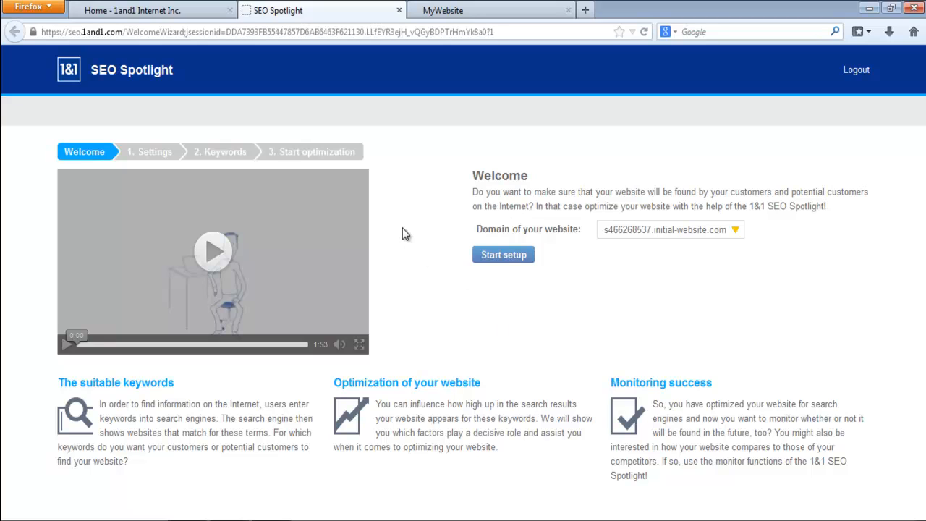
left_click(399, 10)
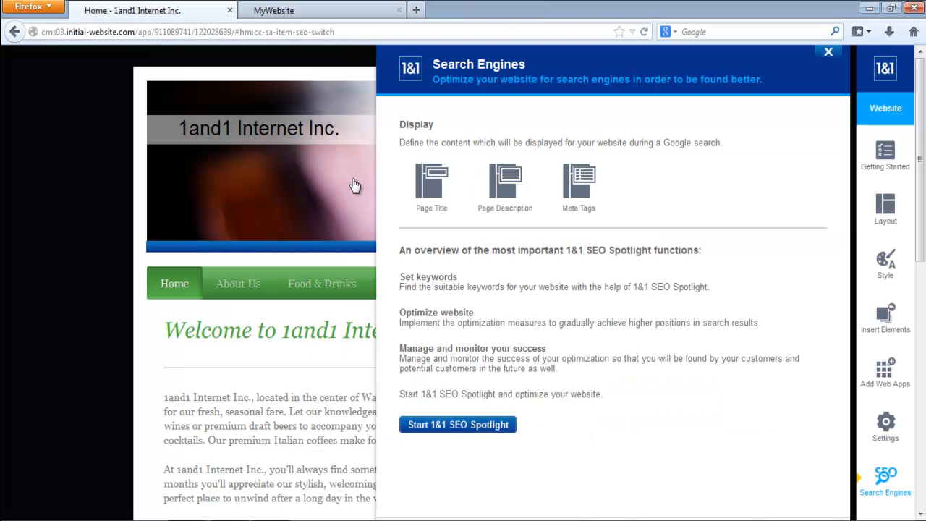
- Open the Home page on the published site, return to the website editor, and close the Search Engines options
left_click(327, 7)
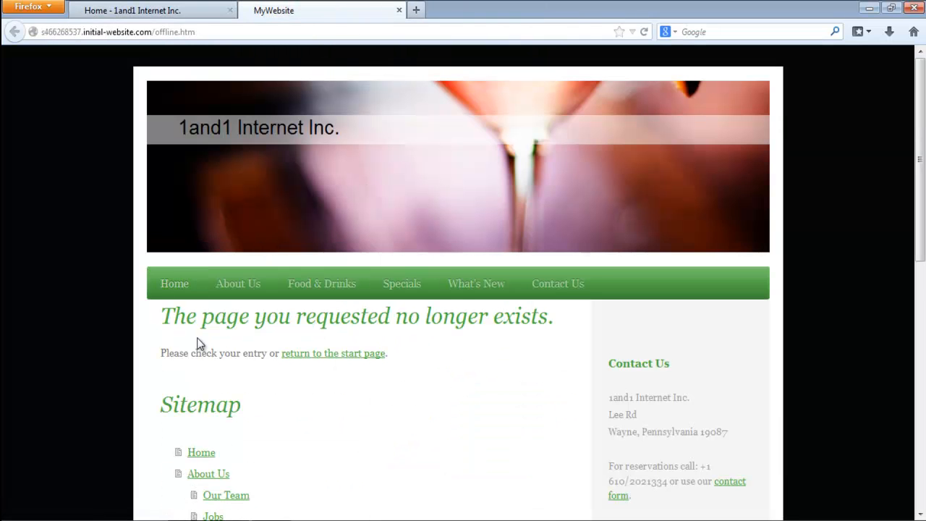
left_click(175, 284)
left_click(131, 10)
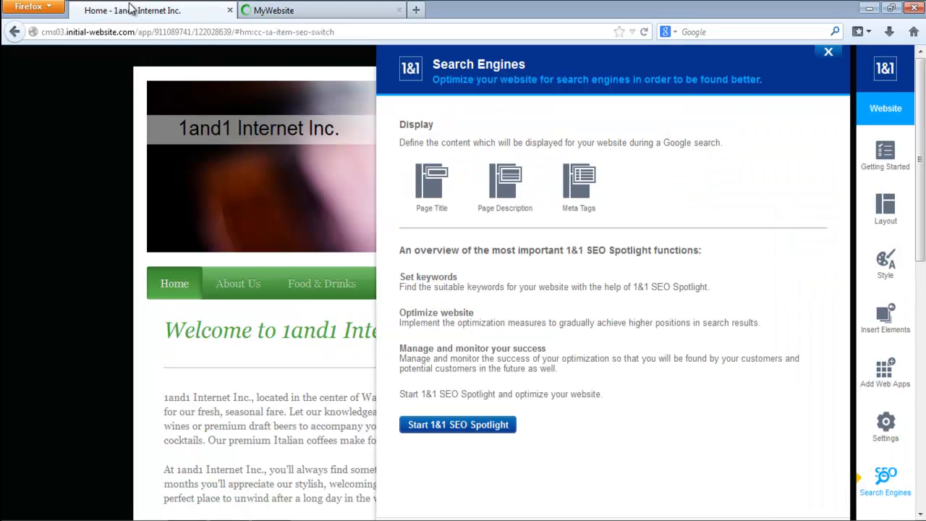
left_click(830, 55)
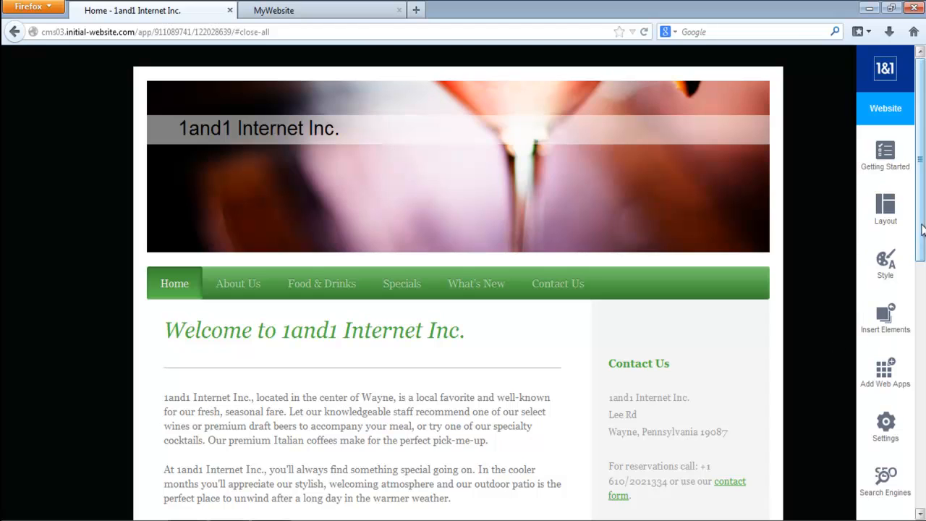
- Open the 1&1 Control Panel from the editor and look through its domain, website, communication, eCommerce and support sections
scroll(924, 230, "down", 1)
left_click_drag(925, 233, 924, 197)
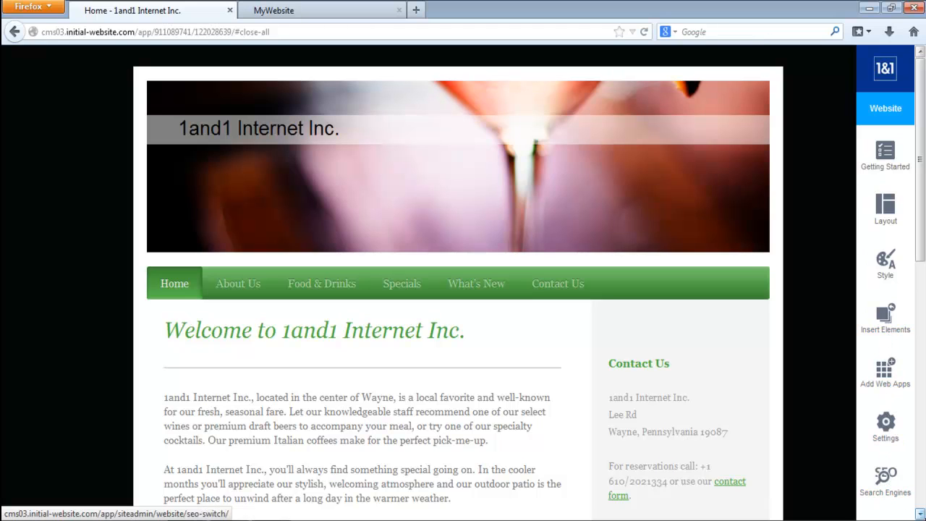
scroll(897, 489, "down", 2)
scroll(894, 471, "down", 1)
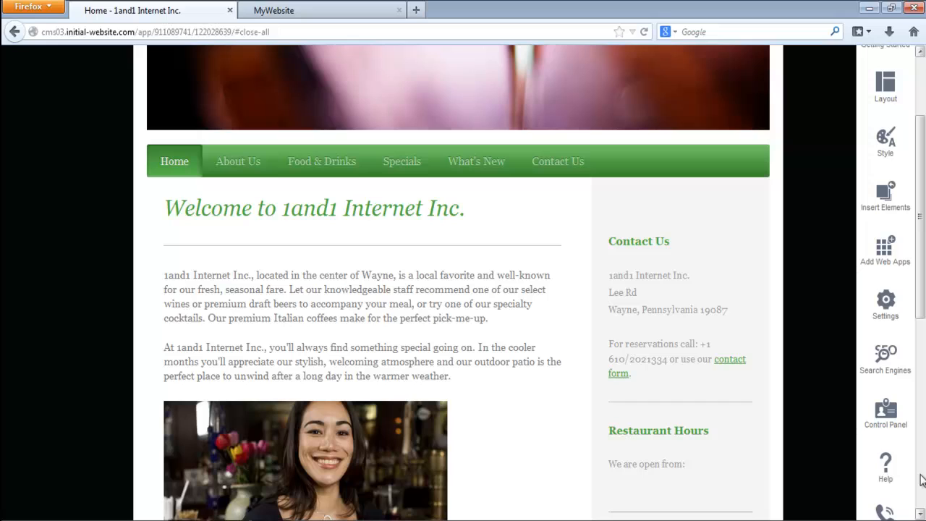
left_click(887, 416)
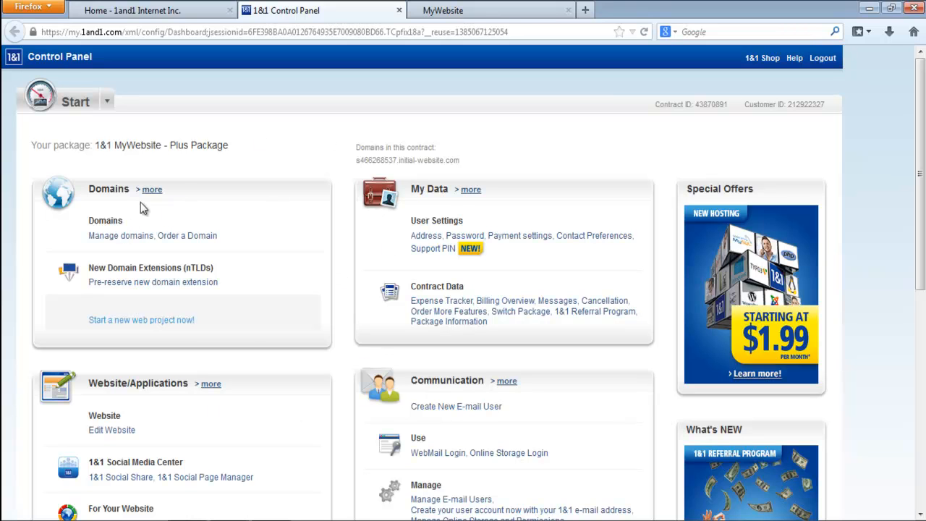
left_click_drag(919, 134, 925, 286)
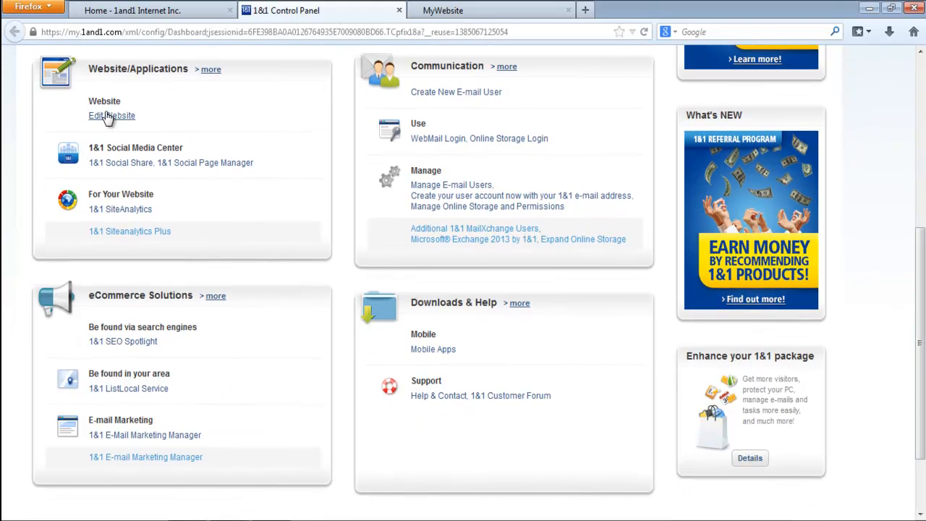
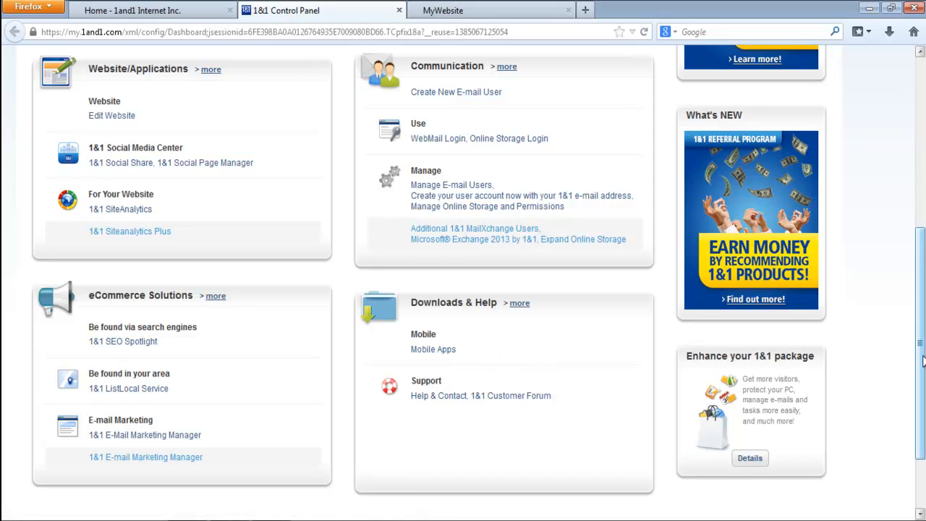
- Close the 1&1 Control Panel and return to the Home page in the website editor
scroll(923, 362, "up", 5)
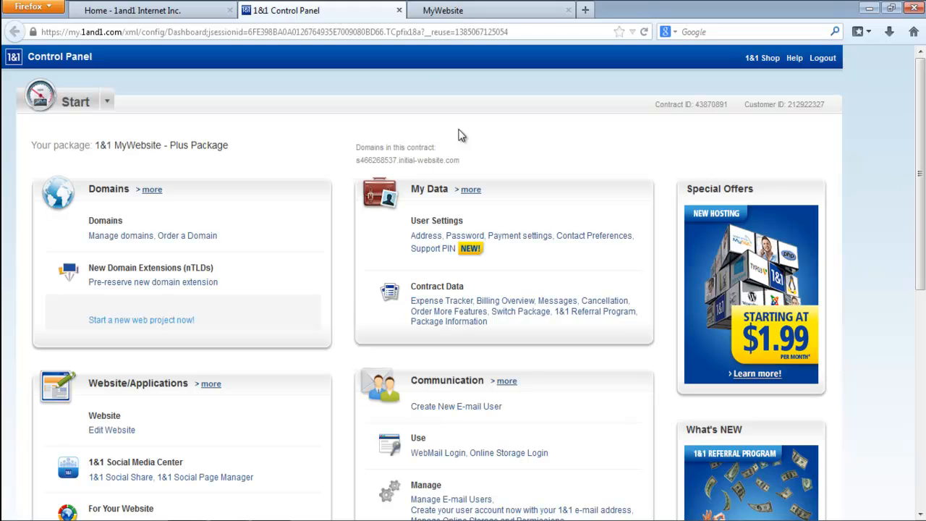
left_click(399, 10)
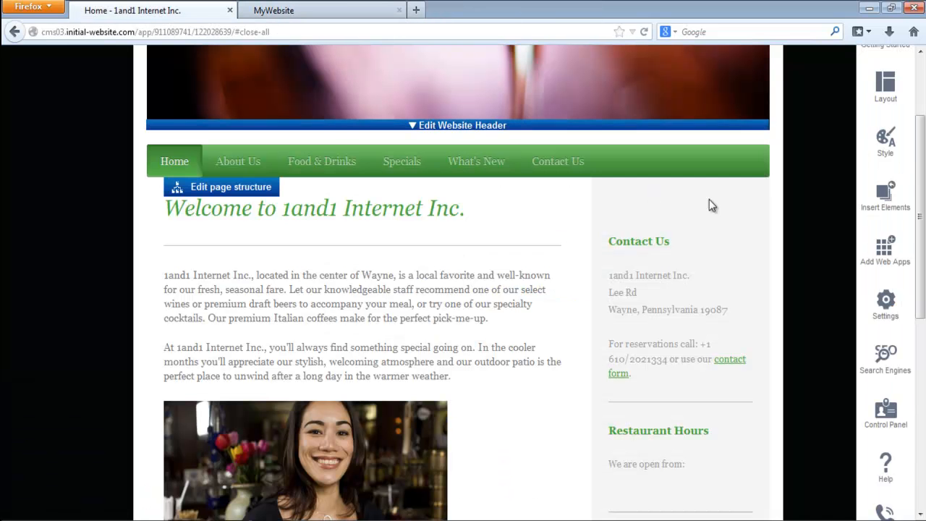
scroll(887, 260, "up", 3)
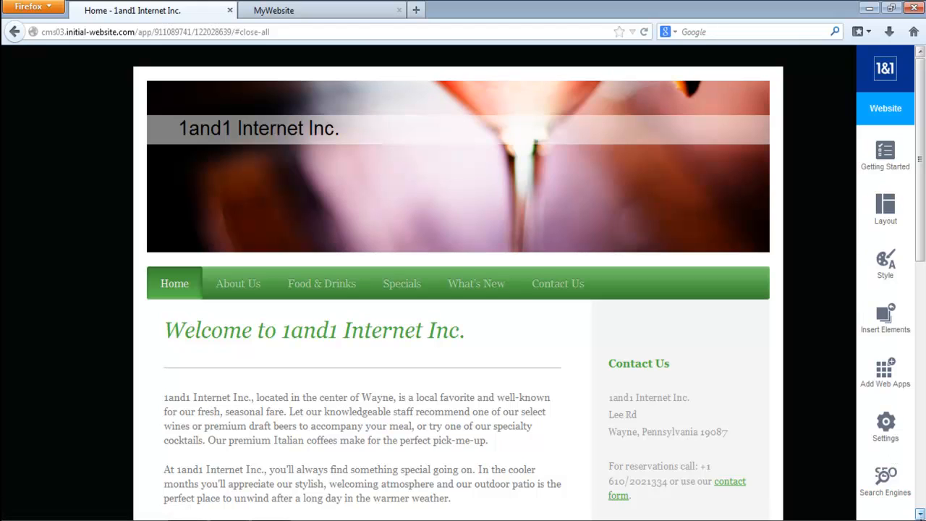
scroll(886, 435, "down", 3)
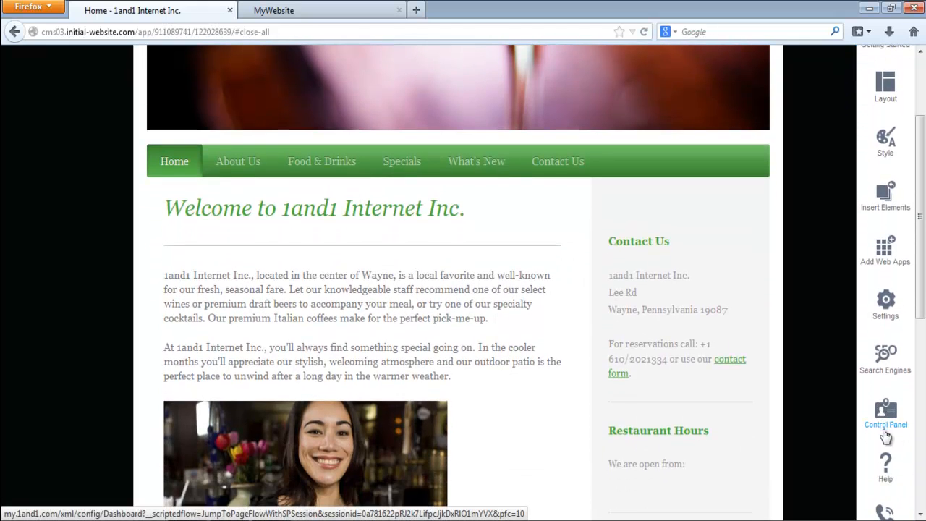
- Open the editor's Help and look through the how-to videos from Layout to SEO
left_click(887, 468)
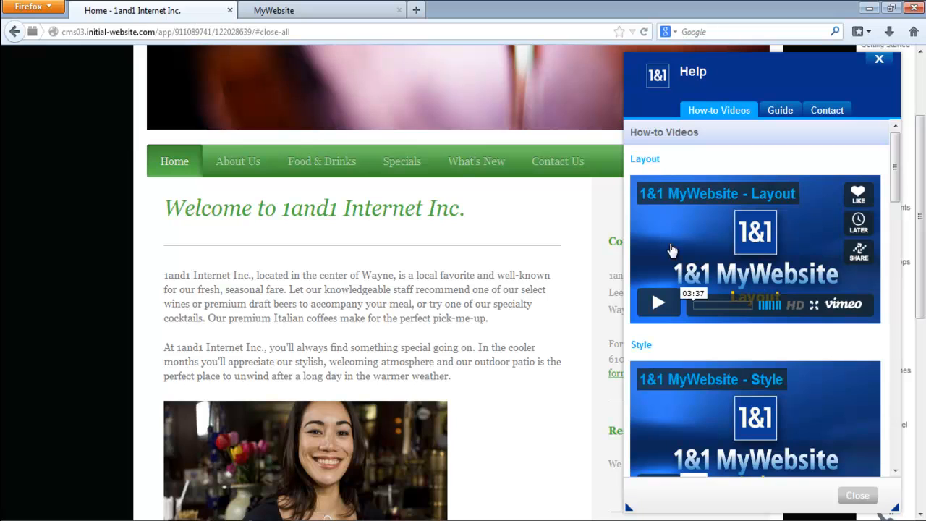
left_click(896, 447)
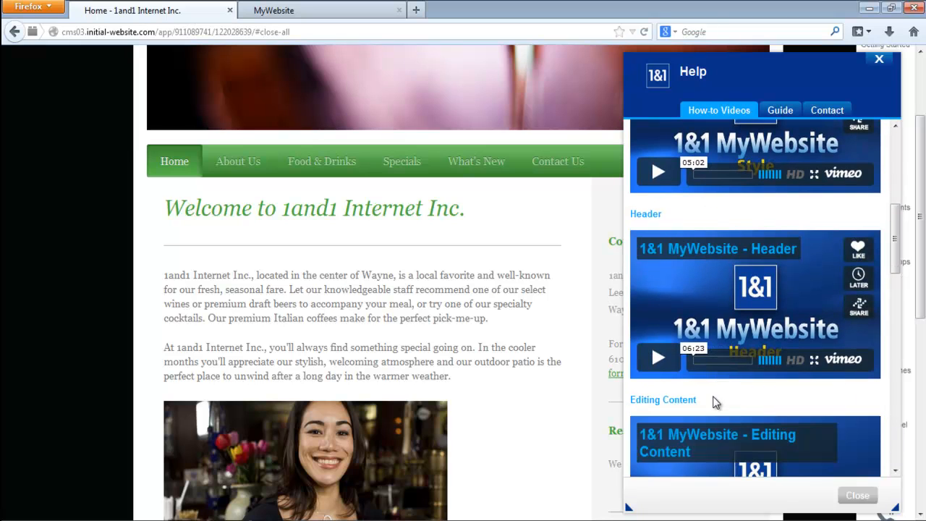
left_click(897, 452)
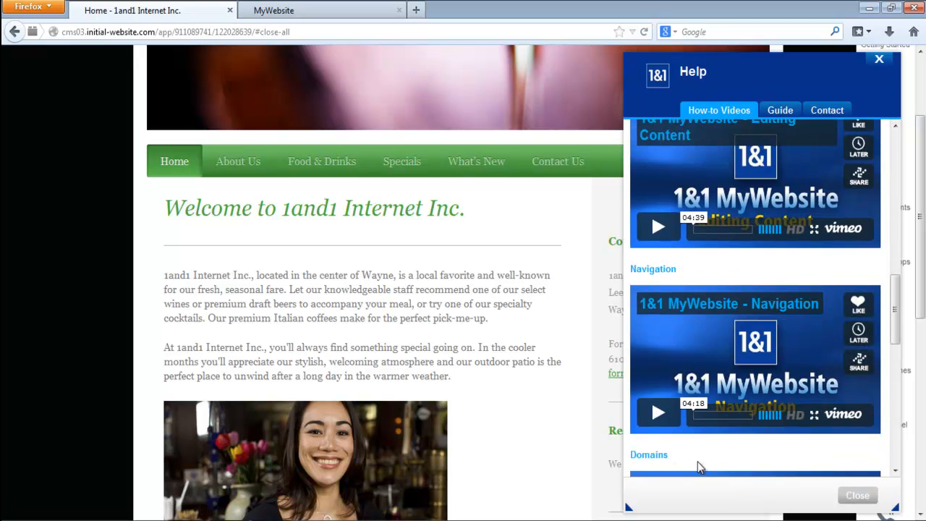
left_click(896, 471)
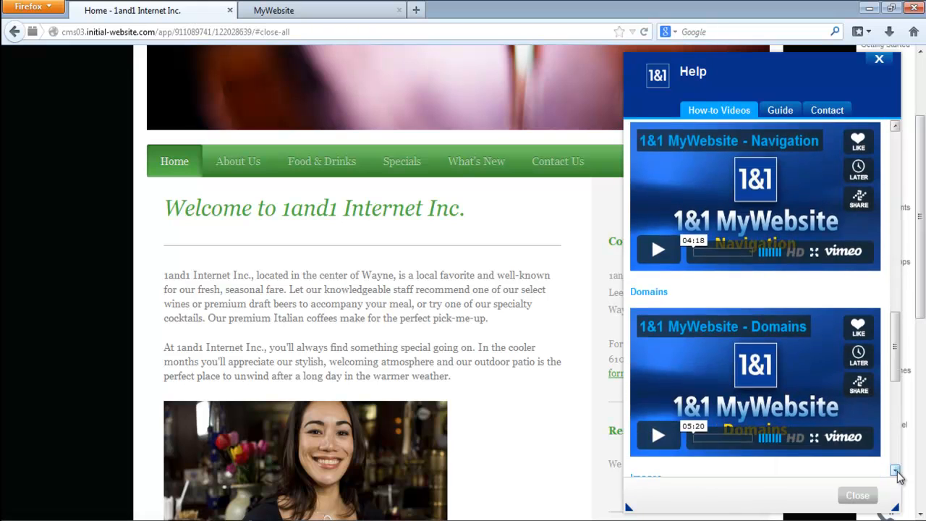
left_click(896, 472)
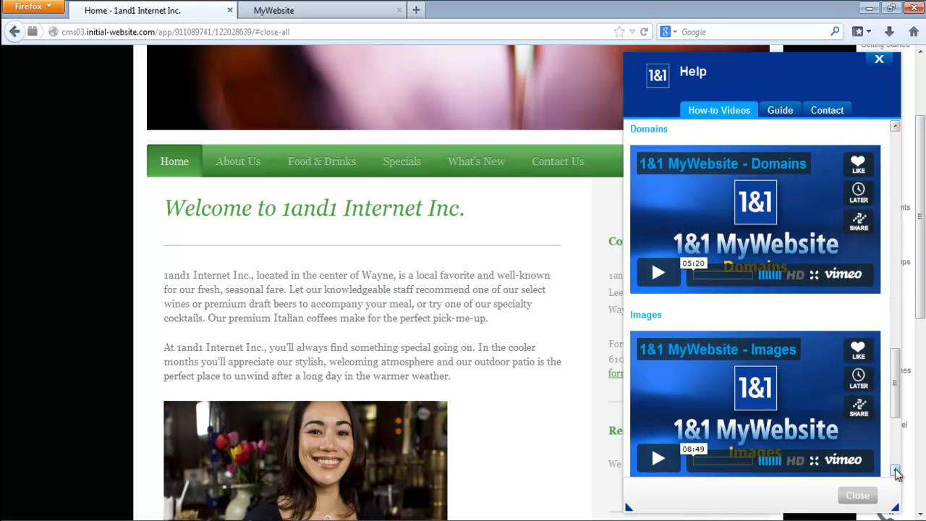
left_click(896, 472)
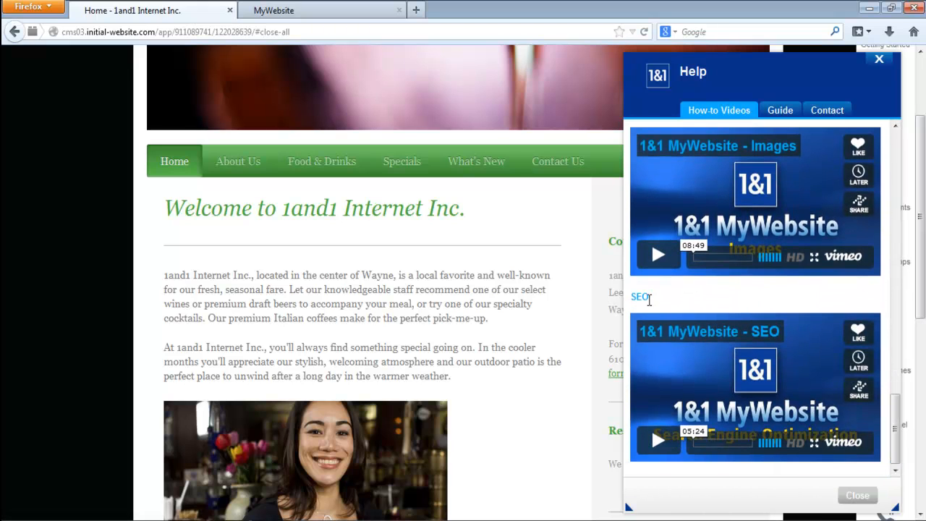
- Examine the Help guide topics and the live help contact options, and close Help
left_click(781, 113)
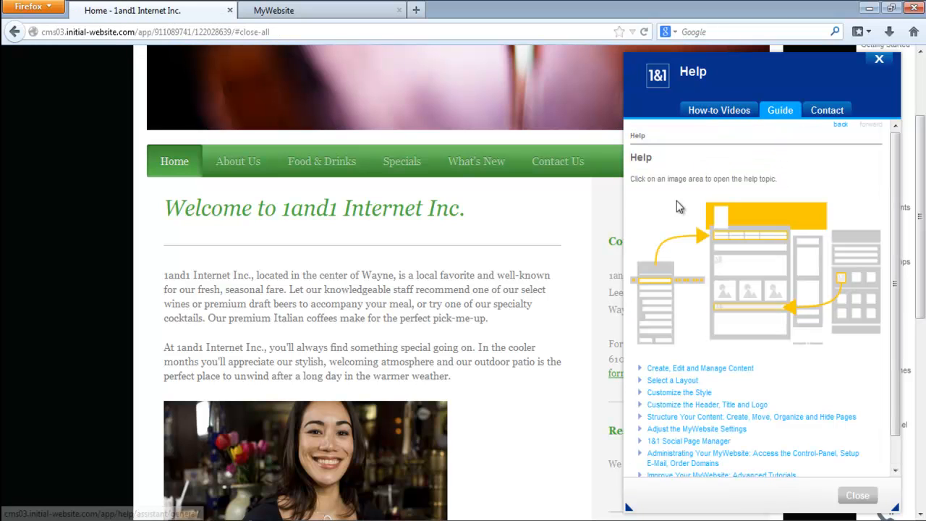
left_click(831, 110)
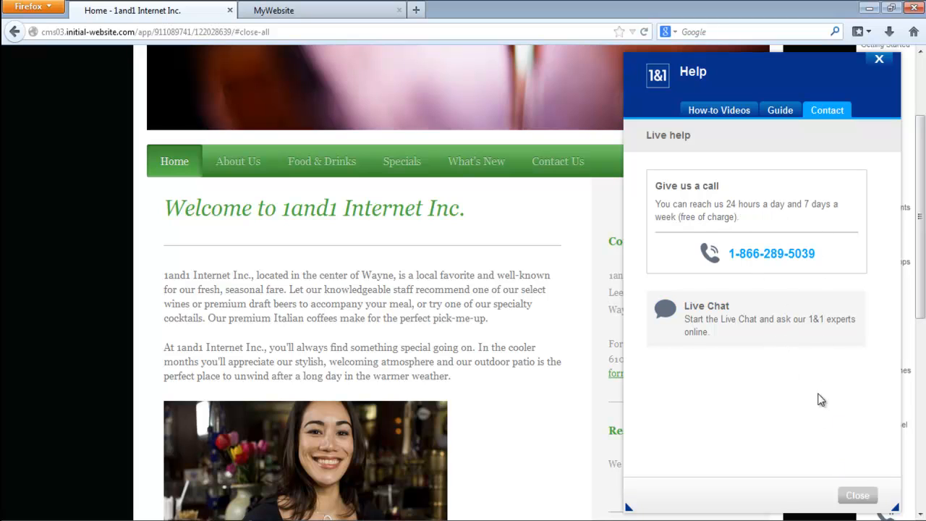
left_click(858, 498)
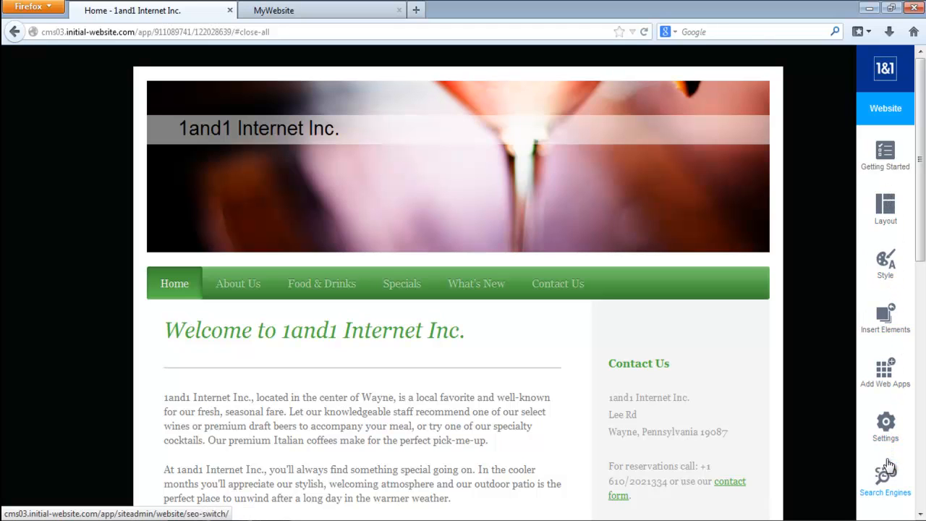
- Explore the Social Media Center, its Facebook page creation screen and the Tips & Tricks overview, and close it without creating a page
scroll(919, 514, "down", 3)
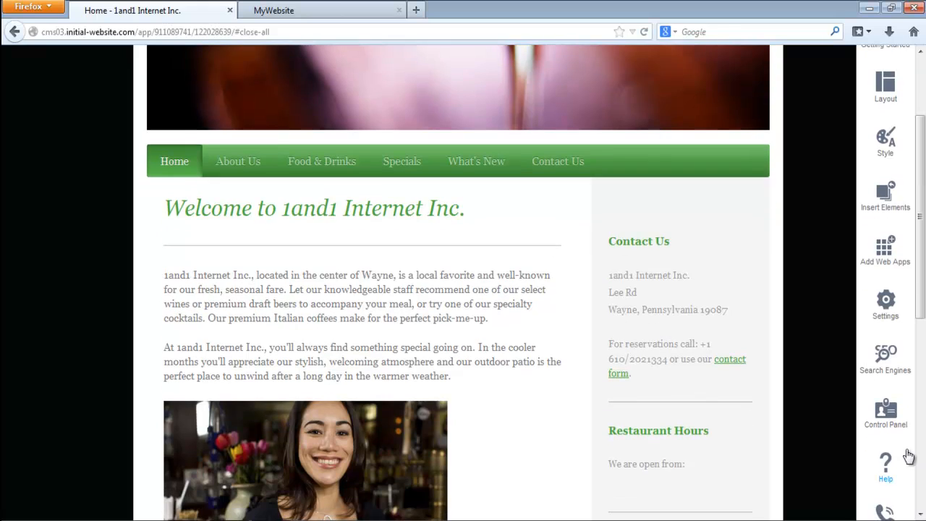
scroll(890, 466, "down", 2)
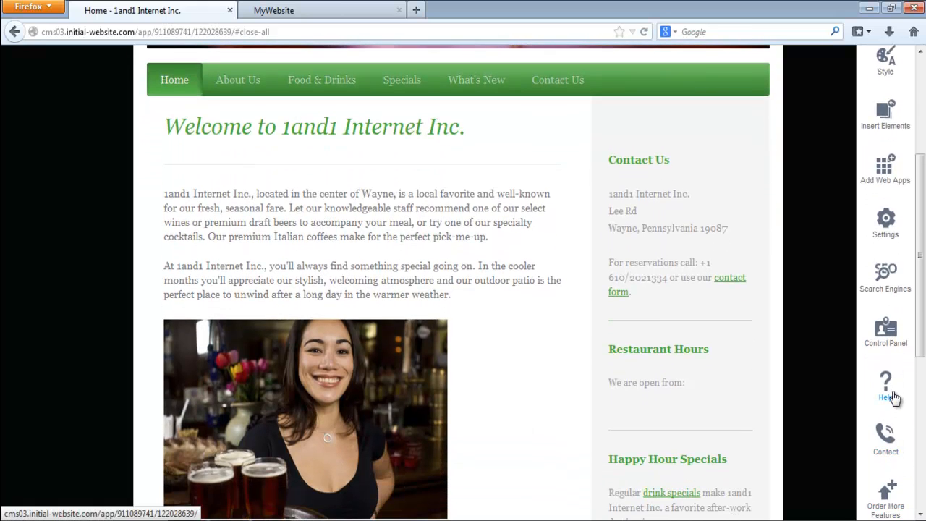
scroll(919, 510, "down", 2)
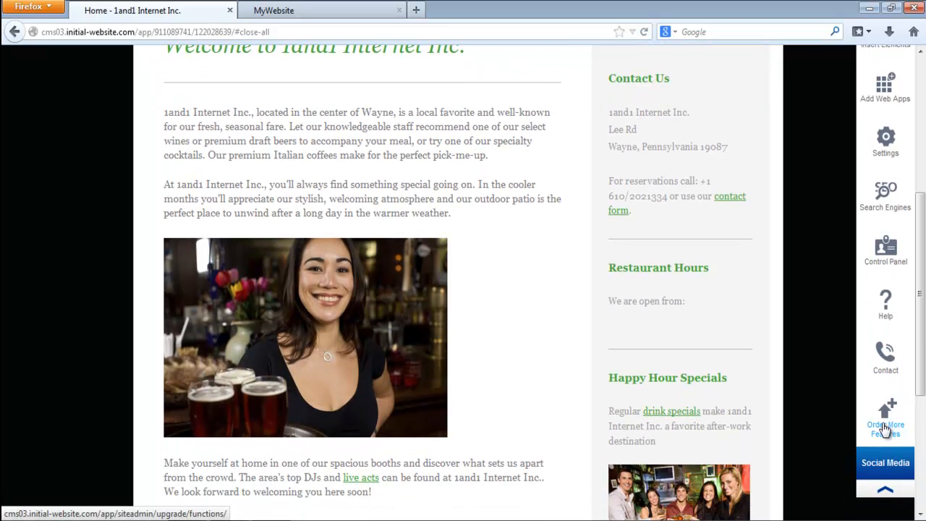
left_click(886, 461)
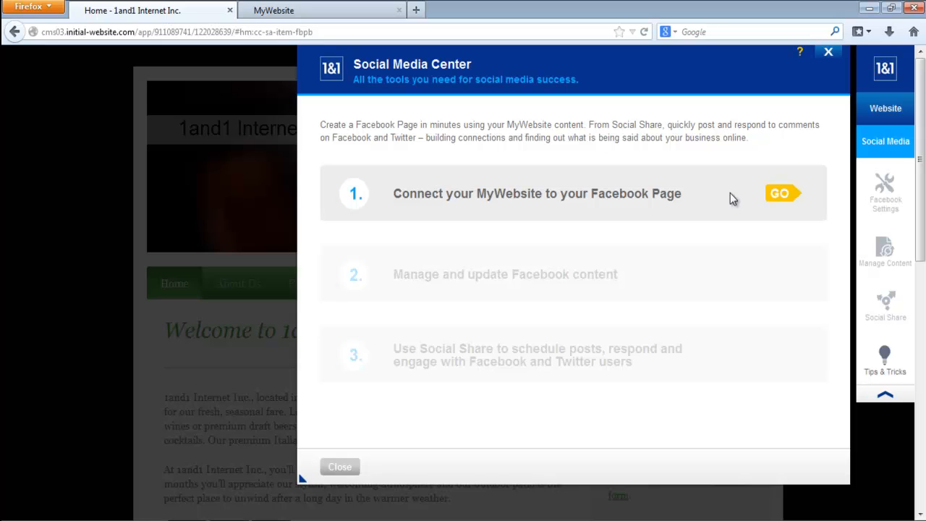
left_click(779, 196)
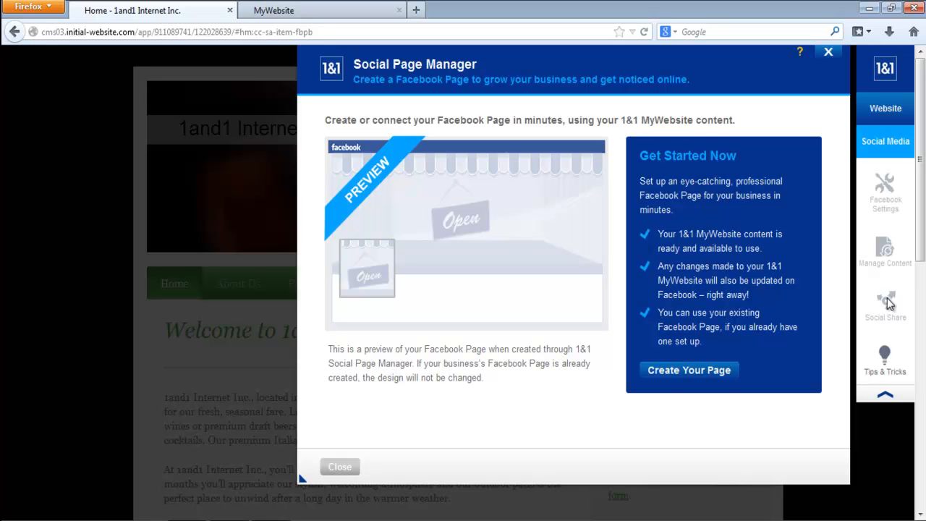
left_click(885, 357)
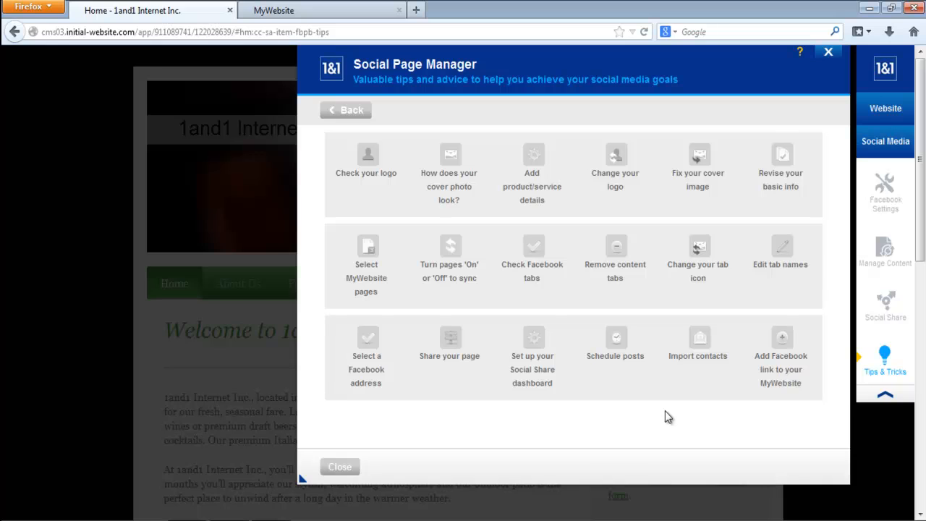
left_click(335, 469)
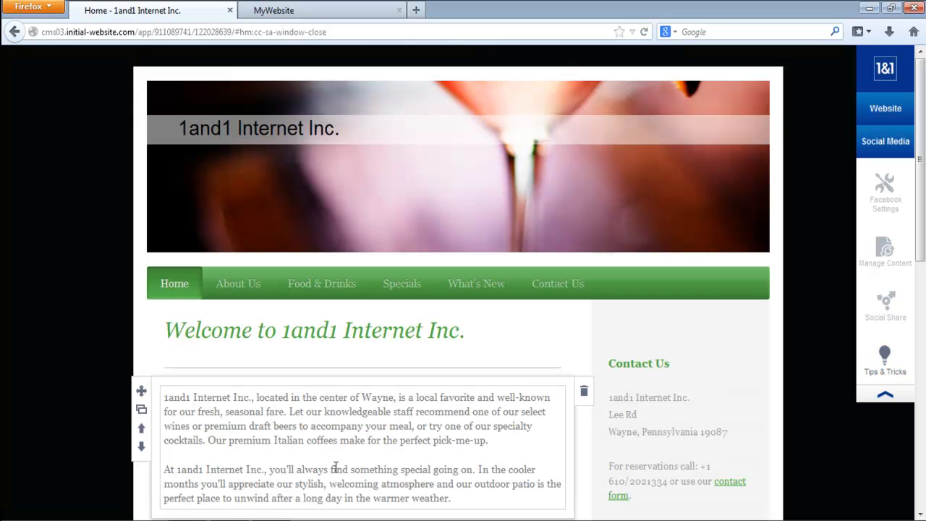
- Return to the website options, open the header for editing, and examine the background image sources without adding an image
left_click(887, 113)
left_click(414, 188)
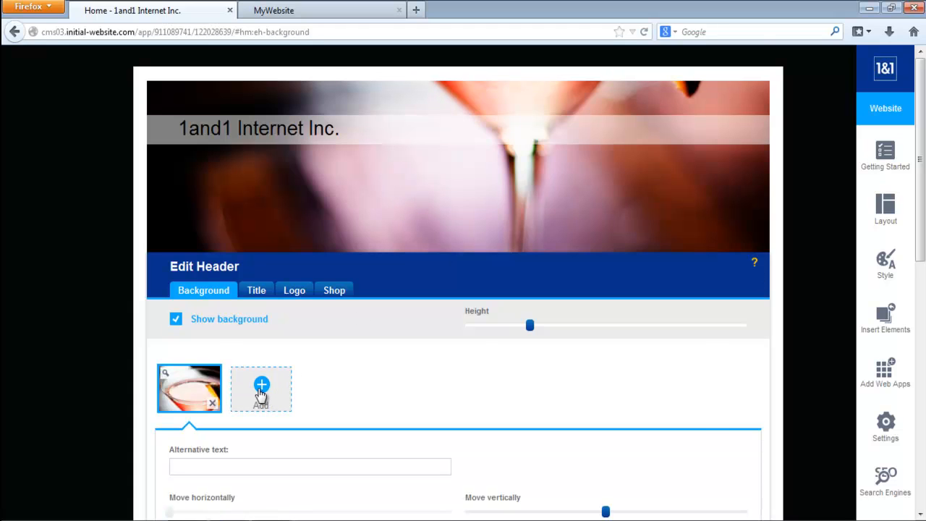
left_click(262, 393)
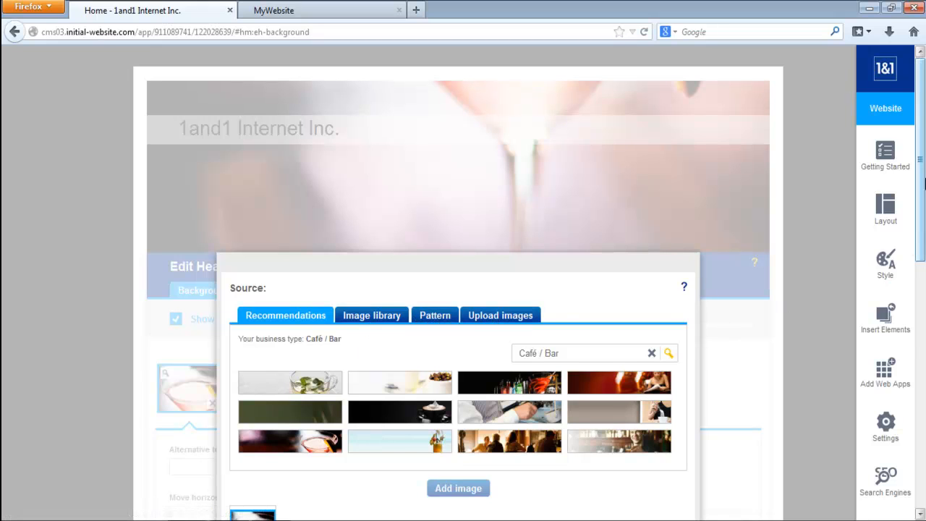
scroll(464, 290, "down", 5)
left_click(245, 391)
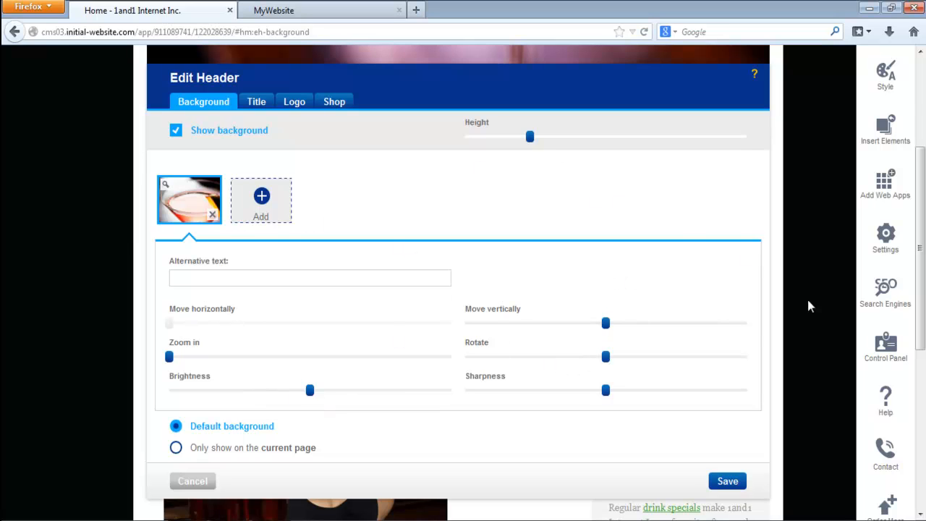
- Try different header heights, making the header slightly taller and reducing it to a narrow banner
scroll(920, 289, "up", 4)
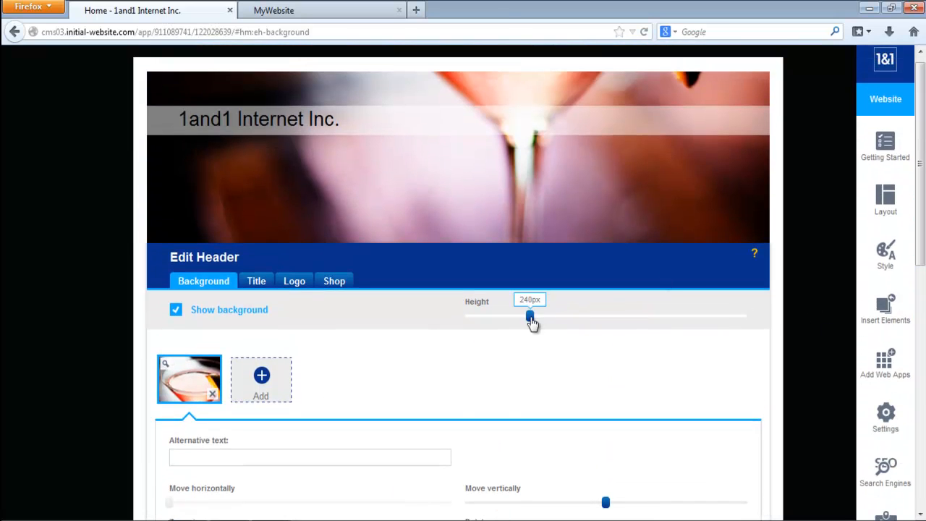
left_click_drag(532, 317, 550, 318)
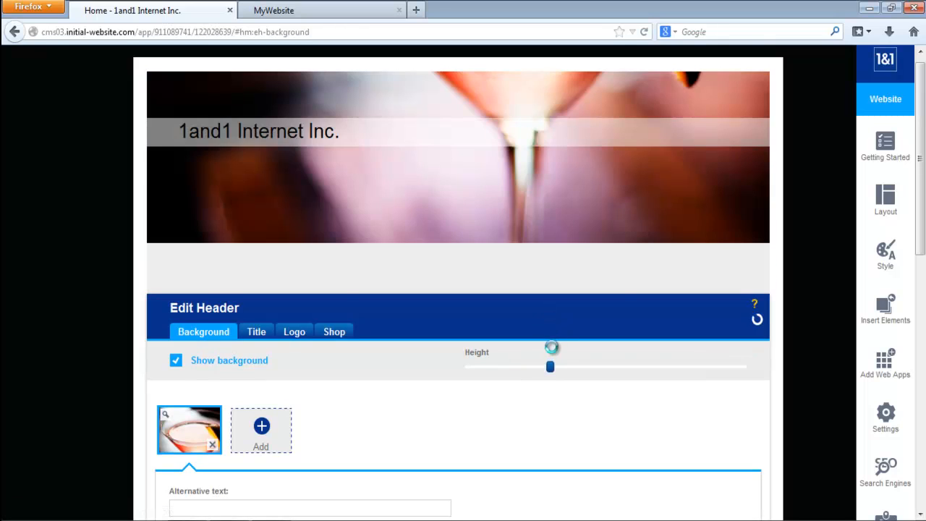
left_click_drag(552, 376, 491, 372)
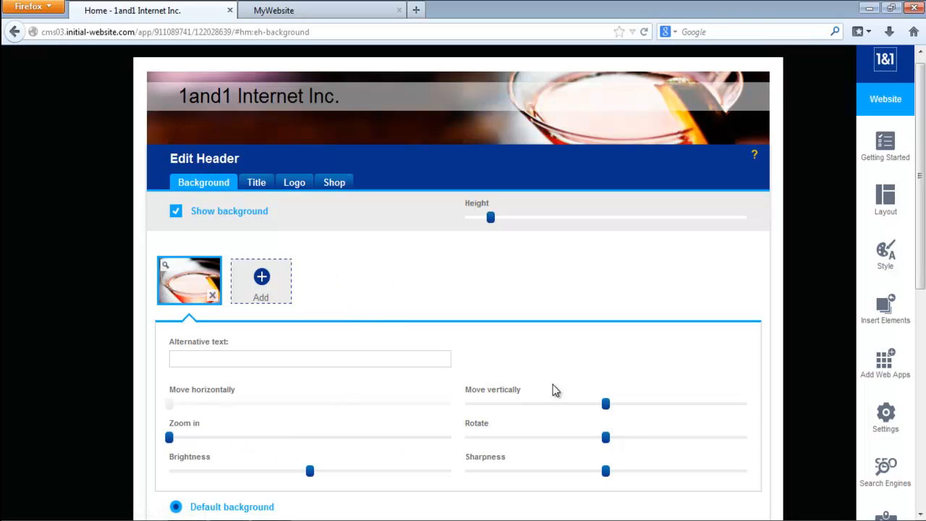
- Review the header title's font size and color choices, and try moving the title and its background band lower, with the title over the glass
left_click(256, 182)
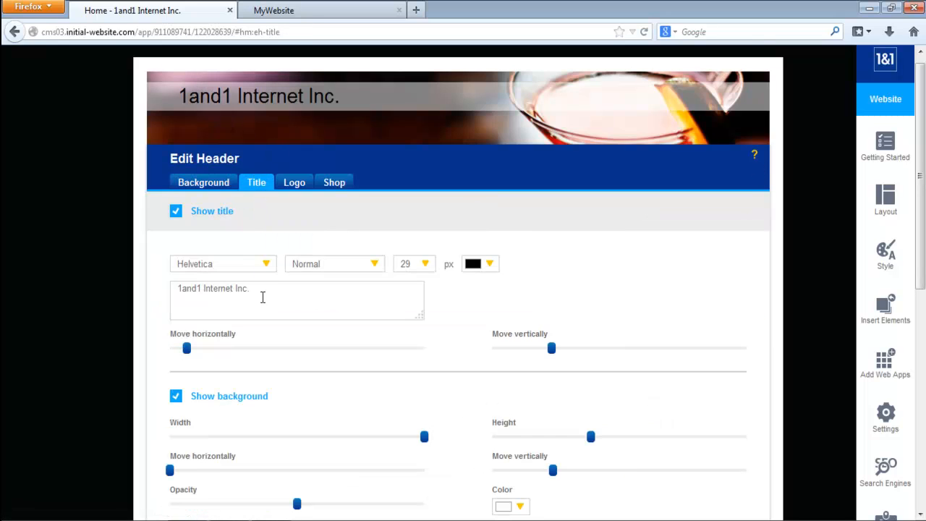
left_click_drag(263, 297, 174, 288)
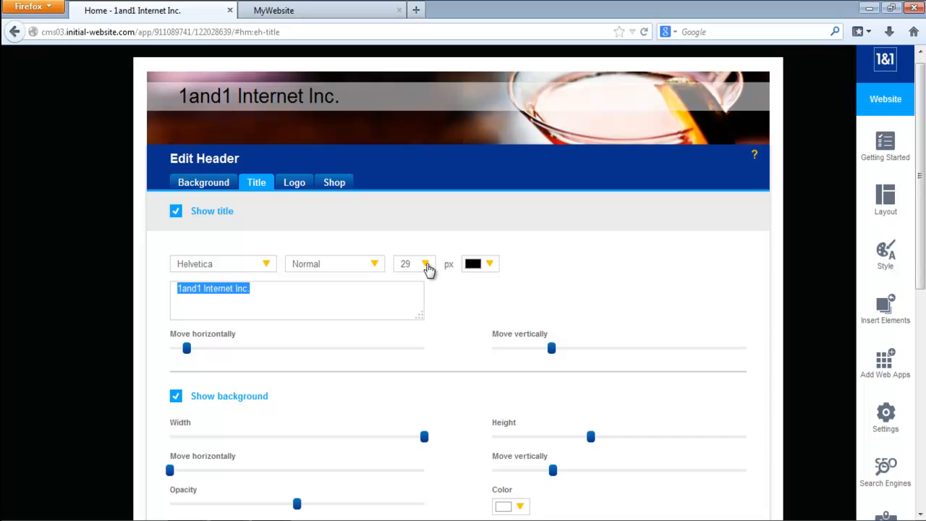
left_click(427, 265)
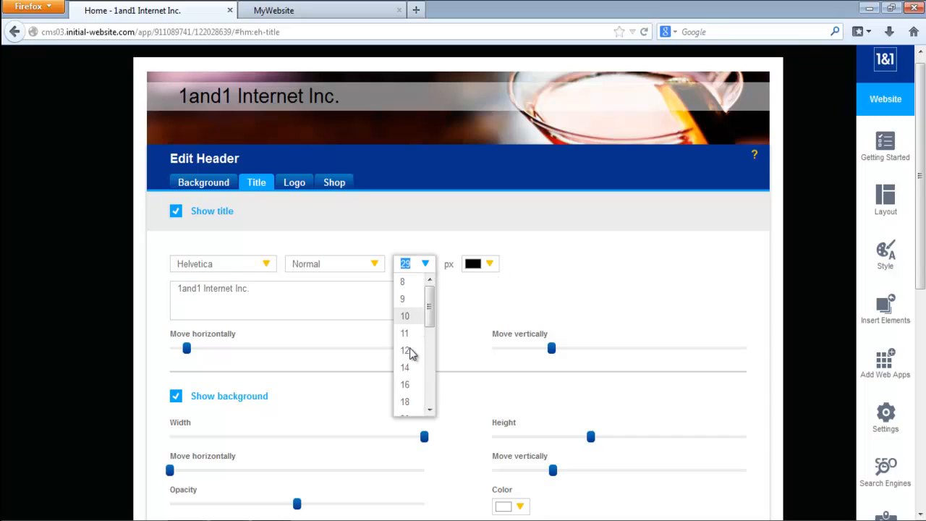
left_click(490, 264)
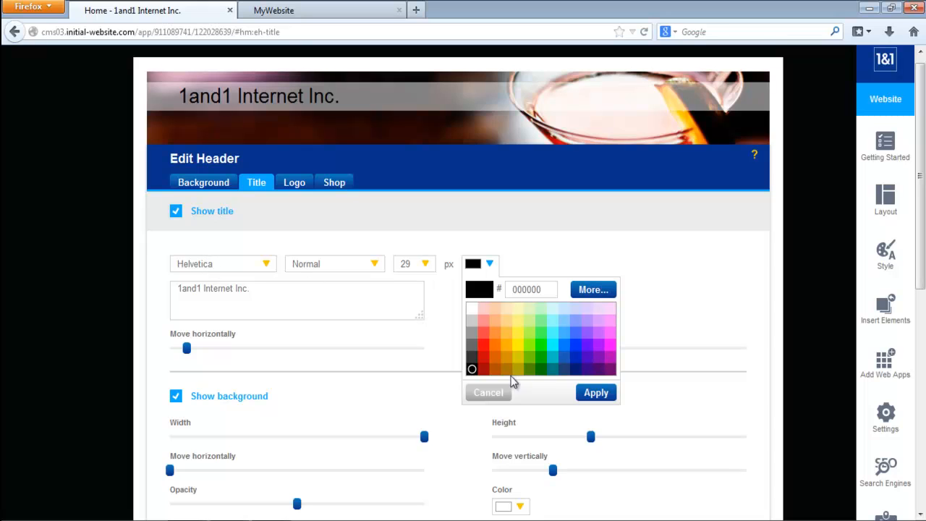
left_click(481, 394)
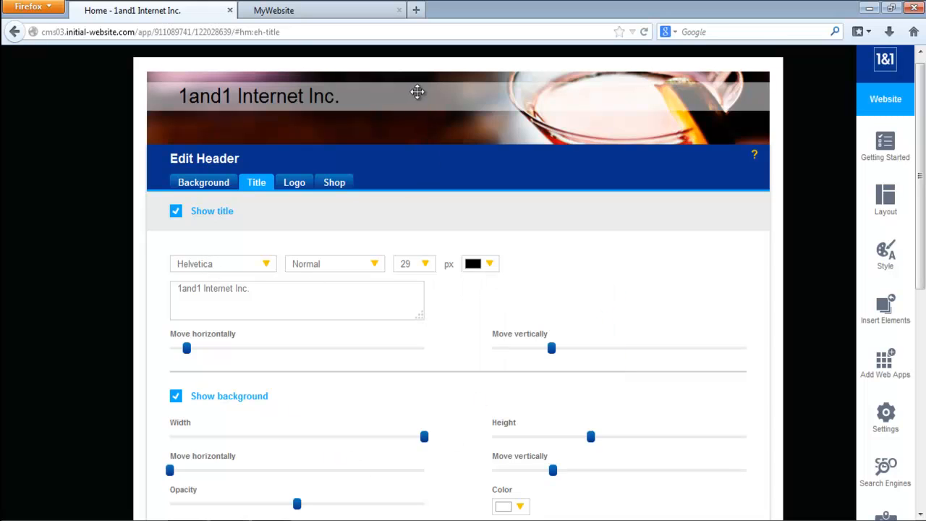
mouse_move(468, 120)
left_mouse_down()
mouse_move(468, 91)
mouse_move(468, 106)
left_mouse_up()
left_click_drag(256, 100, 607, 108)
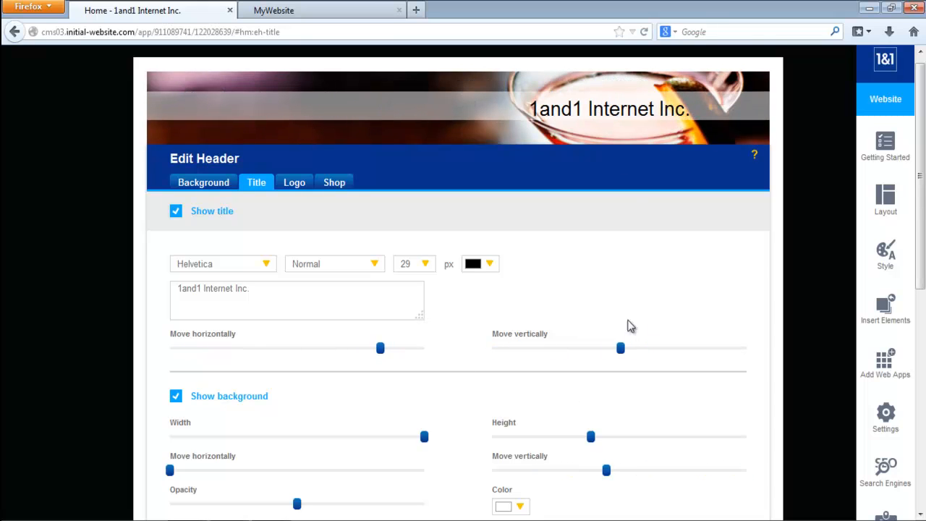
- Examine the header's logo upload and shopping cart options, and discard all header changes
left_click(292, 189)
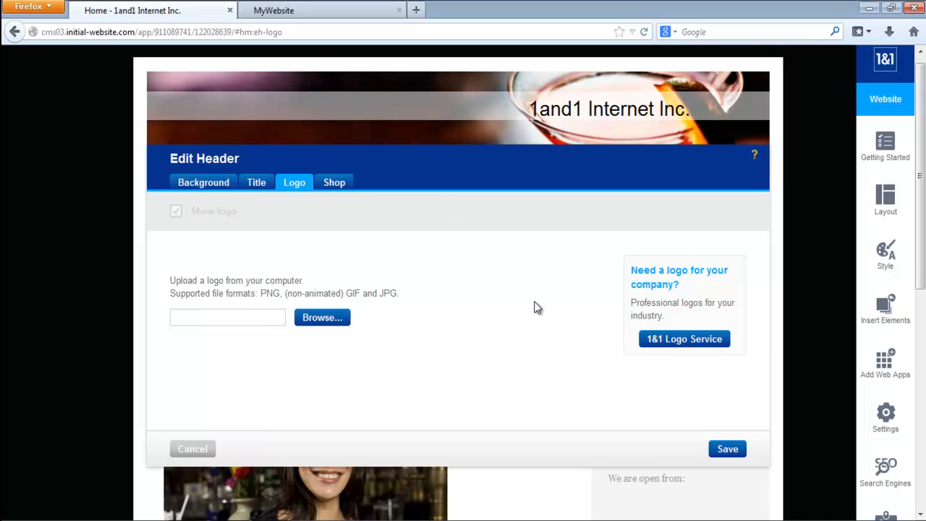
left_click(335, 183)
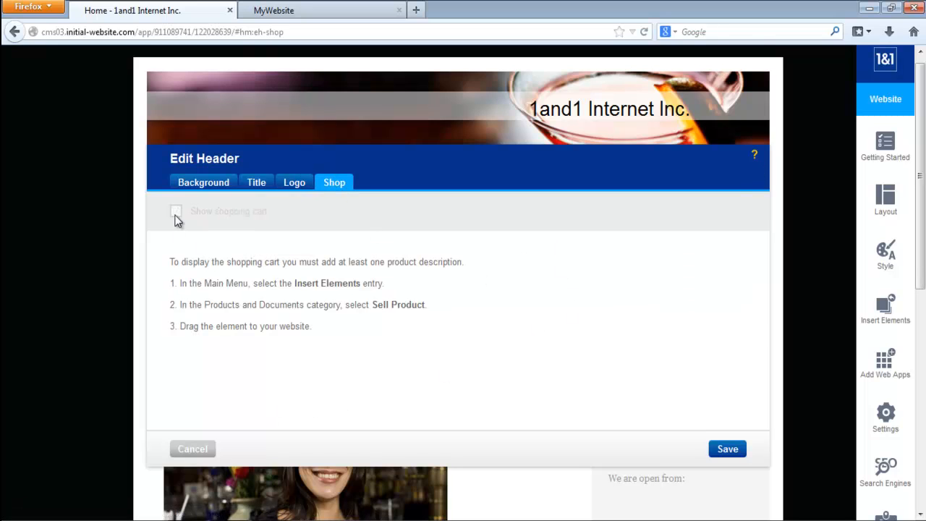
left_click(190, 449)
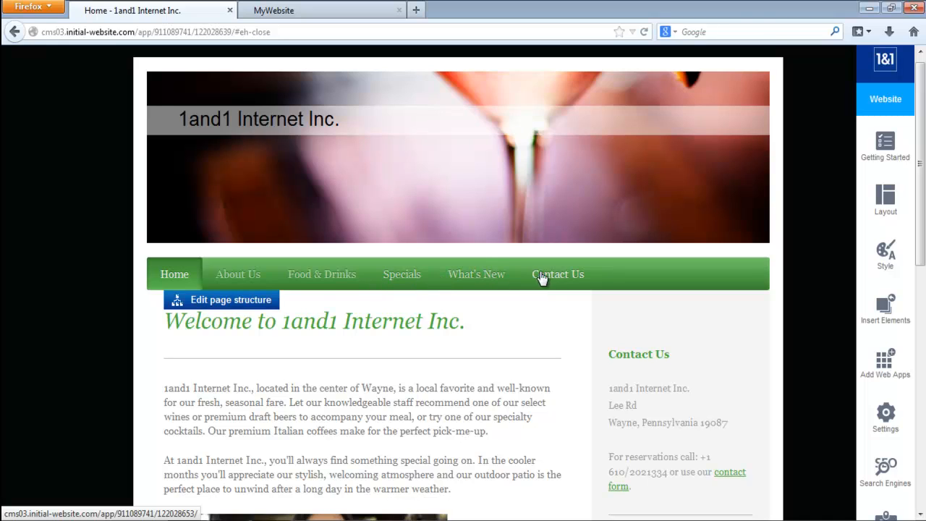
- Open the page structure for editing, and try promoting the Reviews subpage to a main page and nesting it back under About Us
left_click(245, 304)
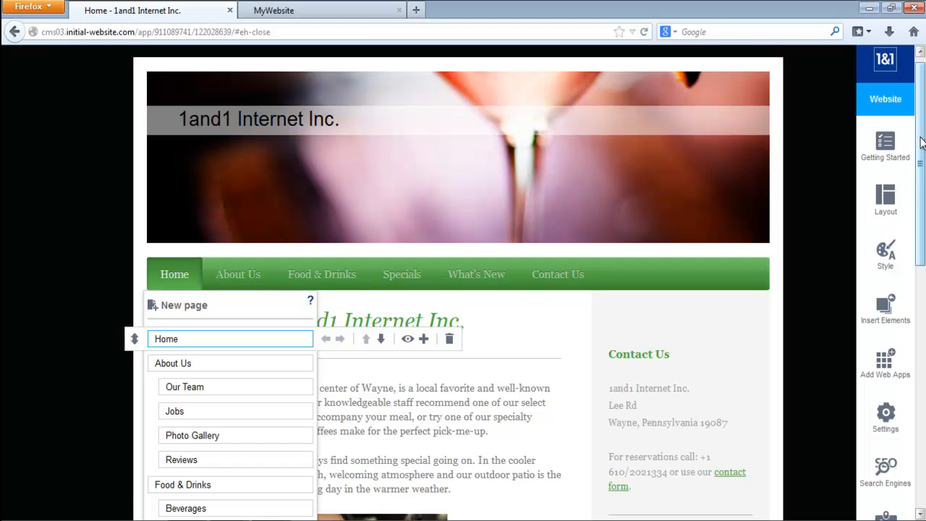
left_click_drag(922, 142, 922, 247)
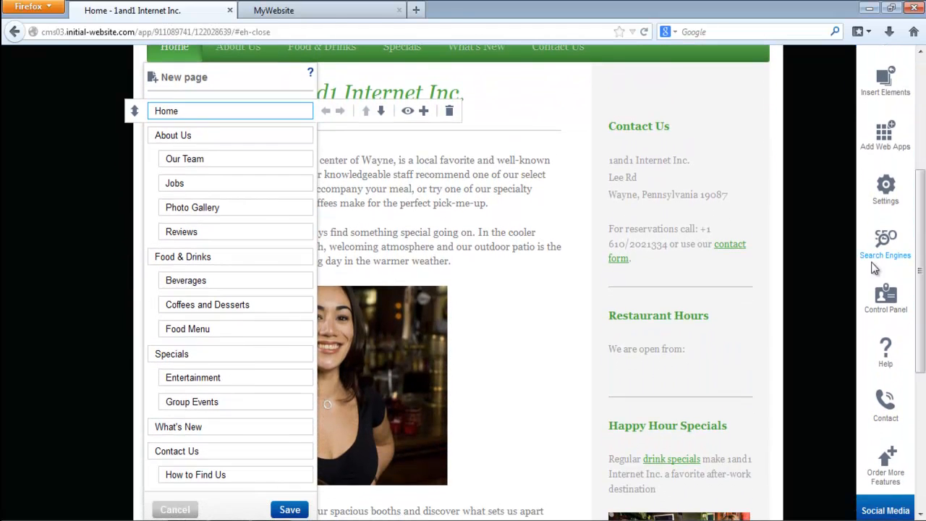
left_click(187, 136)
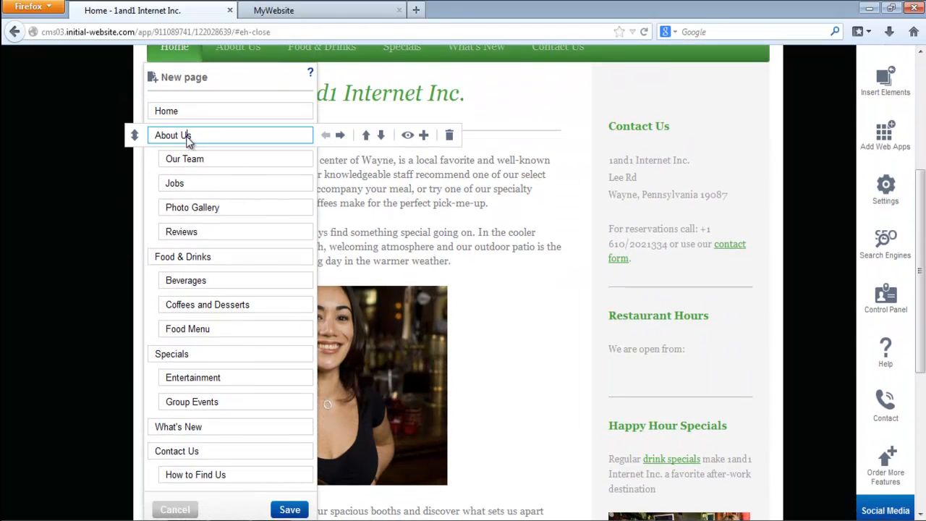
left_click(190, 233)
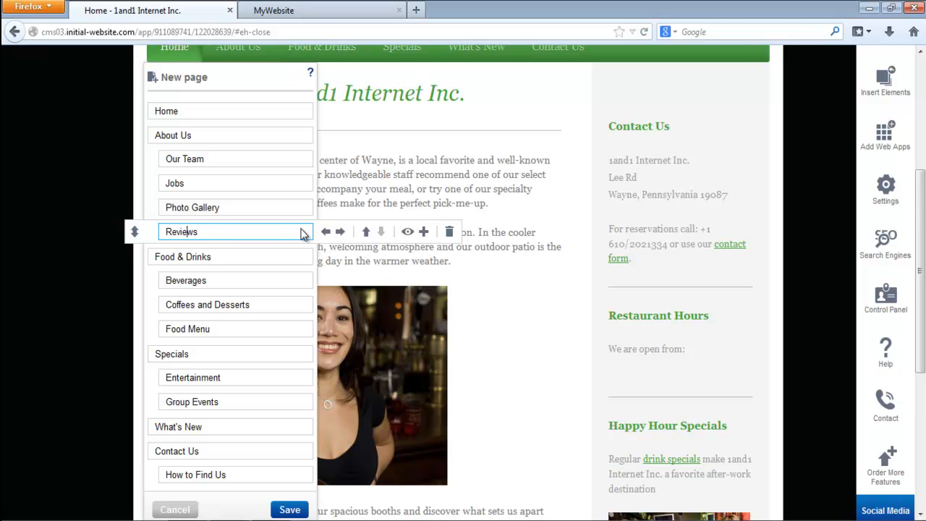
left_click(330, 235)
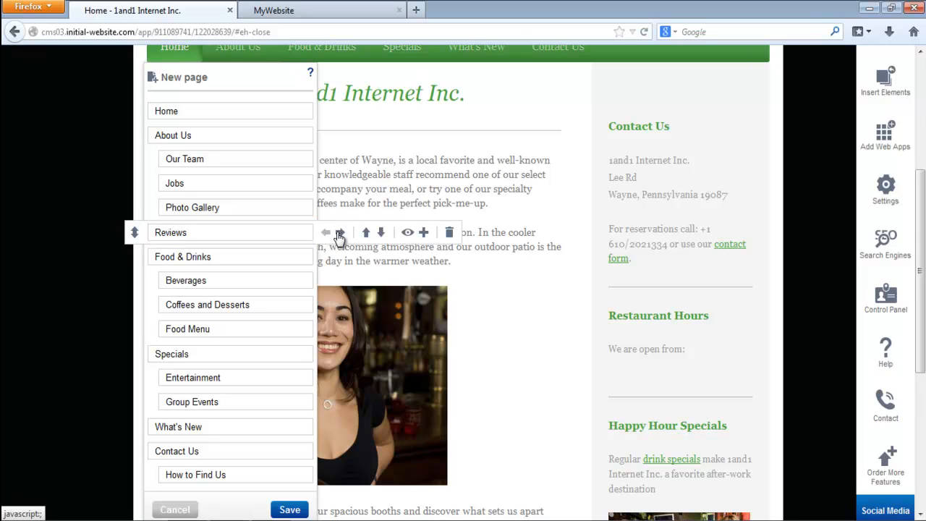
left_click(340, 236)
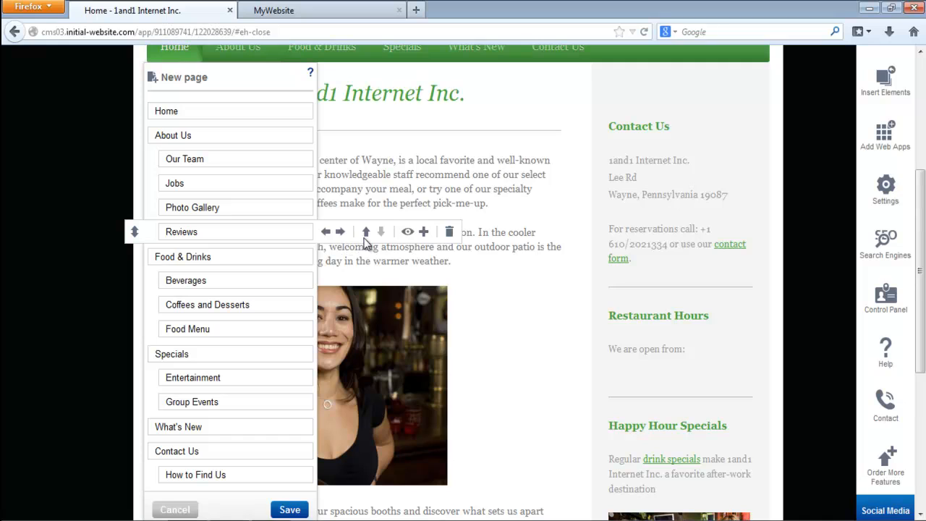
- Add a new subpage below Reviews, select its name for editing, and set the page to hidden
left_click(422, 233)
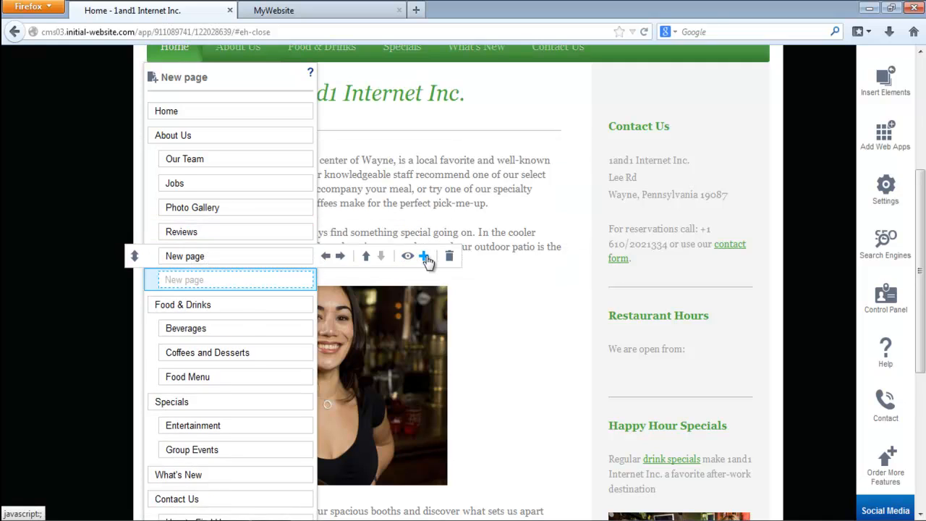
left_click(226, 259)
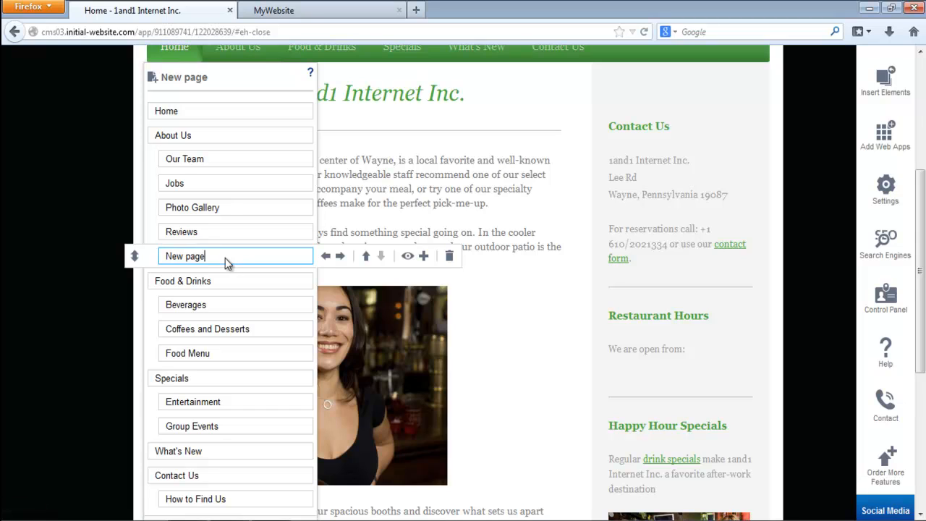
left_click_drag(226, 262, 163, 265)
left_click(408, 256)
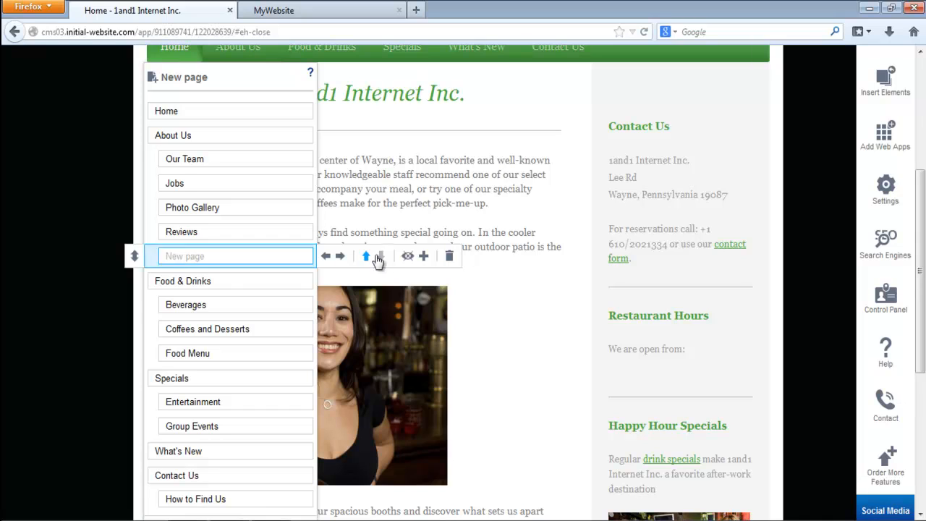
- Delete the hidden new page below Reviews and leave the page structure editor without saving
left_click(449, 259)
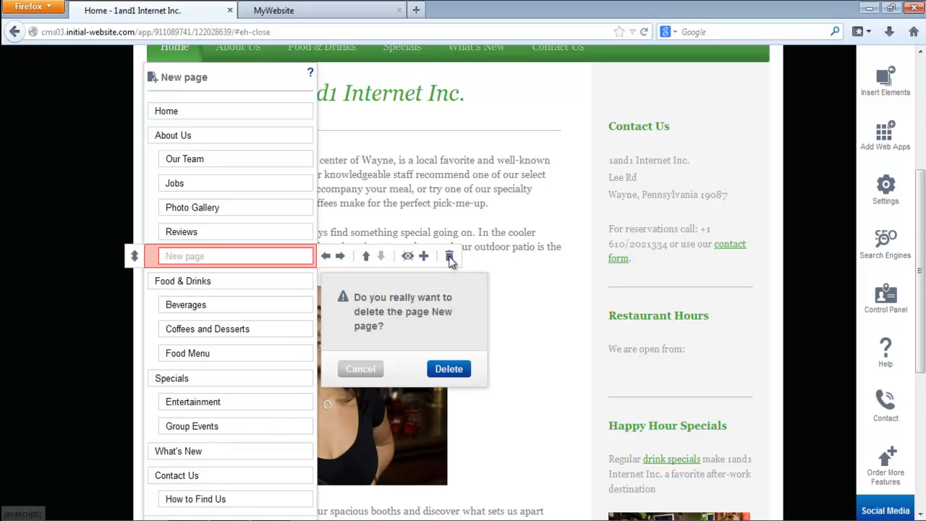
left_click(448, 371)
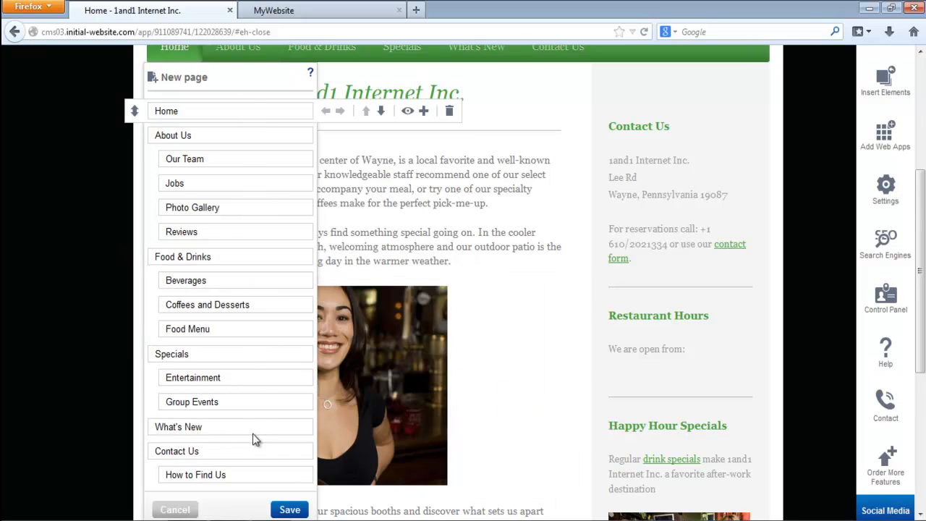
left_click(178, 511)
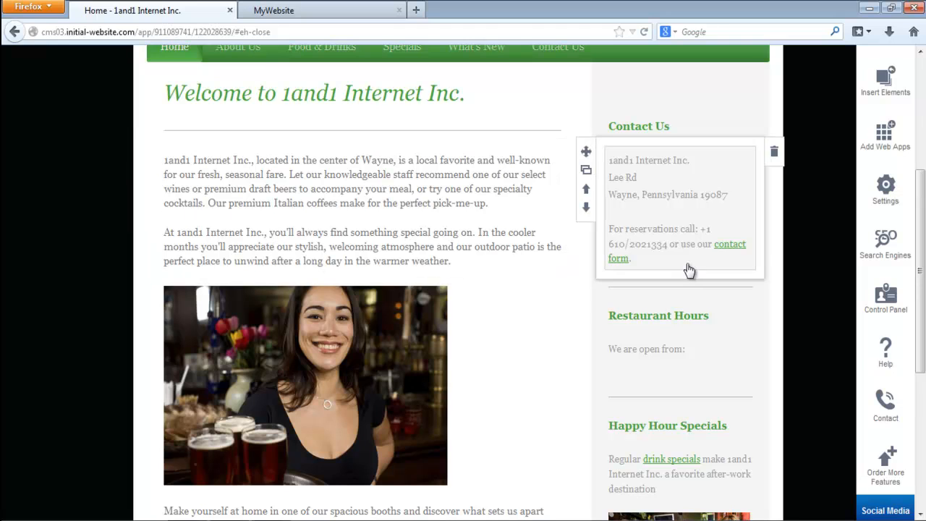
scroll(921, 271, "up", 5)
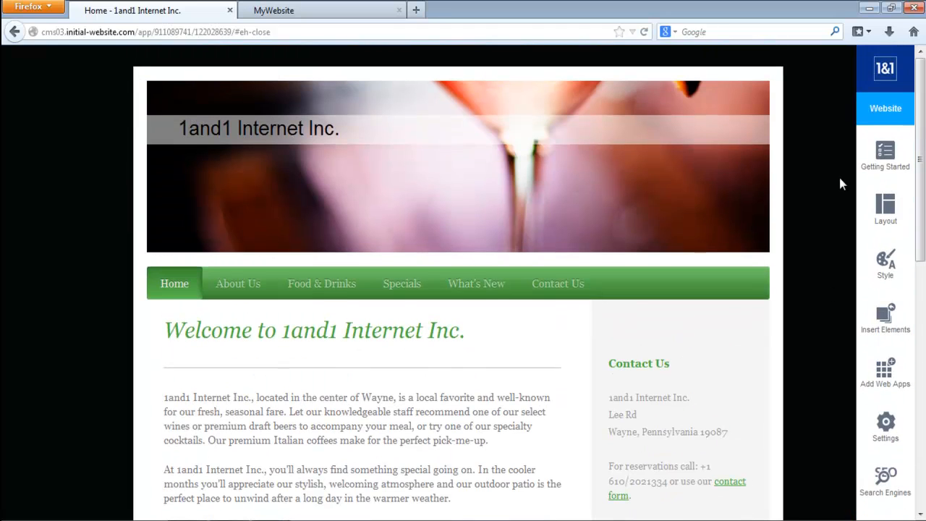